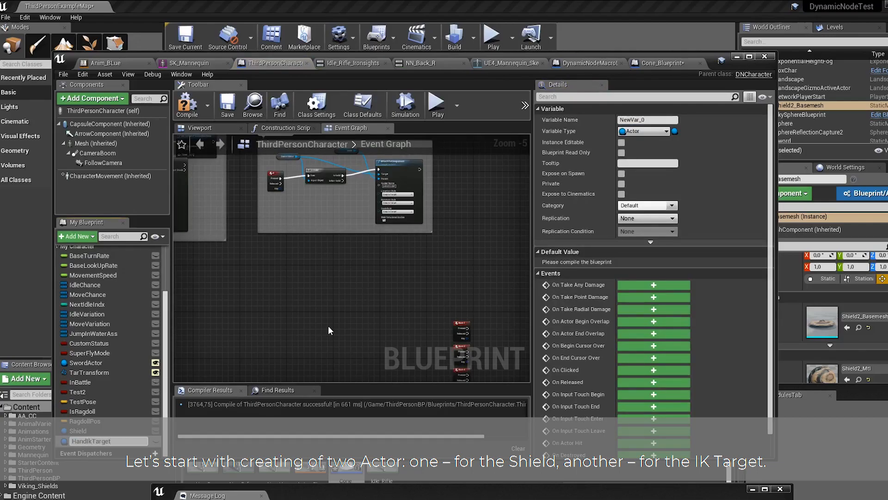
Step: Name the new Actor variable HandIkTarget
{"action": "key", "text": "Return"}
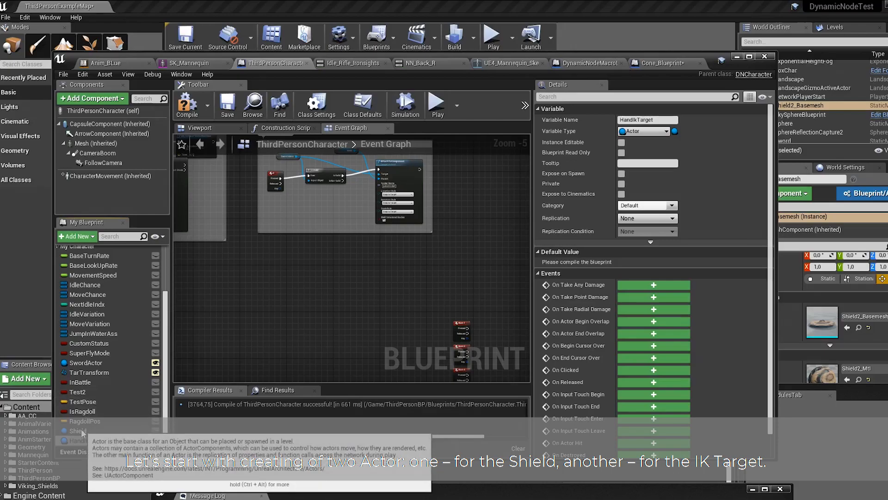
{"action": "right_click_drag", "start_coordinate": [341, 247], "coordinate": [323, 254]}
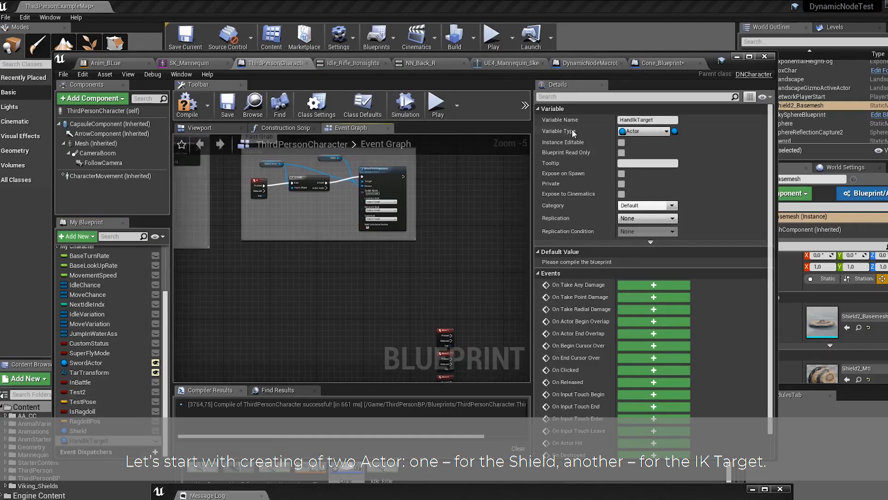
Step: Open the skeleton of the character's SK_Mannequin mesh and add a socket to the Hand_L bone
{"action": "left_click", "coordinate": [94, 143]}
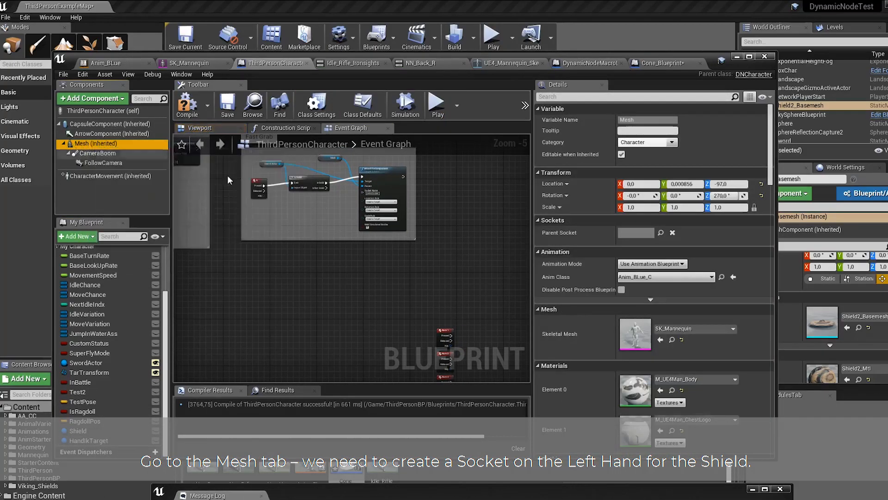
{"action": "double_click", "coordinate": [640, 333]}
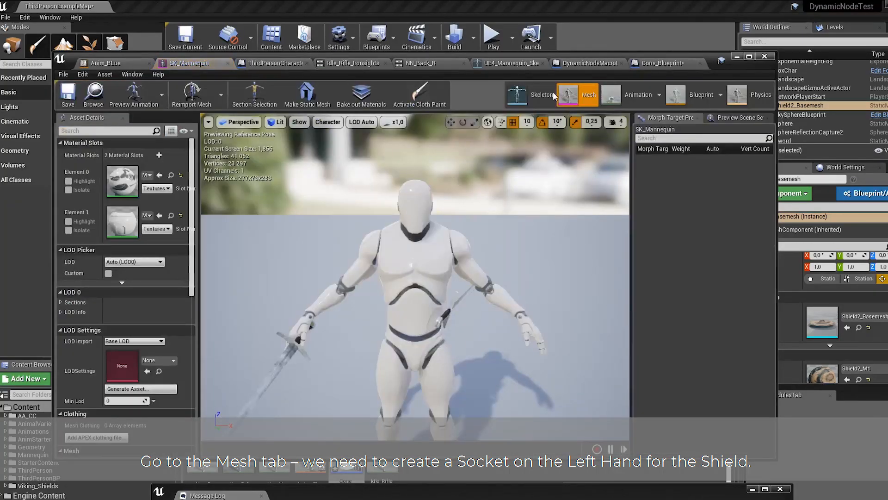
{"action": "left_click", "coordinate": [536, 95]}
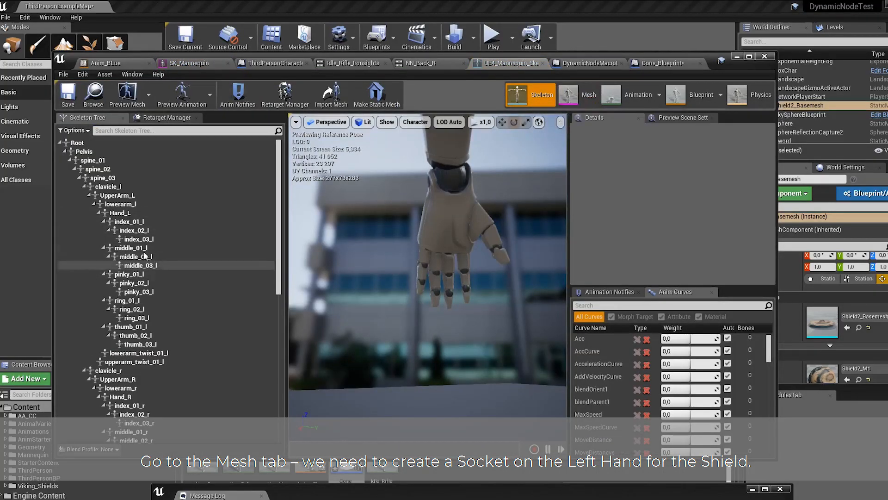
{"action": "left_click", "coordinate": [118, 212]}
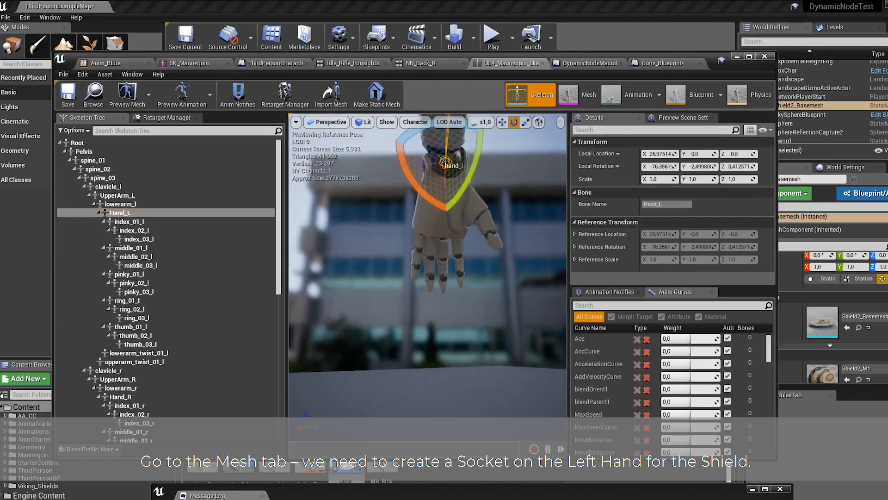
{"action": "right_click_drag", "start_coordinate": [414, 250], "coordinate": [426, 232]}
{"action": "right_click", "coordinate": [137, 213]}
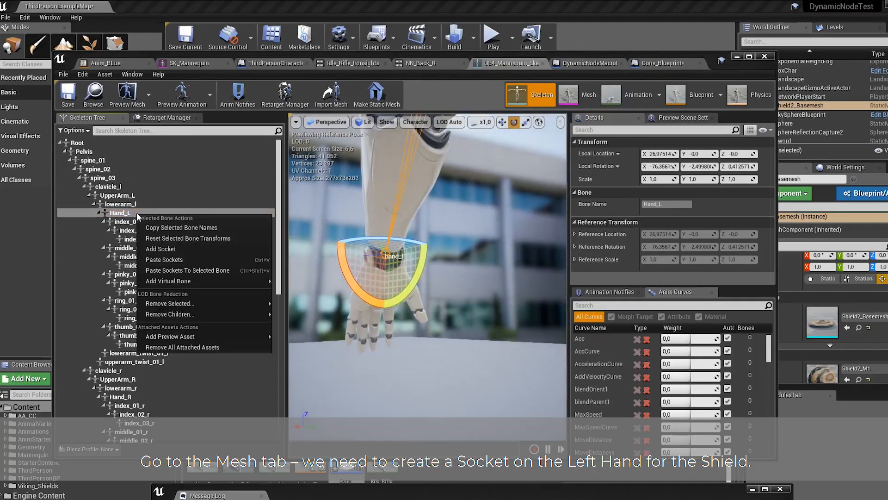
{"action": "left_click", "coordinate": [170, 248]}
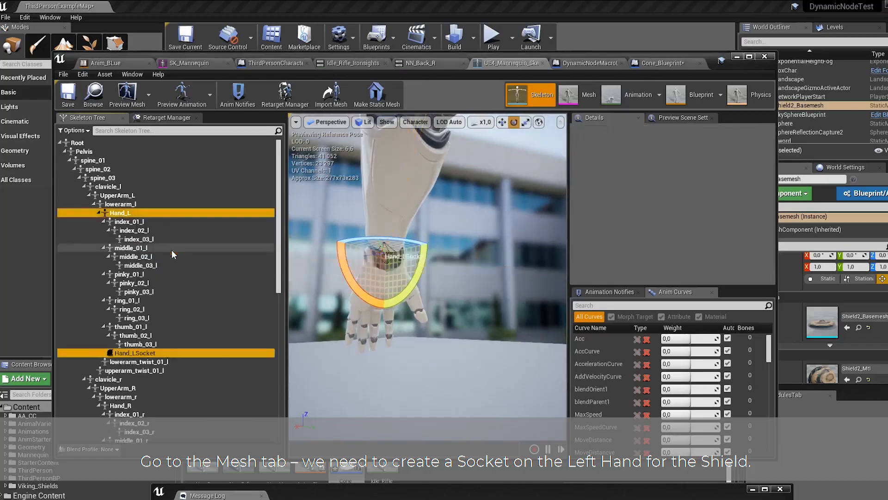
Step: Attach Shield2_Basemesh as a preview asset to the new left-hand socket
{"action": "left_click", "coordinate": [166, 353]}
{"action": "right_click", "coordinate": [171, 353]}
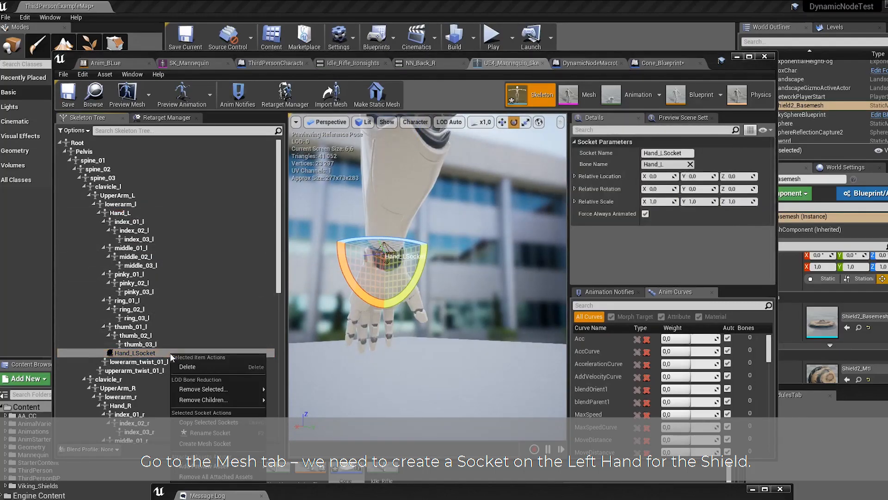
{"action": "mouse_move", "coordinate": [220, 466]}
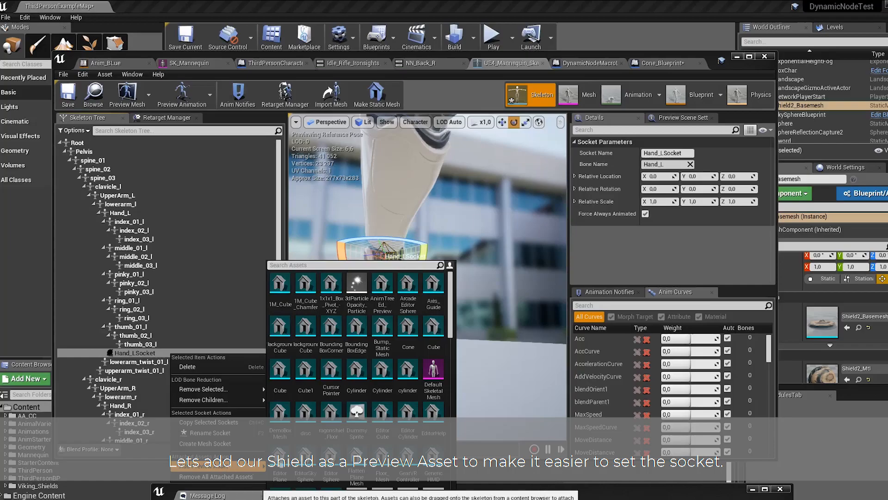
{"action": "type", "text": "shi"}
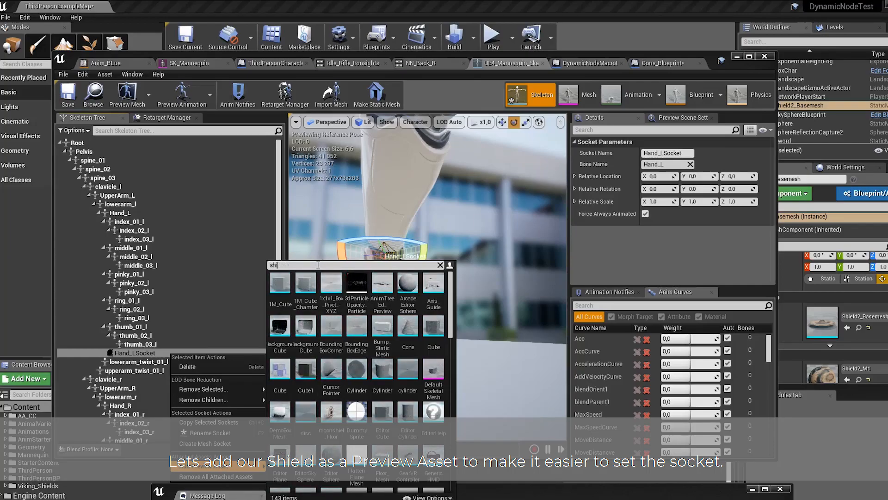
{"action": "type", "text": "e"}
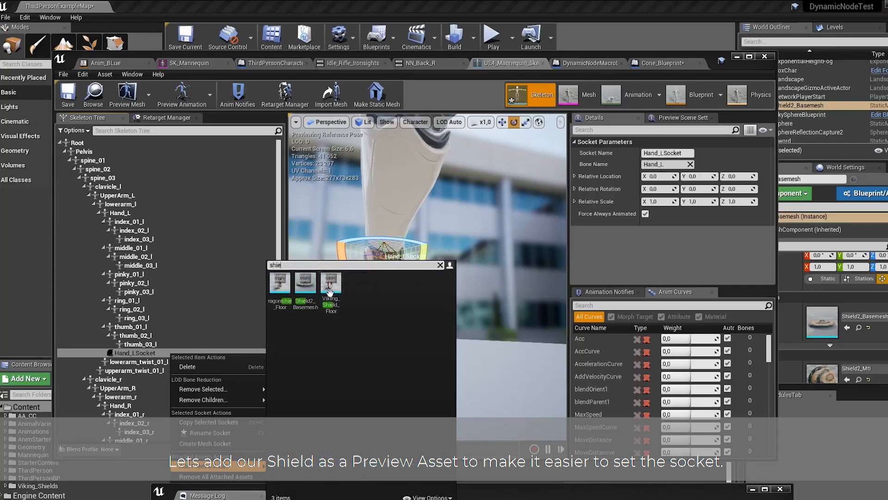
{"action": "left_click", "coordinate": [305, 283]}
Step: Rotate Hand_LSocket to about X 78.5, Y 6.3, Z -20.2 to align the shield with the forearm
{"action": "right_click_drag", "start_coordinate": [427, 277], "coordinate": [527, 192]}
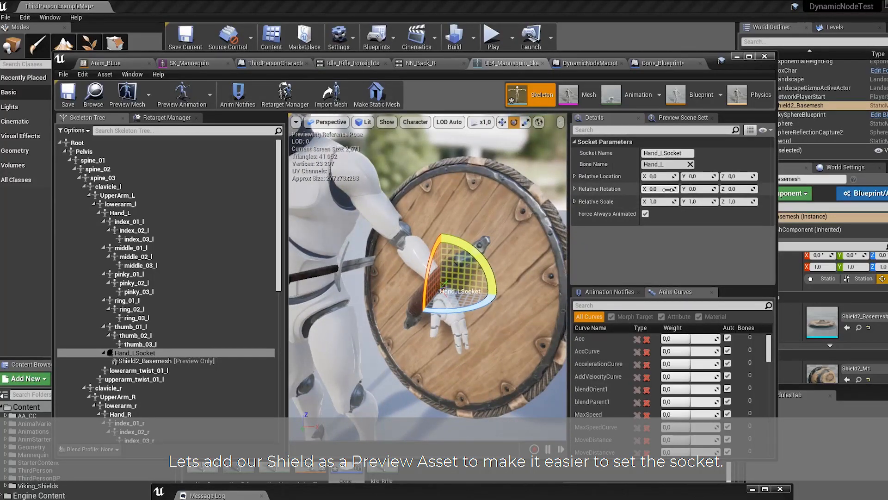
{"action": "mouse_move", "coordinate": [657, 189]}
{"action": "left_mouse_down"}
{"action": "mouse_move", "coordinate": [694, 189]}
{"action": "mouse_move", "coordinate": [666, 188]}
{"action": "left_mouse_up"}
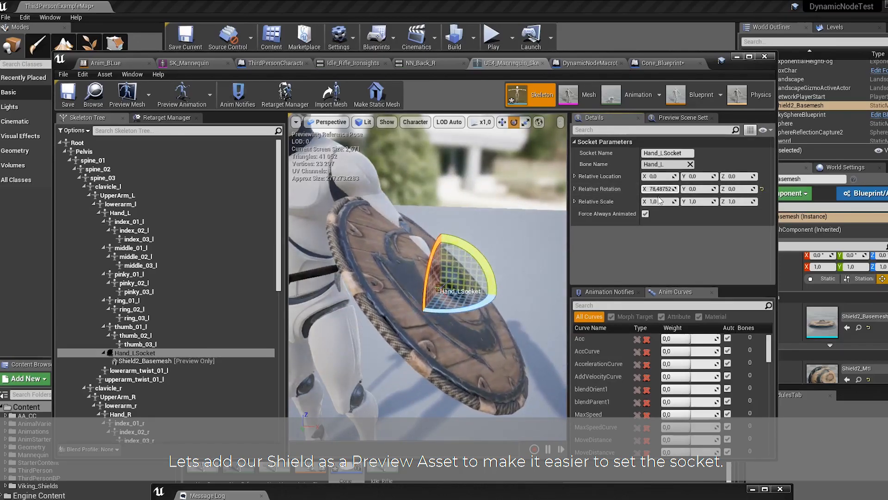
{"action": "left_click_drag", "start_coordinate": [696, 189], "coordinate": [703, 189]}
{"action": "left_click_drag", "start_coordinate": [407, 278], "coordinate": [532, 240], "text": "alt"}
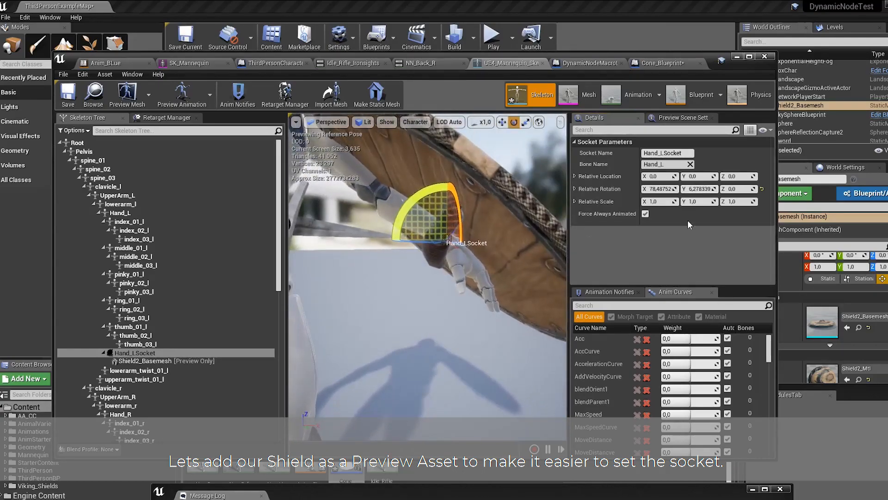
{"action": "left_click_drag", "start_coordinate": [737, 188], "coordinate": [729, 189]}
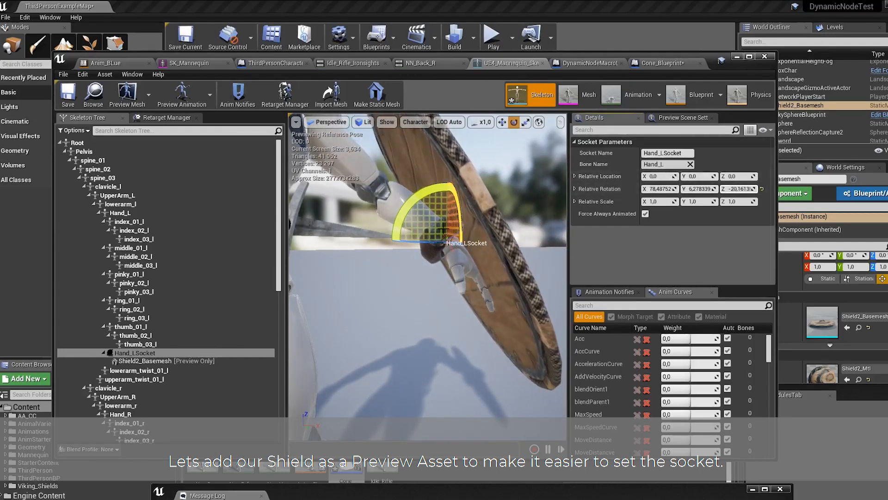
Step: Set Hand_LSocket's relative location to about X 12.3, Y 0.38, Z 2.62 so the hand grips the shield
{"action": "right_click_drag", "start_coordinate": [470, 227], "coordinate": [512, 209]}
{"action": "key", "text": "r"}
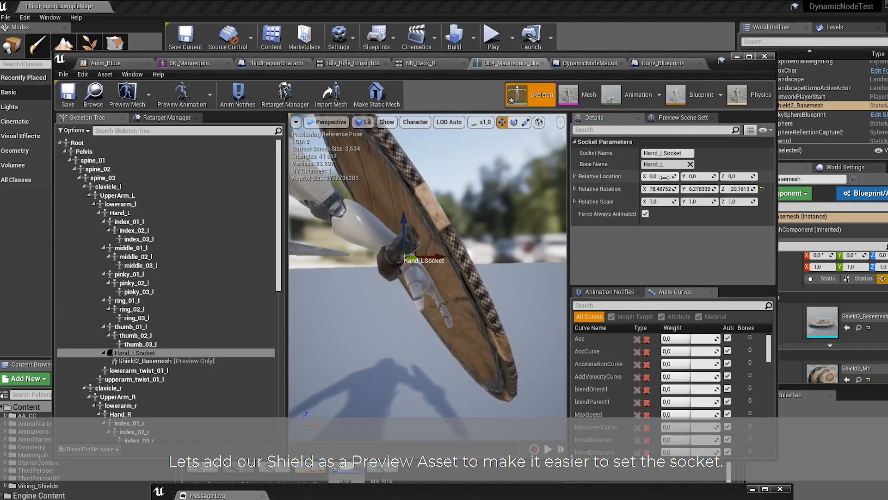
{"action": "left_click_drag", "start_coordinate": [664, 177], "coordinate": [694, 176]}
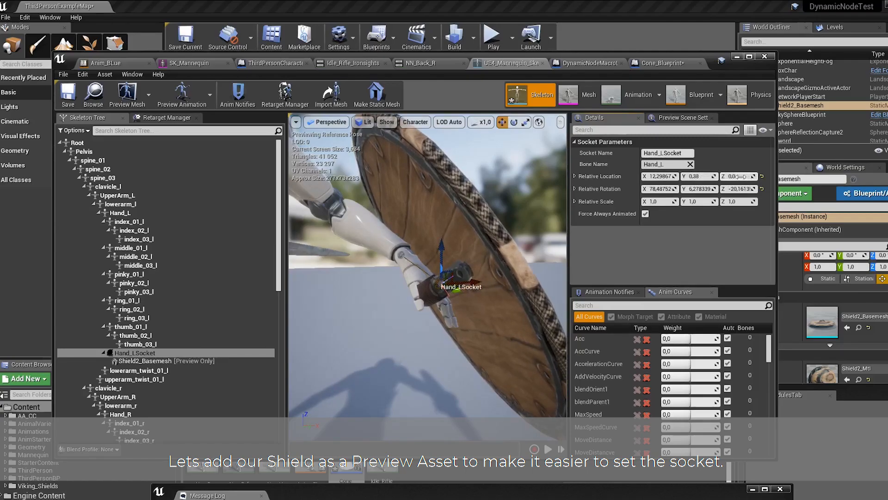
{"action": "left_click_drag", "start_coordinate": [736, 176], "coordinate": [738, 176]}
{"action": "left_click_drag", "start_coordinate": [428, 277], "coordinate": [482, 281], "text": "alt"}
{"action": "scroll", "coordinate": [428, 278], "scroll_direction": "up", "scroll_amount": 4}
{"action": "scroll", "coordinate": [428, 278], "scroll_direction": "down", "scroll_amount": 4}
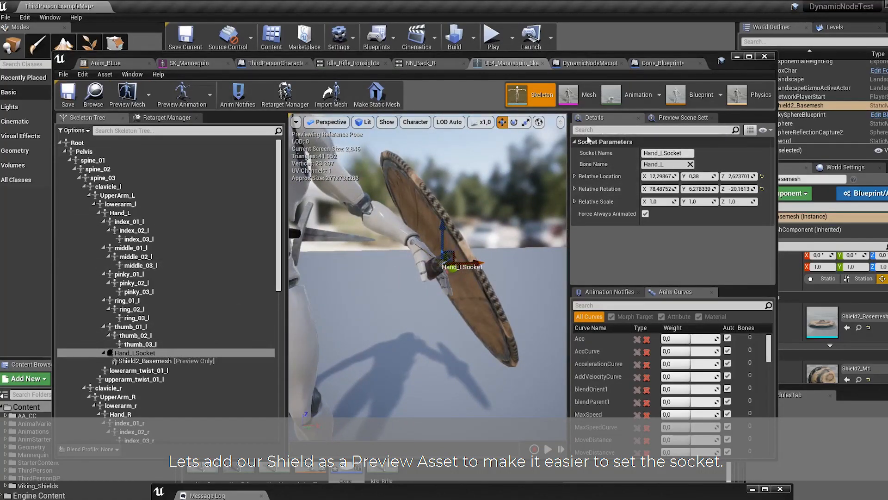
Step: Make the Shield and HandIkTarget variables instance editable and save the ThirdPersonCharacter blueprint
{"action": "left_click_drag", "start_coordinate": [589, 55], "coordinate": [616, 154]}
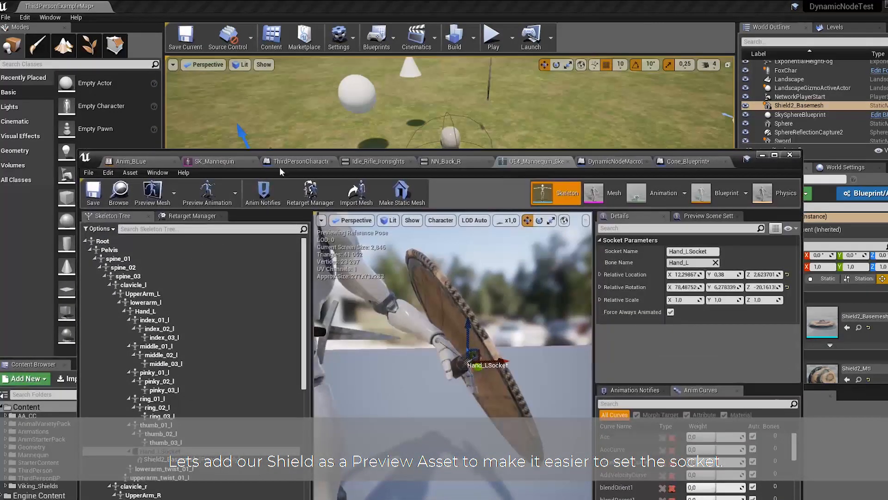
{"action": "left_click", "coordinate": [286, 162]}
{"action": "left_click_drag", "start_coordinate": [298, 149], "coordinate": [289, 65]}
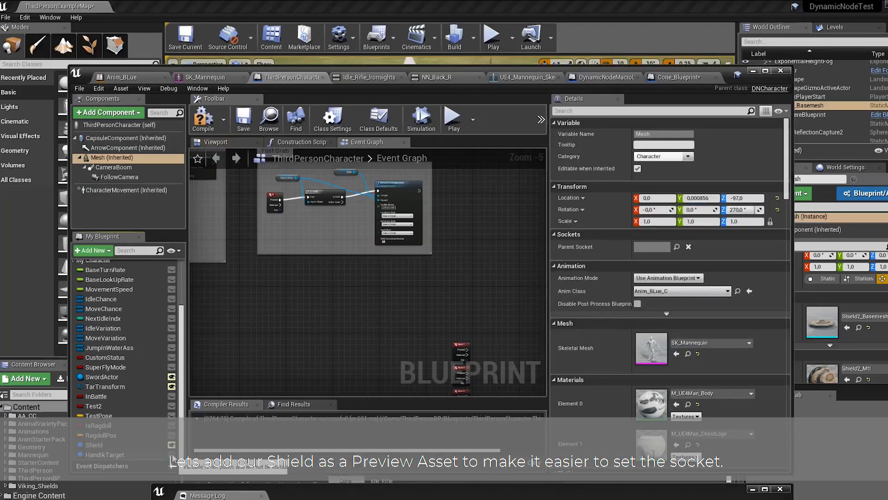
{"action": "left_click", "coordinate": [245, 122]}
{"action": "left_click_drag", "start_coordinate": [643, 74], "coordinate": [528, 396]}
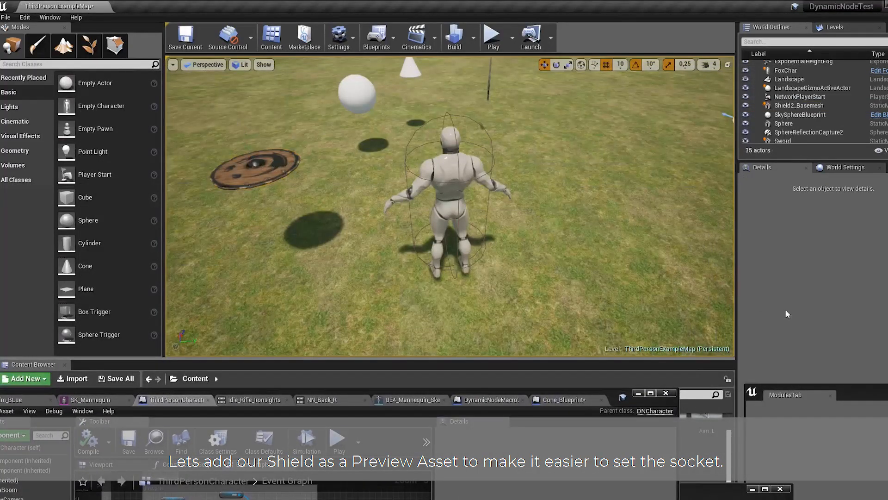
Step: On the ThirdPersonCharacter in the level, assign Shield2_Basemesh to Shield and Sphere to Hand Ik Target
{"action": "left_click", "coordinate": [449, 194]}
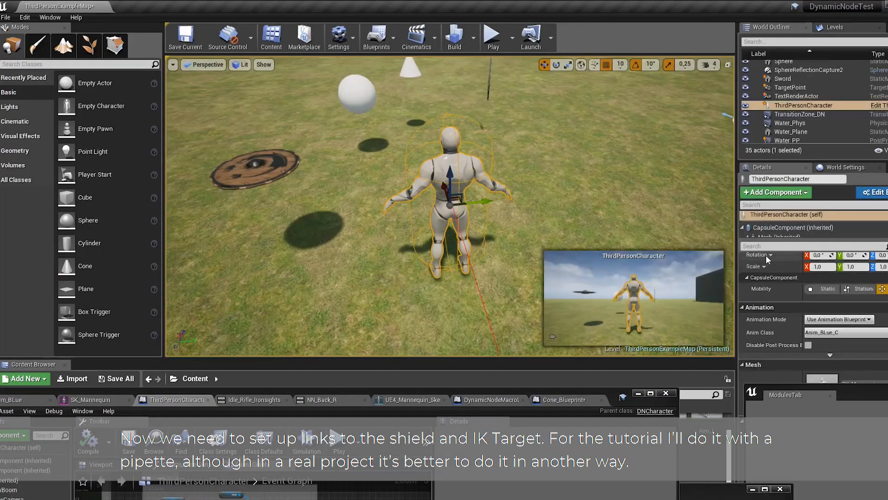
{"action": "scroll", "coordinate": [834, 332], "scroll_direction": "down", "scroll_amount": 5}
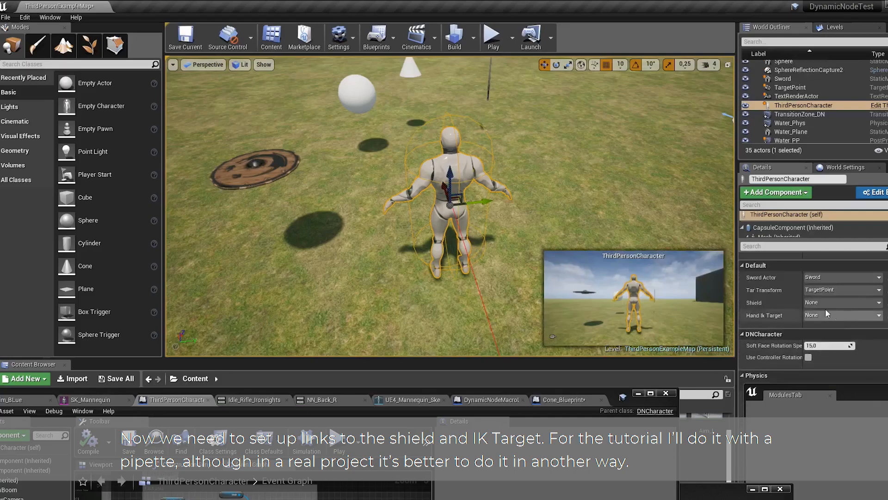
{"action": "left_click", "coordinate": [884, 302]}
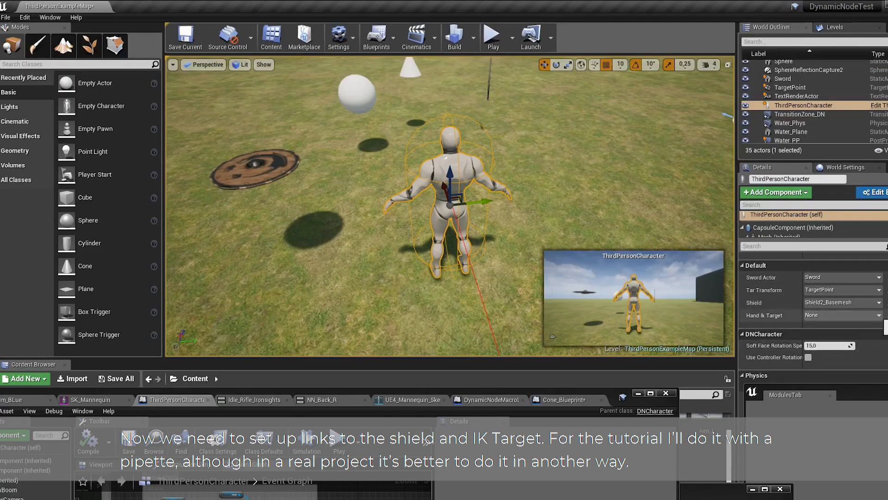
{"action": "left_click", "coordinate": [884, 315]}
{"action": "right_click_drag", "start_coordinate": [374, 107], "coordinate": [409, 213]}
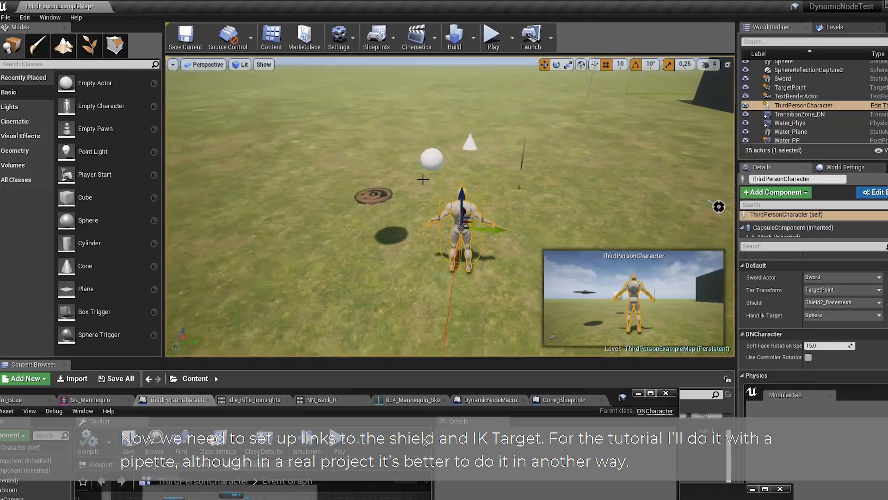
Step: Duplicate the Fast Grab nodes into an empty area of the ThirdPersonCharacter Event Graph
{"action": "left_click_drag", "start_coordinate": [348, 390], "coordinate": [426, 160]}
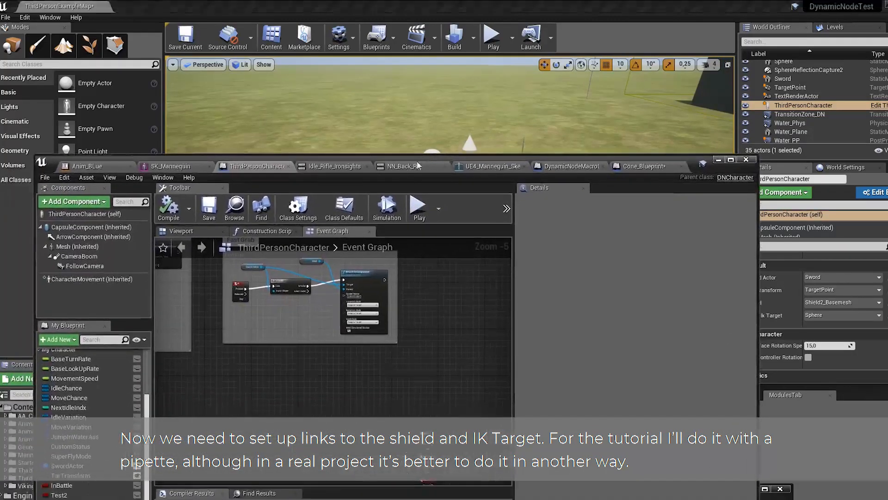
{"action": "right_click_drag", "start_coordinate": [296, 336], "coordinate": [280, 398]}
{"action": "right_click_drag", "start_coordinate": [311, 330], "coordinate": [299, 291]}
{"action": "left_click_drag", "start_coordinate": [220, 394], "coordinate": [481, 255]}
{"action": "right_click_drag", "start_coordinate": [349, 378], "coordinate": [411, 250]}
{"action": "right_click", "coordinate": [328, 376]}
{"action": "key", "text": "ctrl+v"}
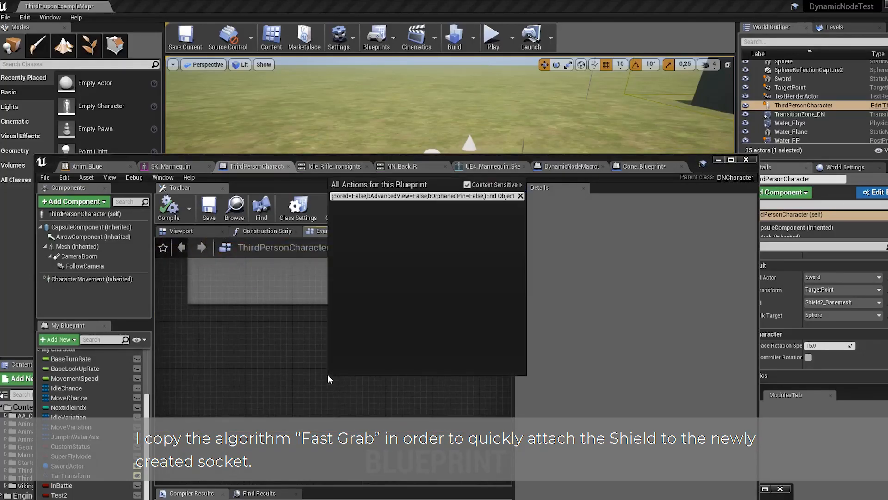
{"action": "key", "text": "Escape"}
{"action": "key", "text": "ctrl+v"}
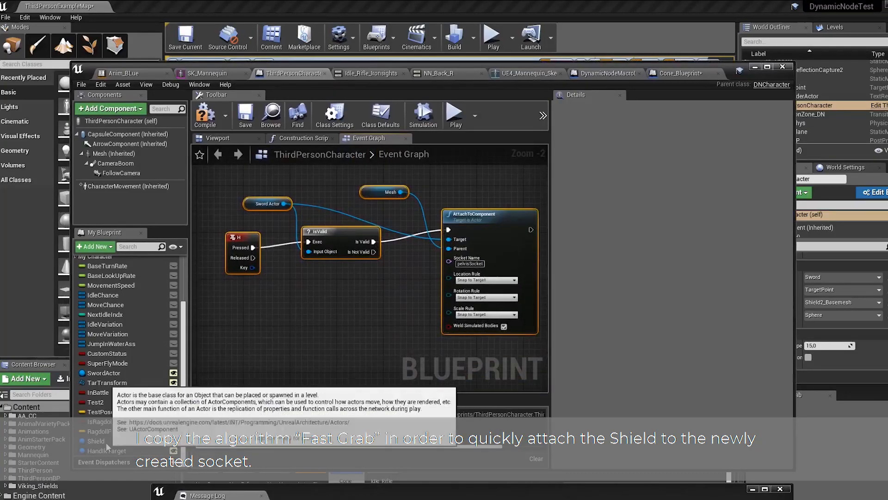
Step: Replace the Sword Actor variable in the copied nodes with Shield, feeding both IsValid and the AttachToComponent target
{"action": "left_click_drag", "start_coordinate": [97, 440], "coordinate": [461, 240]}
{"action": "left_click", "coordinate": [284, 191]}
{"action": "left_click", "coordinate": [252, 204]}
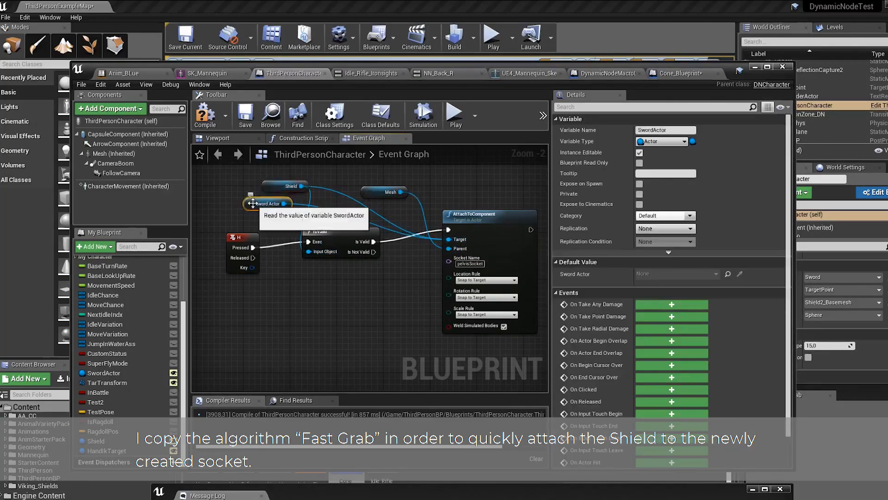
{"action": "key", "text": "Delete"}
{"action": "left_click_drag", "start_coordinate": [291, 186], "coordinate": [280, 203]}
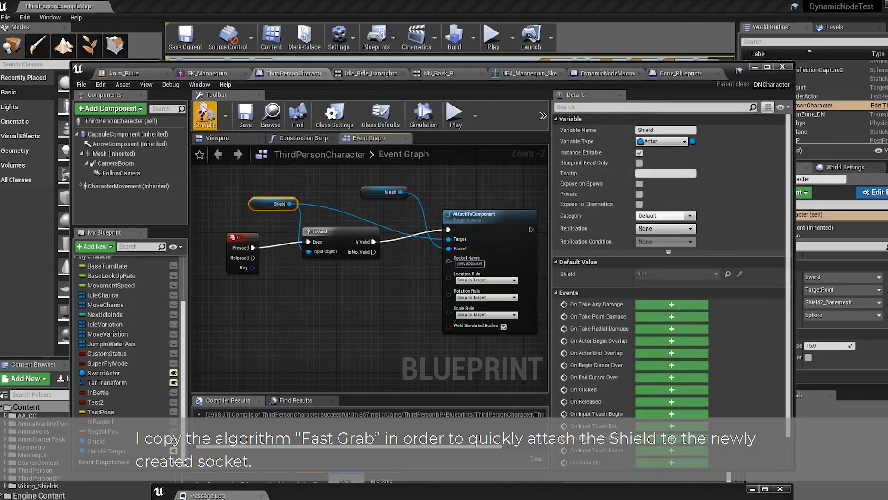
Step: Copy the left-hand socket's name from the skeleton and set AttachToComponent's Socket Name to Hand_LSocket
{"action": "left_click", "coordinate": [222, 77]}
{"action": "left_click", "coordinate": [548, 105]}
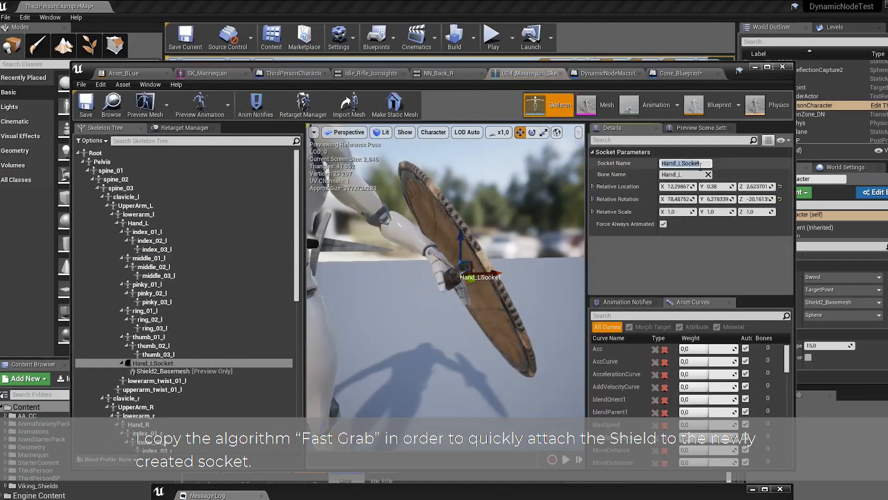
{"action": "left_click", "coordinate": [271, 73]}
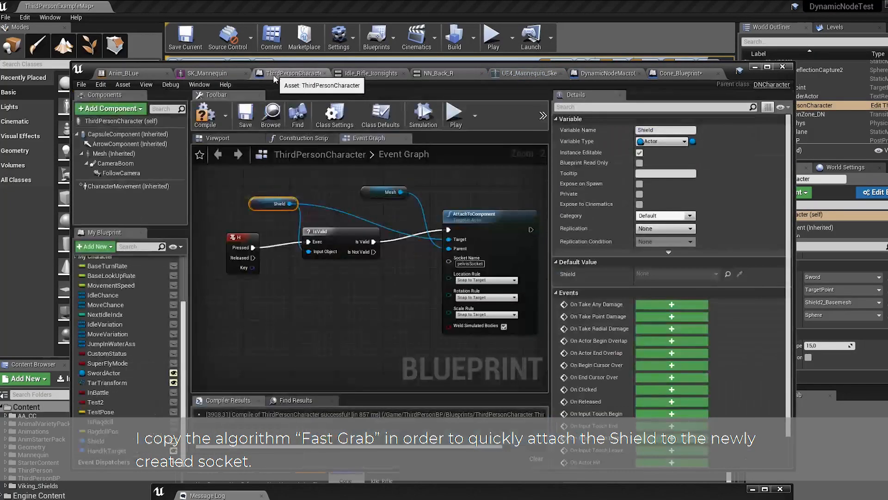
{"action": "left_click", "coordinate": [468, 264]}
{"action": "type", "text": "Hand_LSocket"}
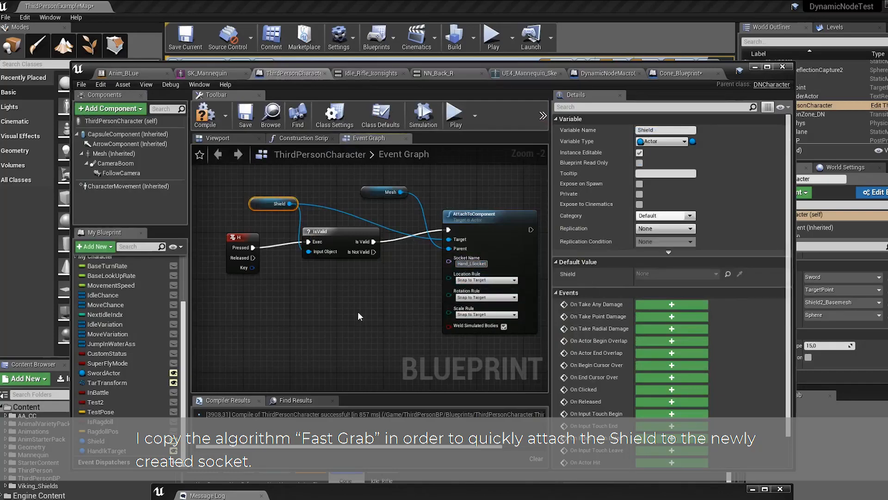
{"action": "left_click", "coordinate": [754, 67]}
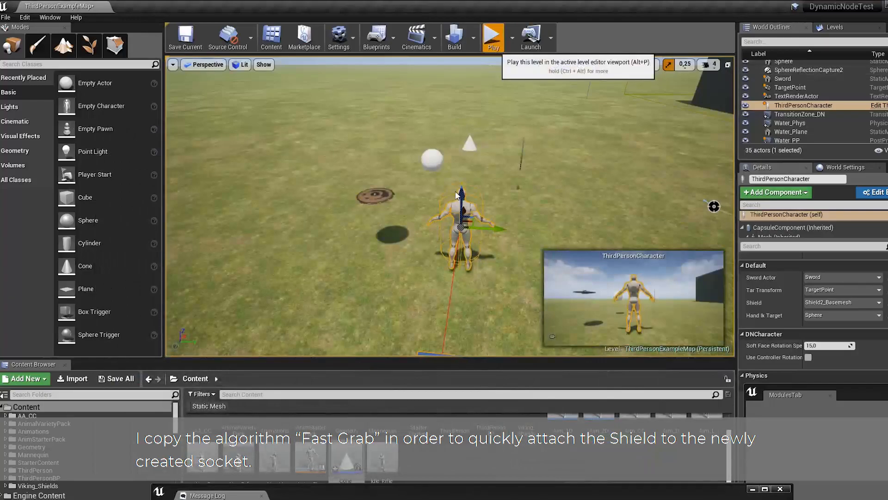
Step: Play the level and run the character around to check how the shield sits in the left hand
{"action": "key", "text": "w"}
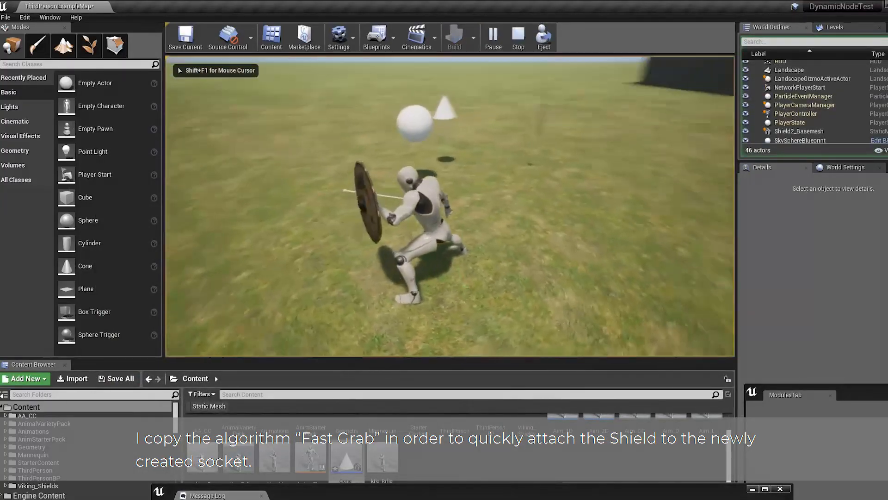
{"action": "key", "text": "a"}
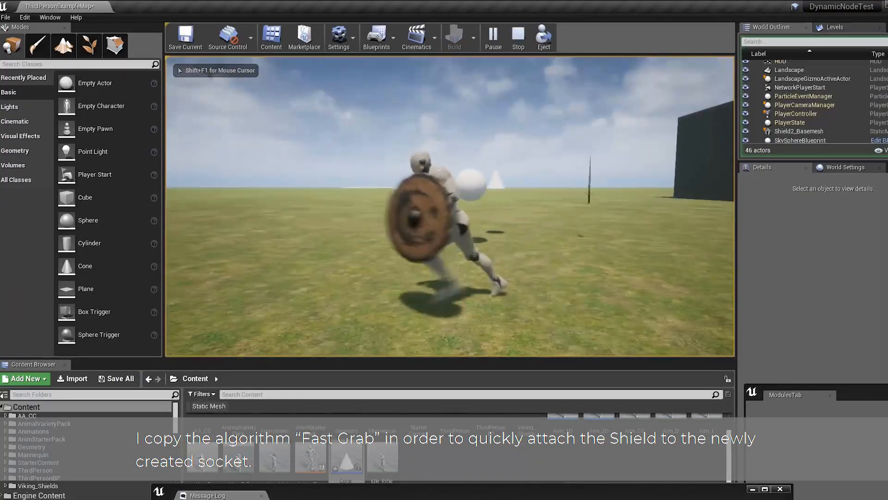
{"action": "key", "text": "d"}
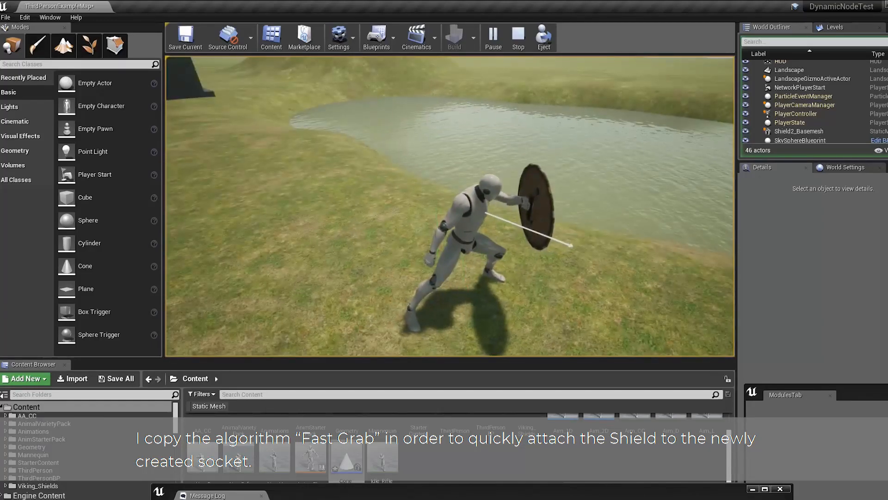
{"action": "key", "text": "Escape"}
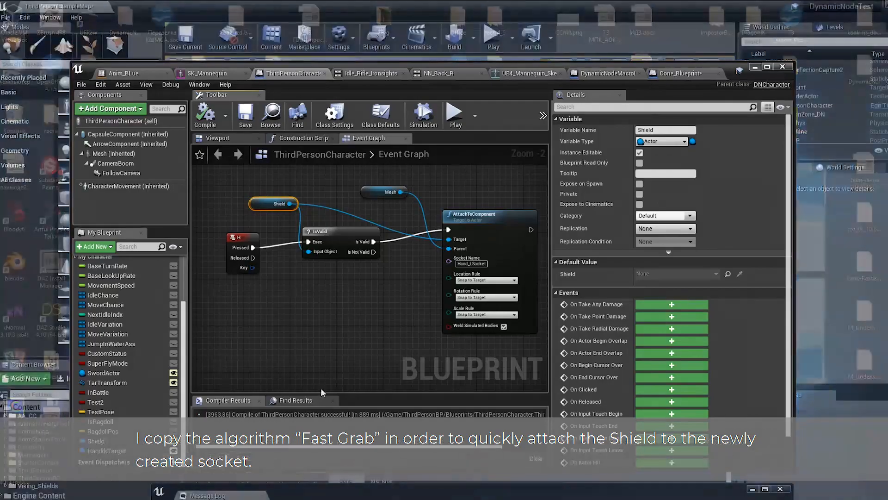
Step: Find the DN_MoveMachineMulti node in the Event Graph and locate its Idle Animation asset in the Content Browser
{"action": "scroll", "coordinate": [445, 376], "scroll_direction": "down", "scroll_amount": 8}
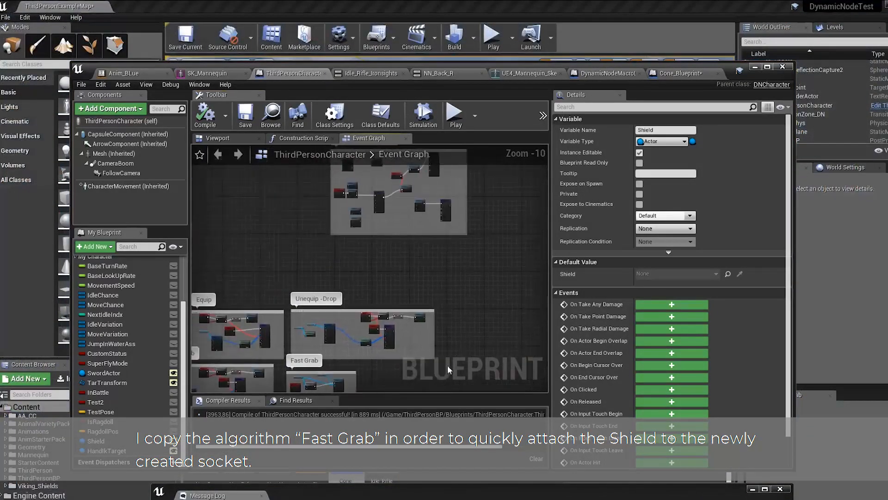
{"action": "right_click_drag", "start_coordinate": [468, 233], "coordinate": [468, 332]}
{"action": "scroll", "coordinate": [468, 332], "scroll_direction": "down", "scroll_amount": 2}
{"action": "right_click_drag", "start_coordinate": [408, 182], "coordinate": [444, 227]}
{"action": "scroll", "coordinate": [443, 228], "scroll_direction": "up", "scroll_amount": 3}
{"action": "scroll", "coordinate": [443, 227], "scroll_direction": "up", "scroll_amount": 8}
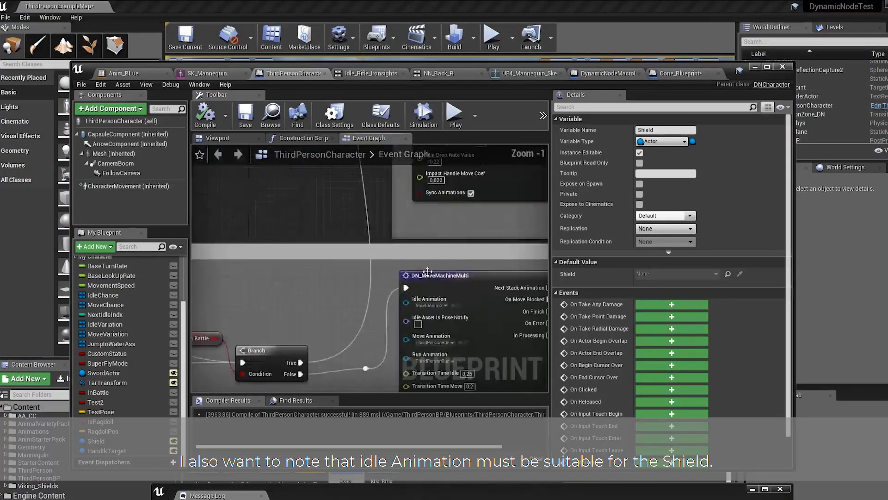
{"action": "left_click", "coordinate": [459, 306]}
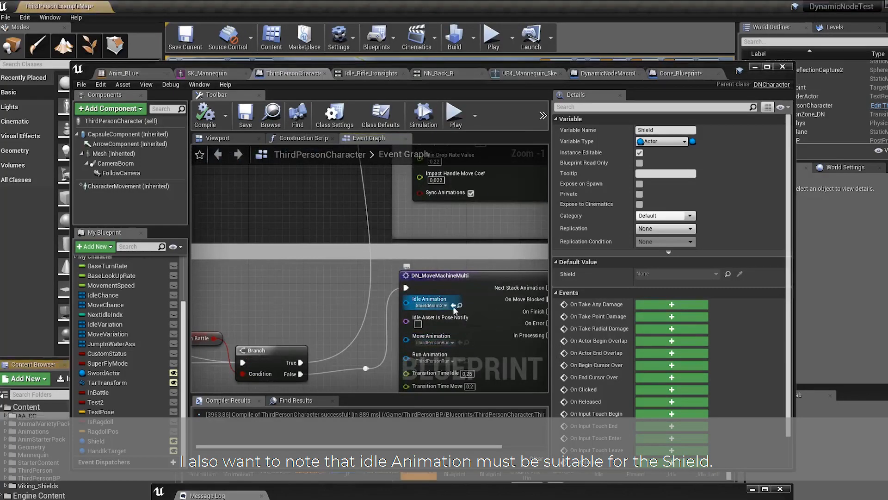
Step: Open the ShieldAnim2 animation and examine the shield pose from different angles
{"action": "double_click", "coordinate": [428, 473]}
{"action": "left_click_drag", "start_coordinate": [408, 267], "coordinate": [463, 266], "text": "alt"}
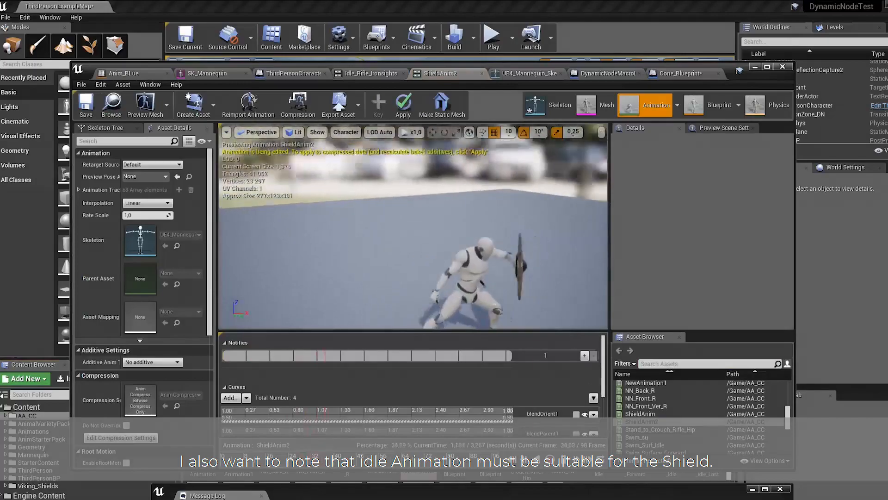
{"action": "scroll", "coordinate": [413, 231], "scroll_direction": "up", "scroll_amount": 5}
{"action": "left_click_drag", "start_coordinate": [408, 267], "coordinate": [435, 264], "text": "alt"}
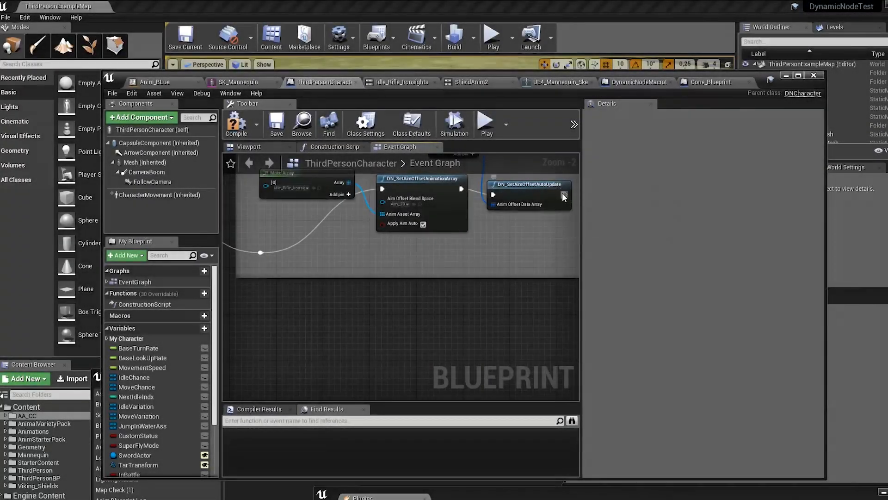
Step: Add a DN_SetupHandsIK node to the ThirdPersonCharacter Event Graph, executed after DN_SetAimOffsetAutoUpdate
{"action": "left_click_drag", "start_coordinate": [564, 194], "coordinate": [363, 321]}
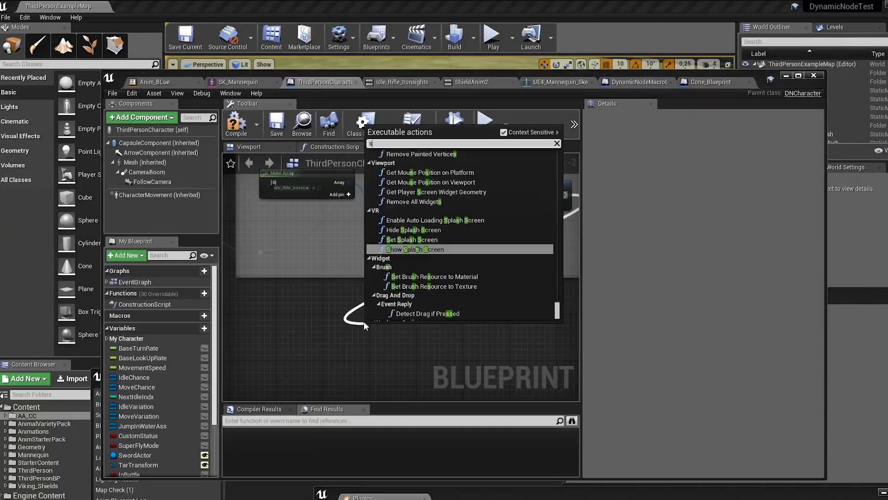
{"action": "type", "text": "setupH"}
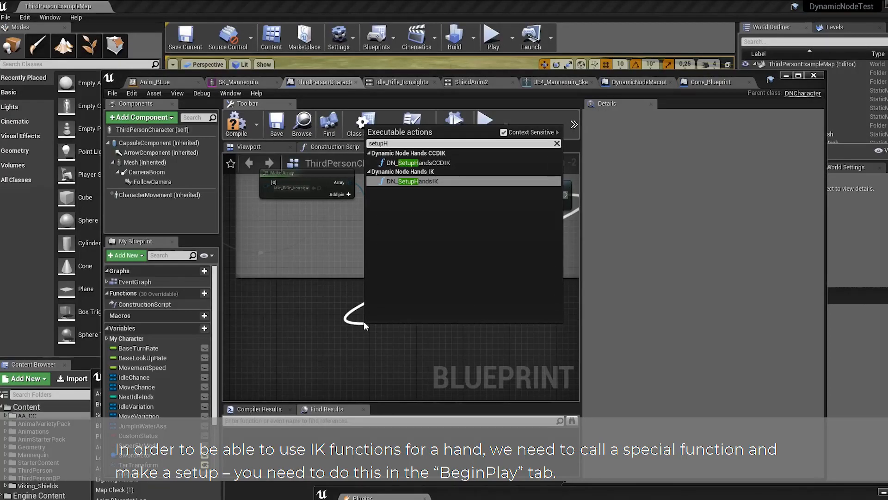
{"action": "left_click", "coordinate": [422, 182]}
{"action": "right_click_drag", "start_coordinate": [387, 322], "coordinate": [414, 269]}
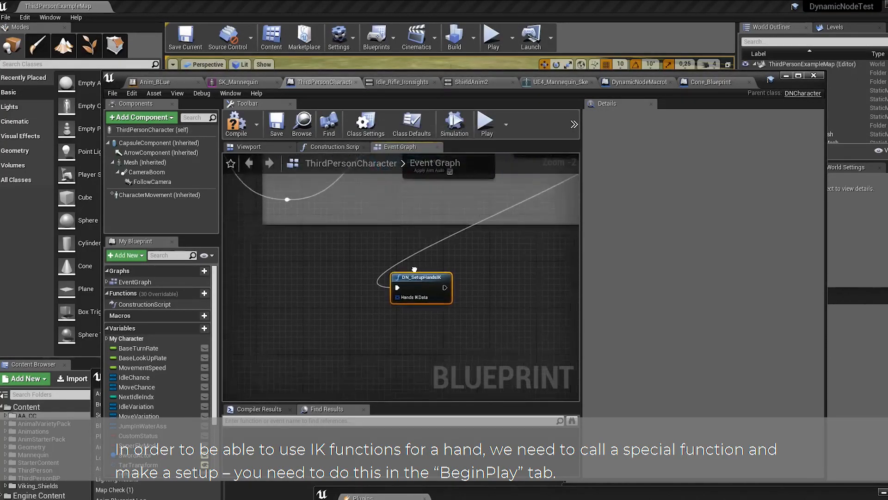
Step: Feed the Hands IKData input of DN_SetupHandsIK from a Make Array node placed beside it
{"action": "left_click_drag", "start_coordinate": [395, 298], "coordinate": [316, 315]}
{"action": "left_click", "coordinate": [353, 201]}
{"action": "right_click_drag", "start_coordinate": [409, 347], "coordinate": [463, 299]}
{"action": "left_click_drag", "start_coordinate": [400, 266], "coordinate": [358, 250]}
Step: Add a Make HandsIKData_DN node feeding element [0] of the array and expand its hidden pins
{"action": "left_click_drag", "start_coordinate": [295, 243], "coordinate": [288, 243]}
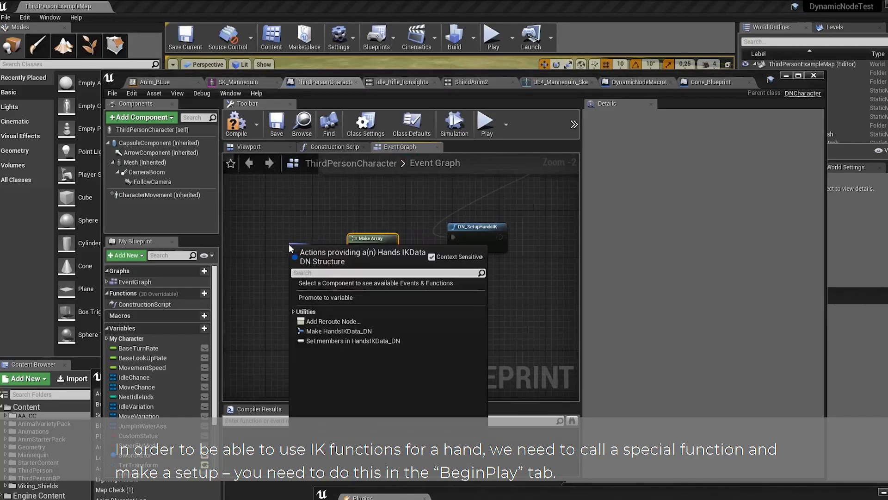
{"action": "left_click", "coordinate": [334, 330]}
{"action": "right_click_drag", "start_coordinate": [412, 307], "coordinate": [490, 328]}
{"action": "left_click_drag", "start_coordinate": [406, 267], "coordinate": [295, 234]}
{"action": "left_click", "coordinate": [315, 266]}
{"action": "right_click_drag", "start_coordinate": [406, 323], "coordinate": [414, 287]}
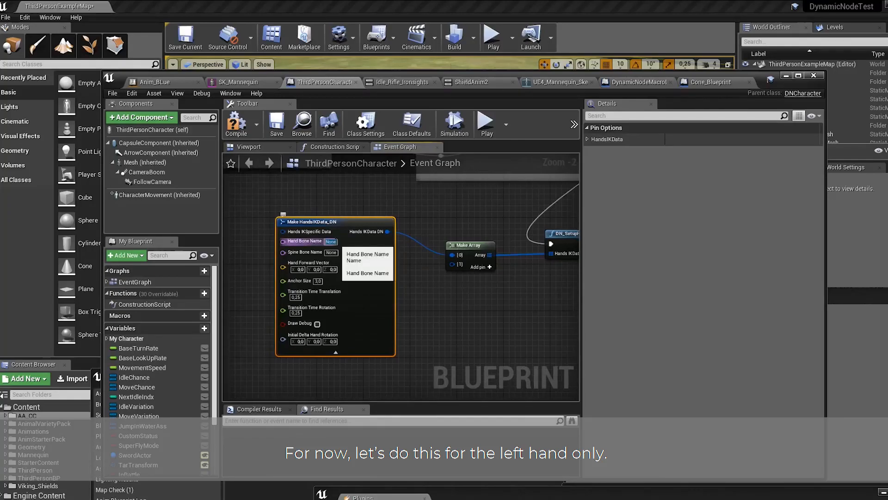
Step: In Make HandsIKData_DN, set Hand Bone Name to hand_l and Spine Bone Name to spine_03
{"action": "type", "text": "hand_l"}
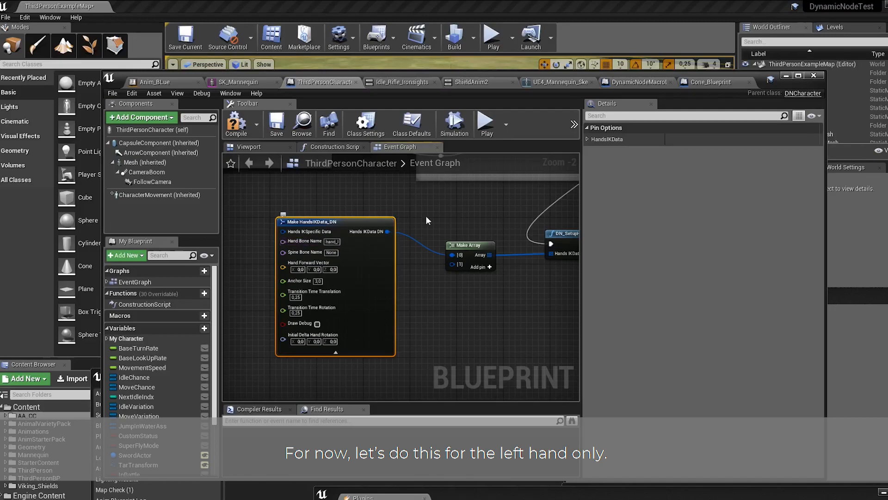
{"action": "left_click", "coordinate": [336, 253]}
{"action": "type", "text": "spine_03"}
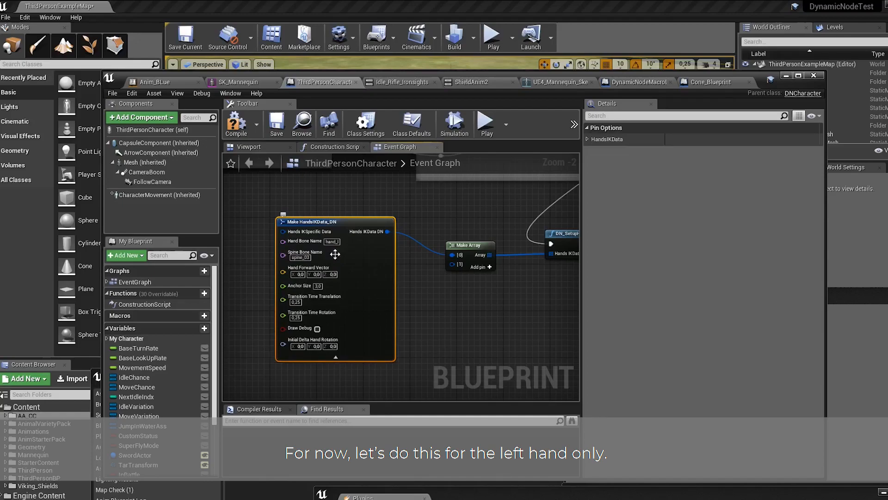
Step: Try a second Make HandsIKData_DN node on array element [1] with Hand Bone Name hand_r, and delete it
{"action": "scroll", "coordinate": [337, 259], "scroll_direction": "up", "scroll_amount": 2}
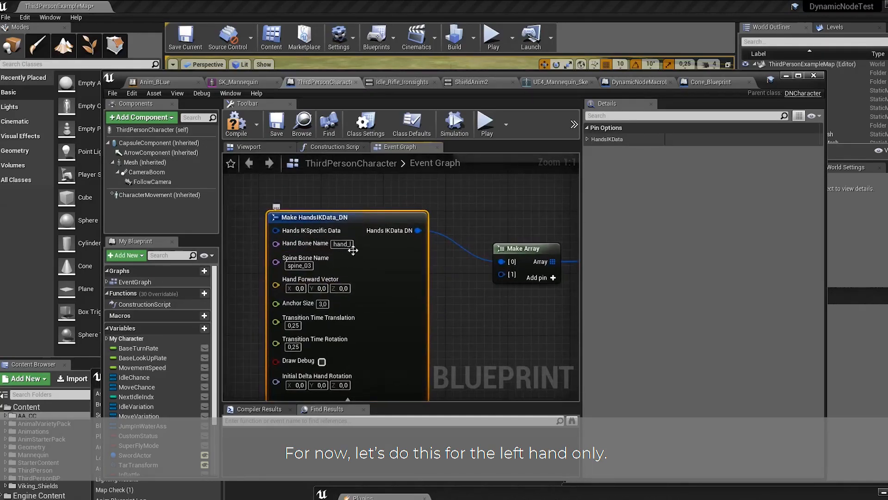
{"action": "right_click_drag", "start_coordinate": [434, 273], "coordinate": [392, 221]}
{"action": "left_click_drag", "start_coordinate": [458, 224], "coordinate": [445, 323]}
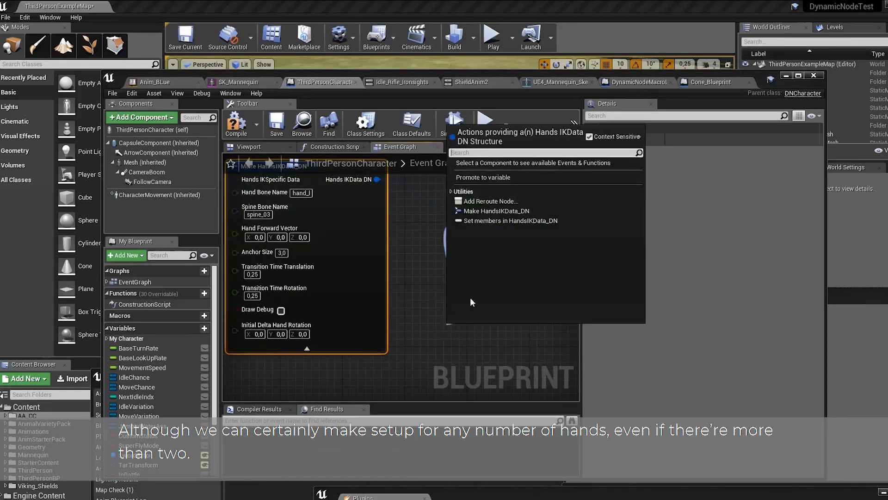
{"action": "left_click", "coordinate": [487, 211]}
{"action": "left_click", "coordinate": [301, 193]}
{"action": "key", "text": "ctrl+c"}
{"action": "left_click", "coordinate": [494, 356]}
{"action": "key", "text": "ctrl+v"}
{"action": "key", "text": "BackSpace"}
{"action": "type", "text": "R"}
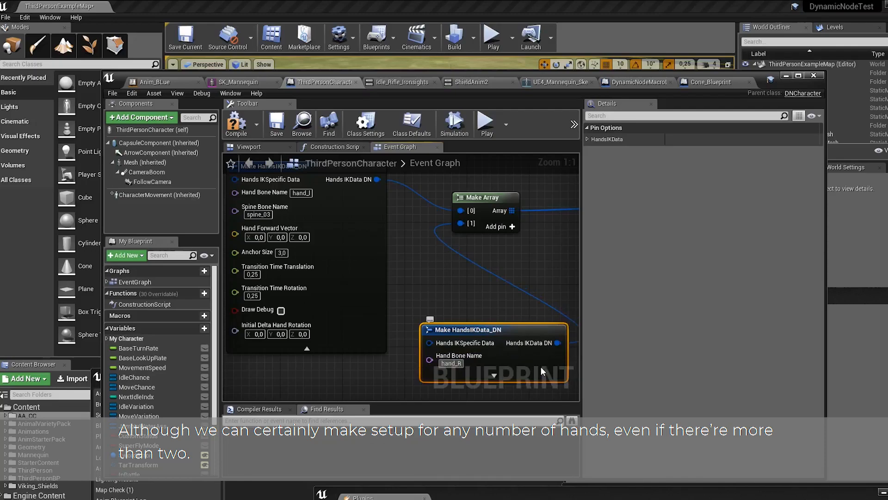
{"action": "key", "text": "Return"}
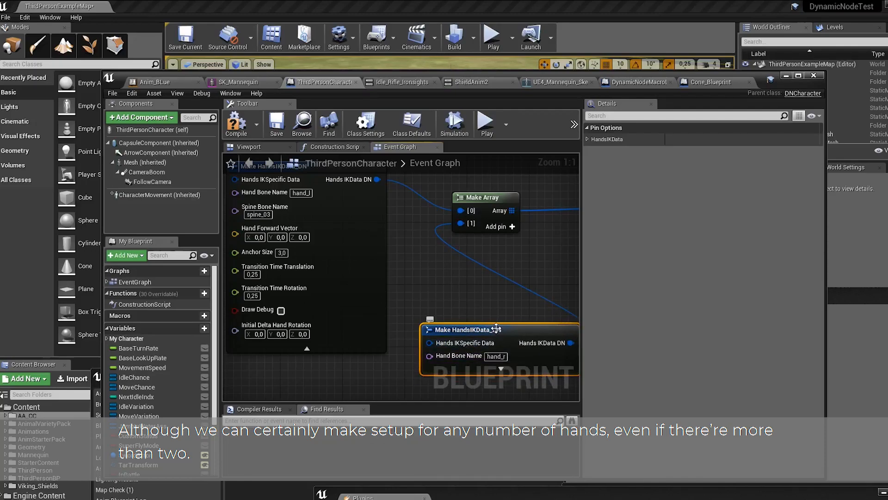
{"action": "right_click_drag", "start_coordinate": [479, 326], "coordinate": [500, 359]}
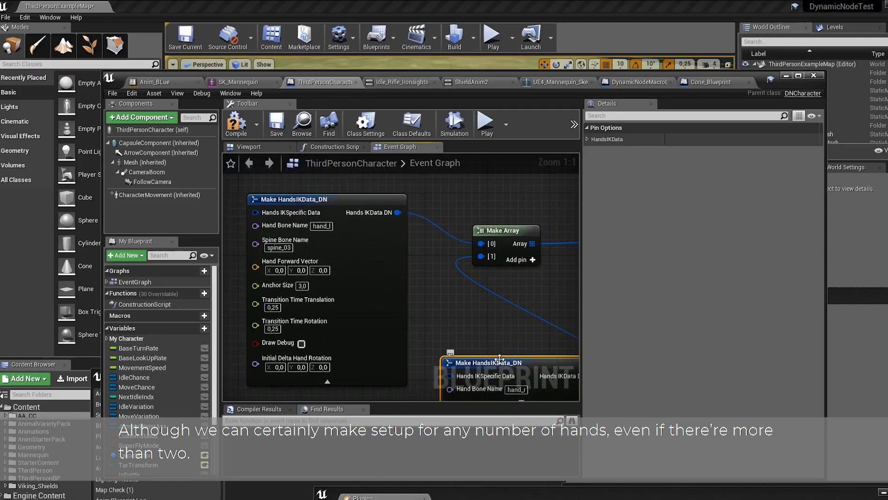
{"action": "key", "text": "Delete"}
{"action": "right_click_drag", "start_coordinate": [449, 229], "coordinate": [462, 253]}
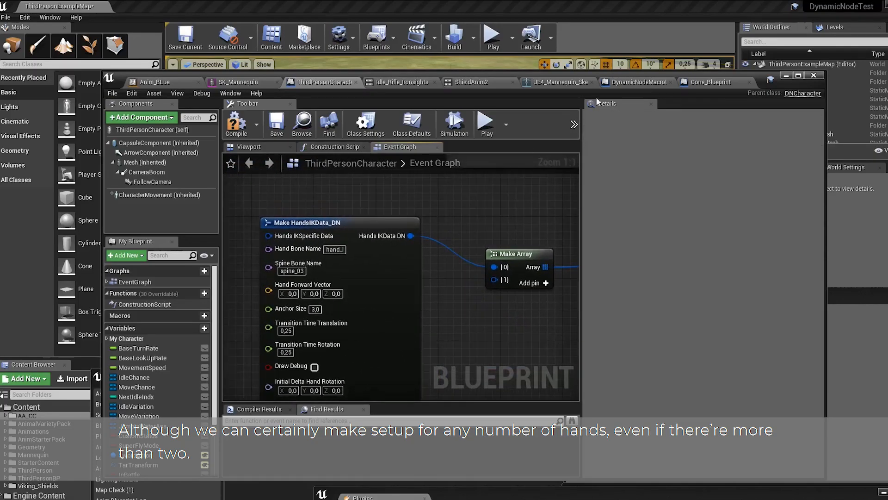
Step: Open the mannequin's skeleton and examine where the Hand_L and spine_03 bones sit on the body
{"action": "left_click", "coordinate": [254, 82]}
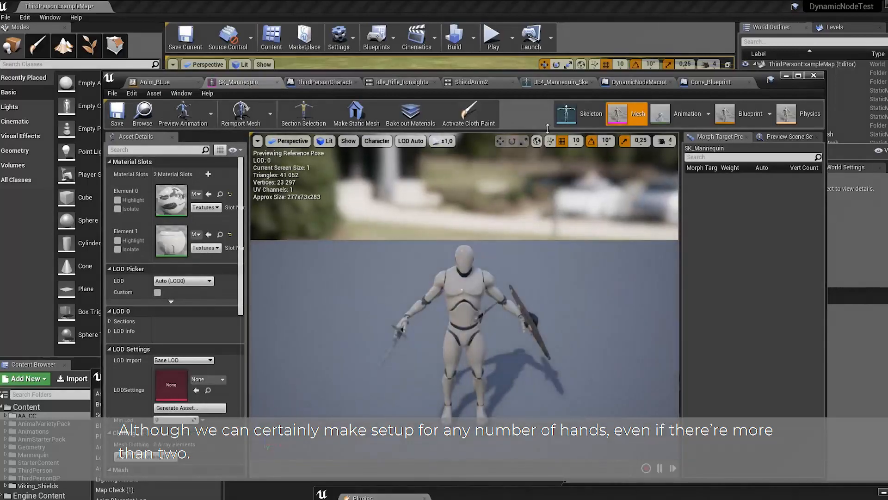
{"action": "left_click", "coordinate": [572, 115]}
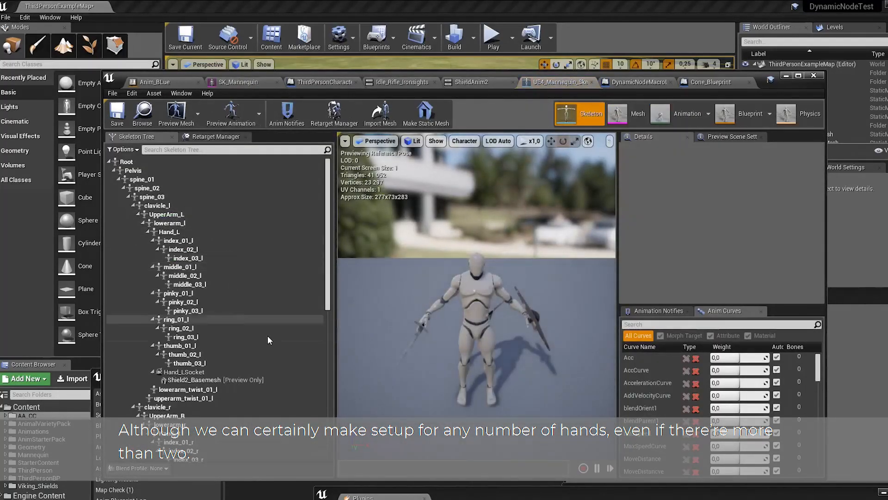
{"action": "left_click", "coordinate": [187, 231]}
{"action": "key", "text": "f"}
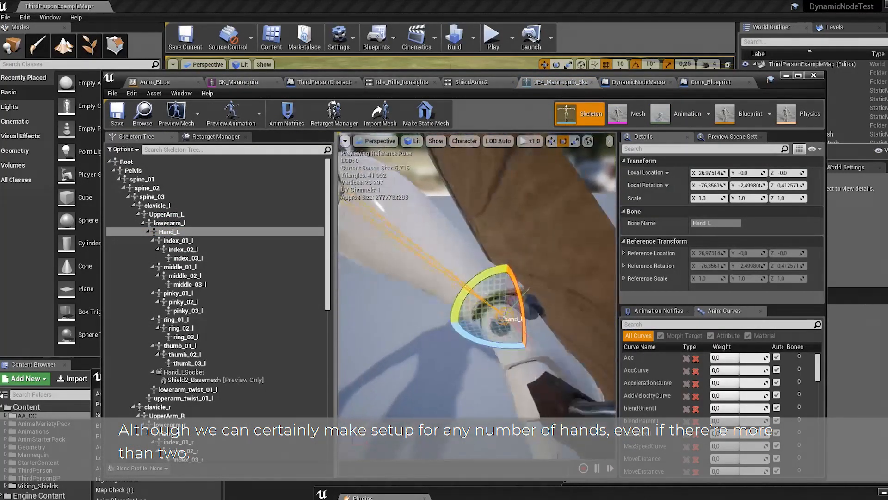
{"action": "mouse_move", "coordinate": [512, 400]}
{"action": "right_mouse_down"}
{"action": "mouse_move", "coordinate": [527, 393]}
{"action": "mouse_move", "coordinate": [512, 401]}
{"action": "right_mouse_up"}
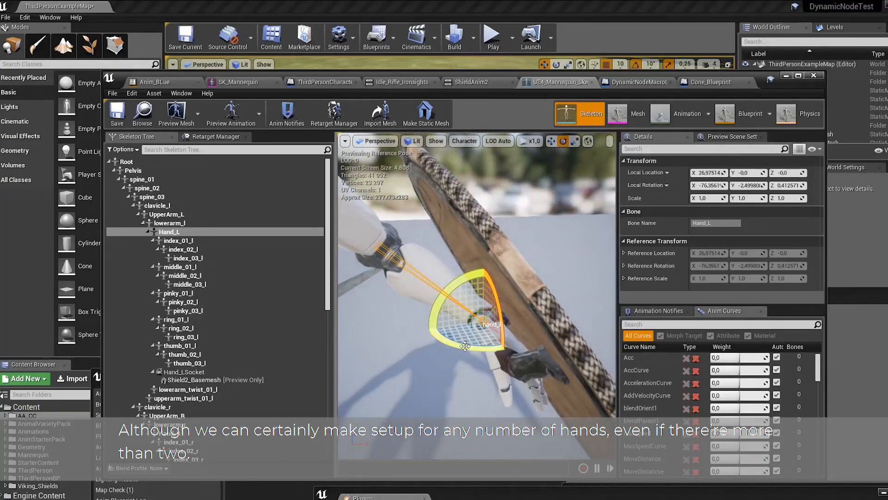
{"action": "scroll", "coordinate": [467, 347], "scroll_direction": "down", "scroll_amount": 5}
{"action": "left_click", "coordinate": [169, 197]}
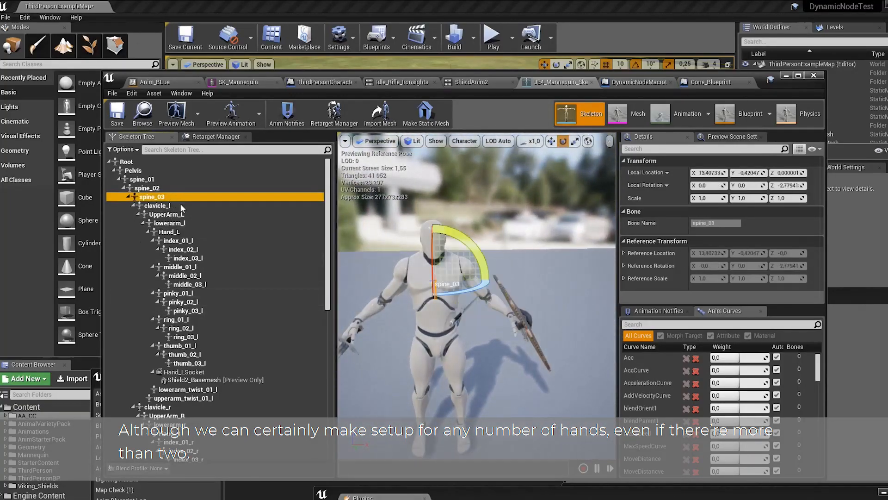
{"action": "key", "text": "f"}
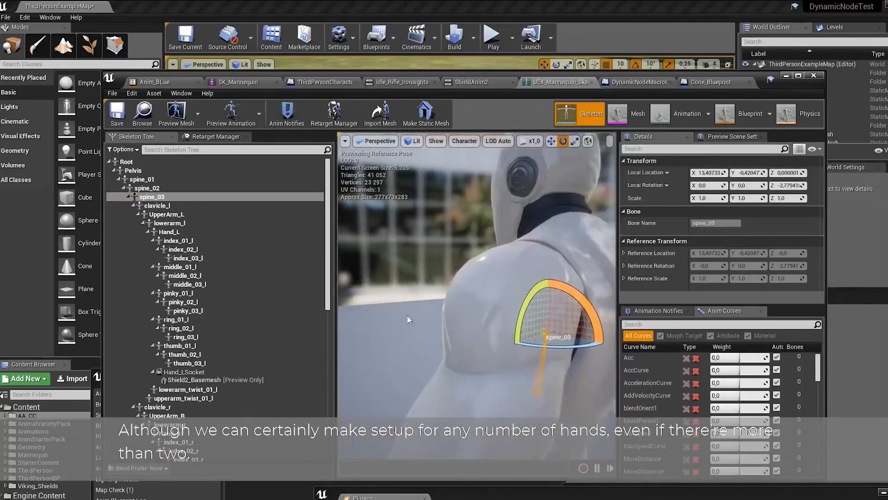
{"action": "left_click_drag", "start_coordinate": [407, 320], "coordinate": [555, 303], "text": "alt"}
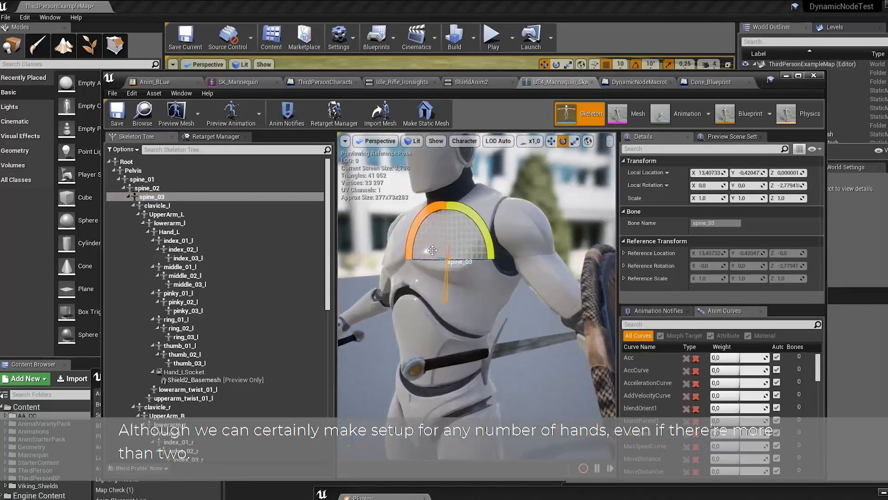
Step: Back in the ThirdPersonCharacter Event Graph, set the Y component of Hand Forward Vector to -1.0 in Make HandsIKData_DN
{"action": "left_click", "coordinate": [312, 83]}
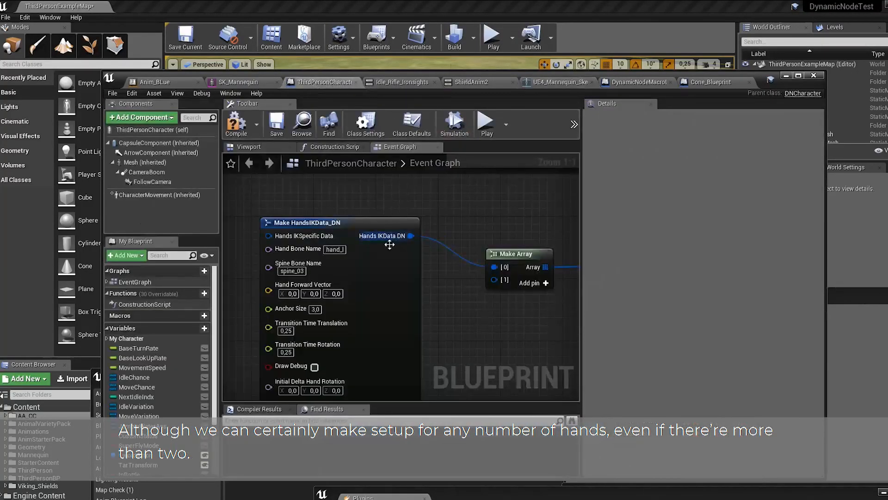
{"action": "left_click", "coordinate": [282, 272]}
{"action": "right_click_drag", "start_coordinate": [473, 327], "coordinate": [482, 299]}
{"action": "left_click", "coordinate": [326, 263]}
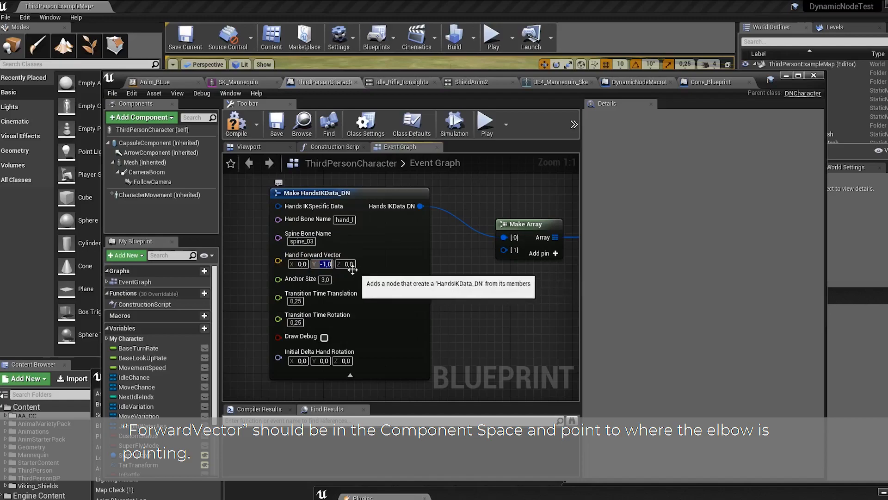
Step: Examine the mannequin's left arm around the Hand_L bone in the mesh and skeleton previews for the axis the elbow points along
{"action": "left_click", "coordinate": [246, 82]}
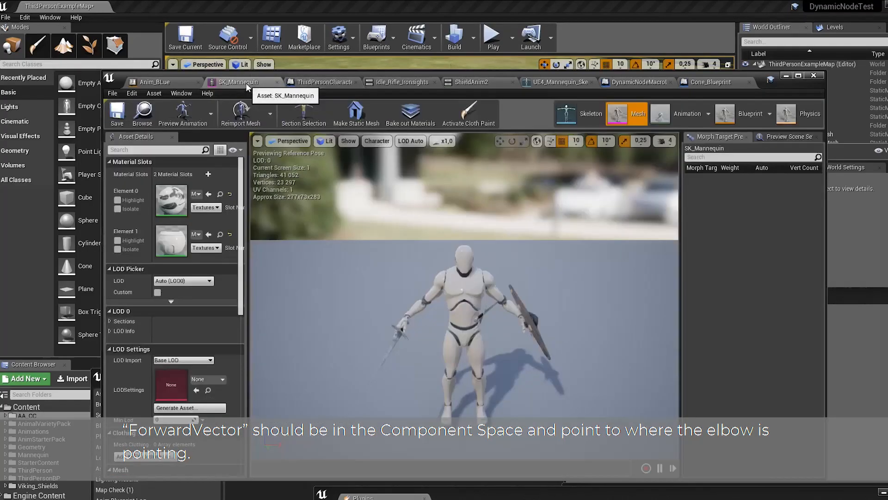
{"action": "right_click_drag", "start_coordinate": [409, 243], "coordinate": [453, 257]}
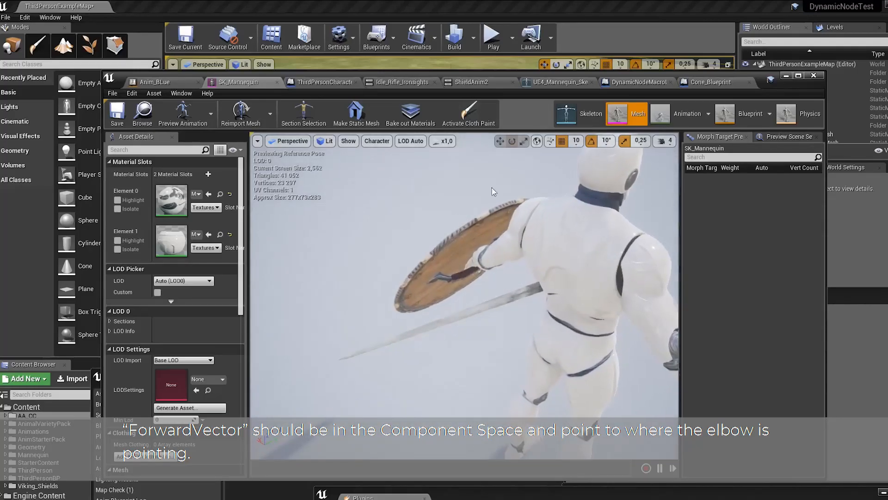
{"action": "left_click", "coordinate": [566, 113]}
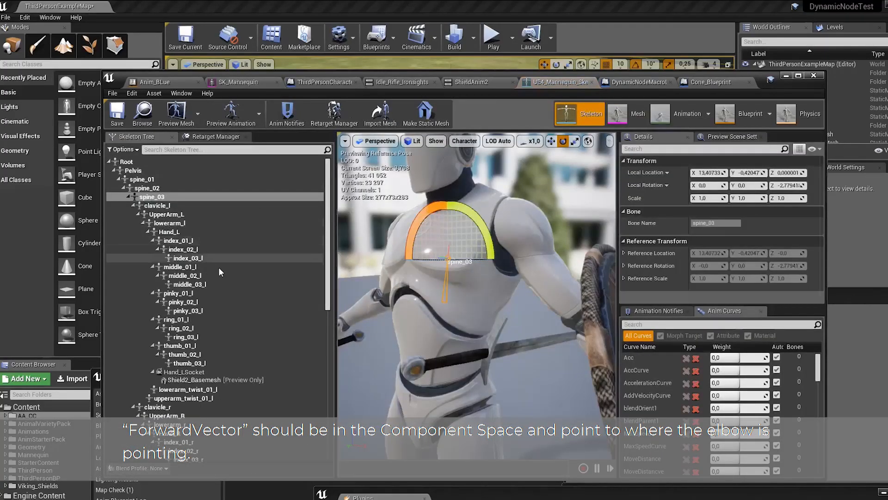
{"action": "left_click", "coordinate": [201, 232]}
{"action": "key", "text": "f"}
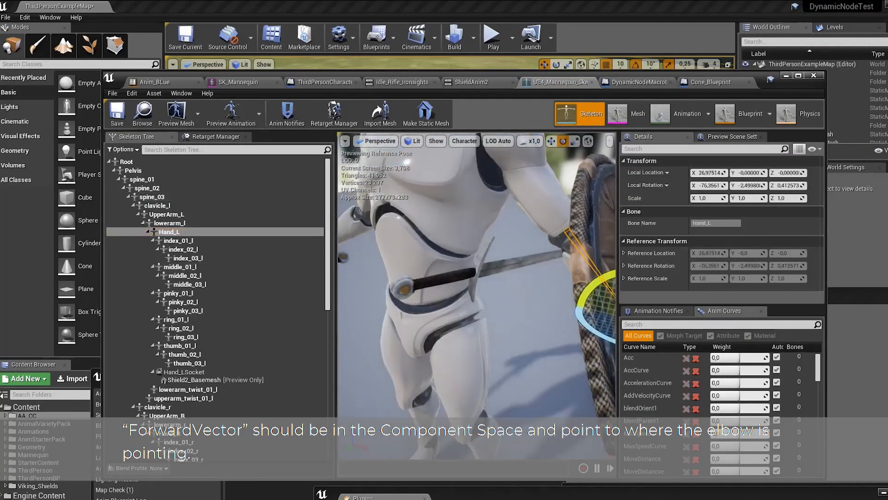
{"action": "right_click_drag", "start_coordinate": [477, 296], "coordinate": [373, 461]}
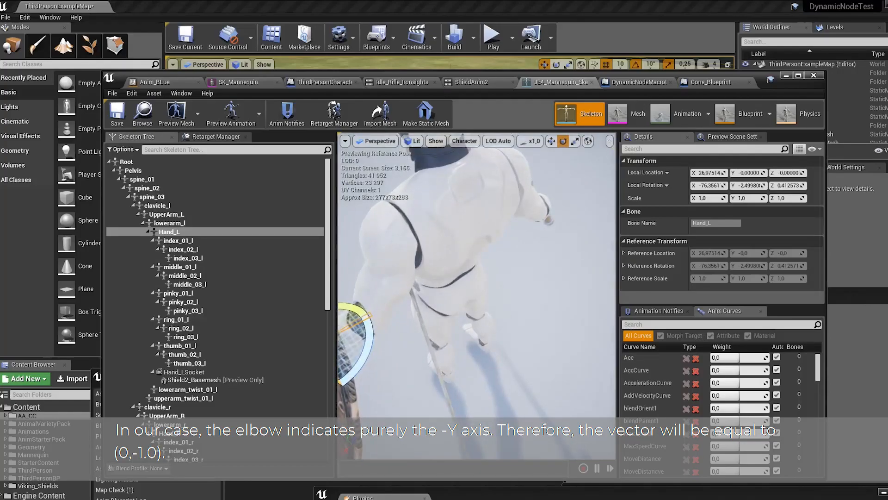
{"action": "right_click_drag", "start_coordinate": [401, 391], "coordinate": [428, 351]}
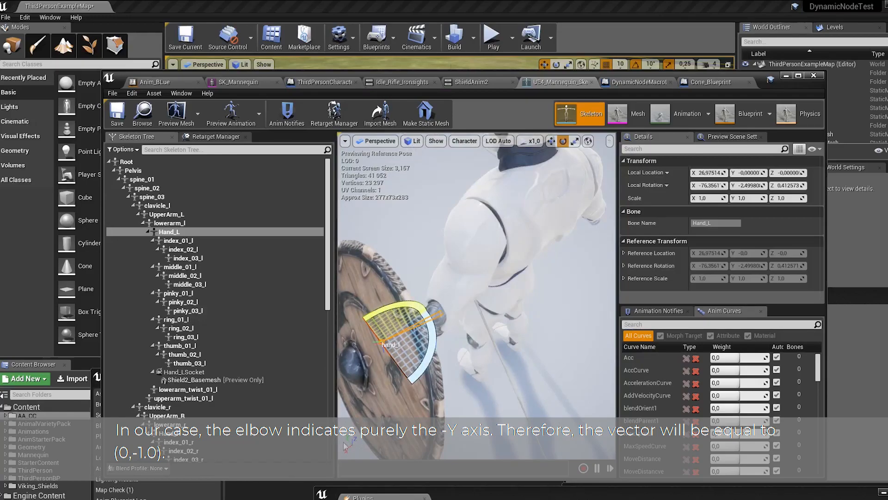
{"action": "right_click_drag", "start_coordinate": [428, 351], "coordinate": [454, 324]}
Step: Back in the ThirdPersonCharacter Event Graph, enable Draw Debug on the Make HandsIKData_DN node
{"action": "left_click", "coordinate": [314, 81]}
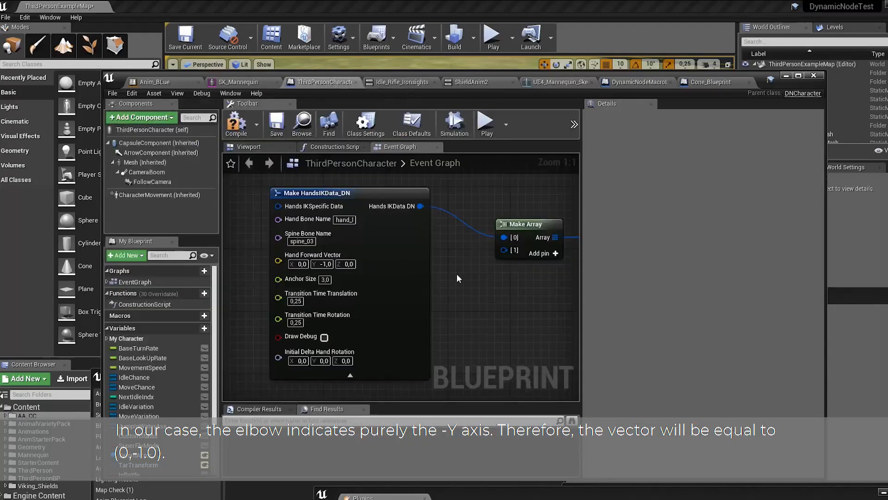
{"action": "right_click_drag", "start_coordinate": [453, 274], "coordinate": [480, 259]}
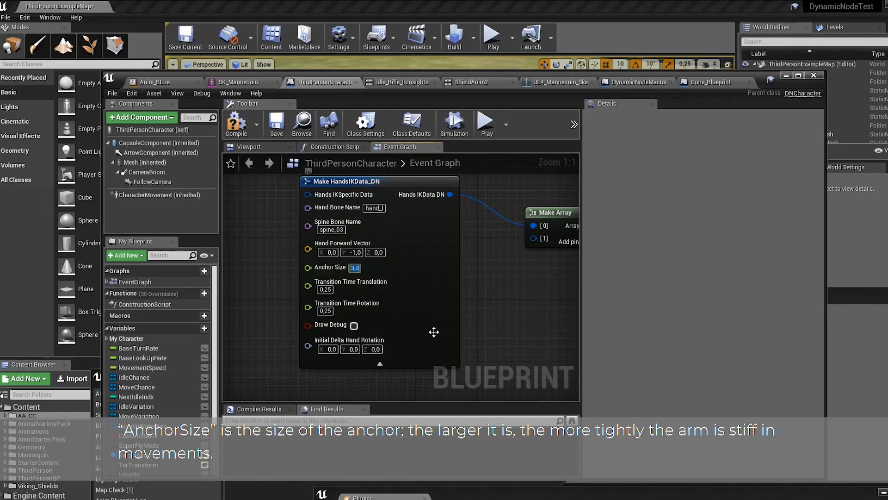
{"action": "left_click", "coordinate": [326, 289]}
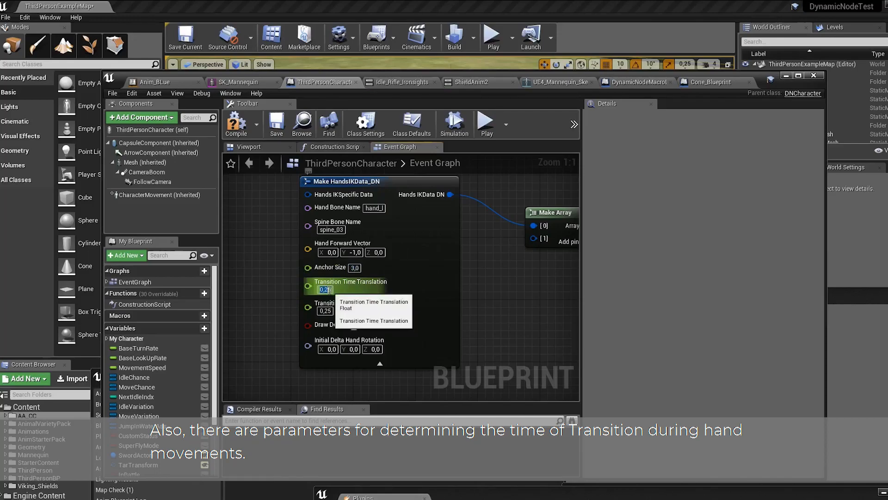
{"action": "left_click", "coordinate": [356, 325]}
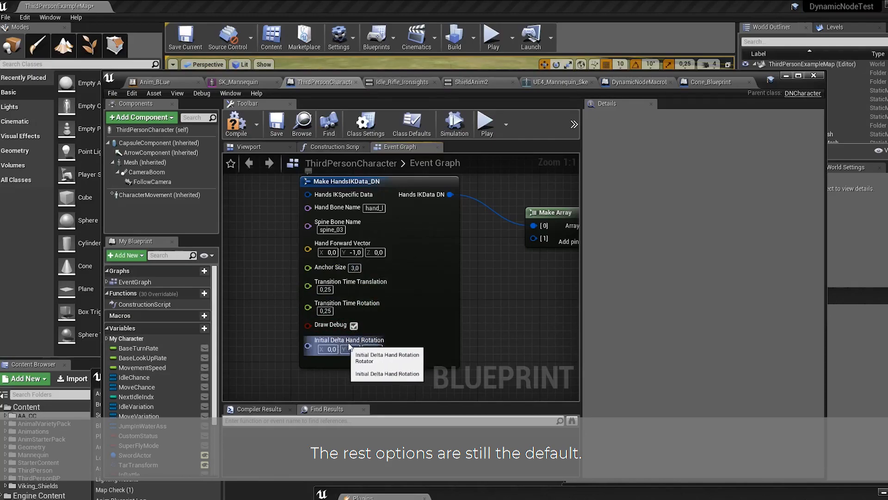
Step: Feed Hands IKSpecific Data from a new, fully expanded Make HandsIKSpecificData_DN node and set the Y component of Body Forward Vector CS to 1.0
{"action": "right_click_drag", "start_coordinate": [295, 206], "coordinate": [404, 268]}
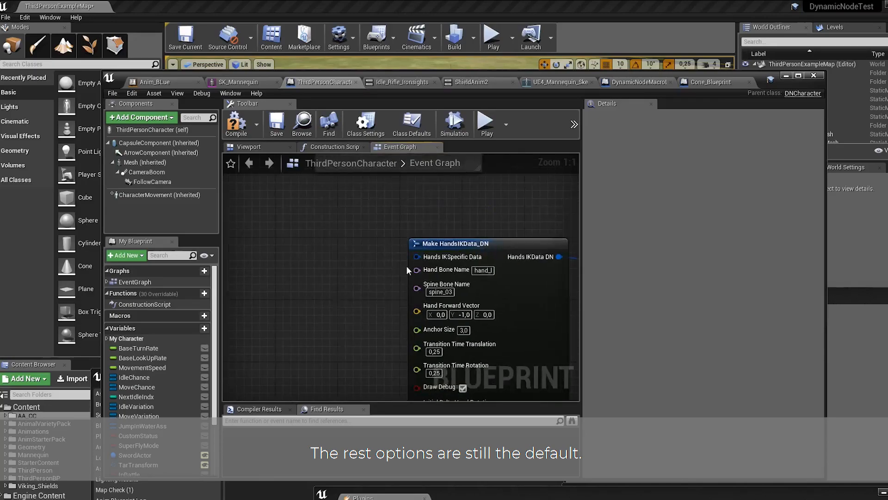
{"action": "left_click_drag", "start_coordinate": [416, 257], "coordinate": [337, 253]}
{"action": "left_click_drag", "start_coordinate": [293, 226], "coordinate": [293, 223]}
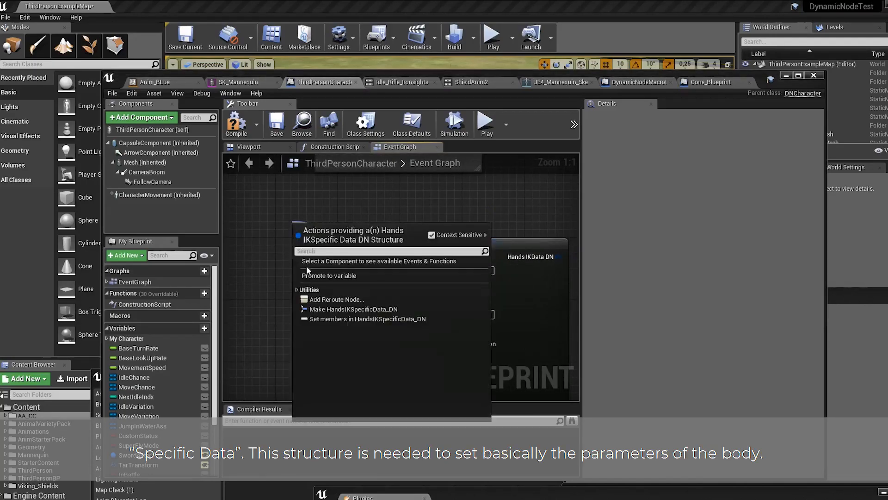
{"action": "left_click", "coordinate": [352, 310]}
{"action": "left_click_drag", "start_coordinate": [414, 232], "coordinate": [336, 239]}
{"action": "left_click", "coordinate": [361, 301]}
{"action": "right_click_drag", "start_coordinate": [396, 342], "coordinate": [377, 305]}
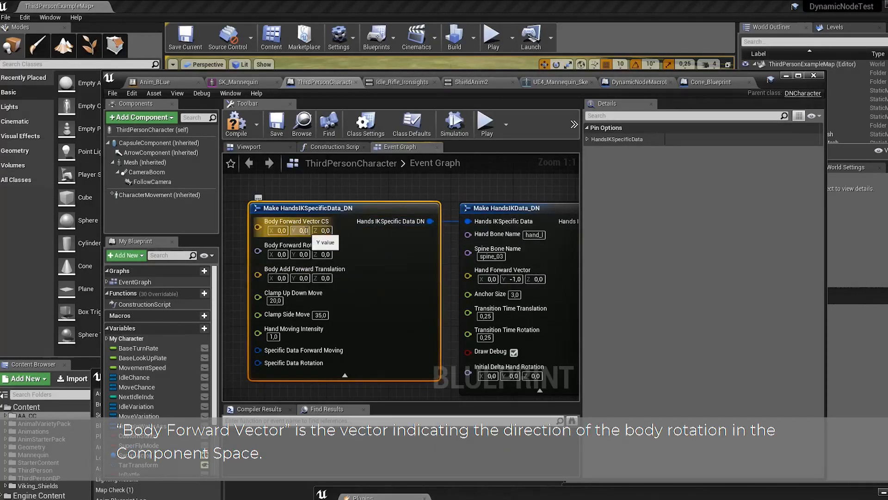
{"action": "key", "text": "Return"}
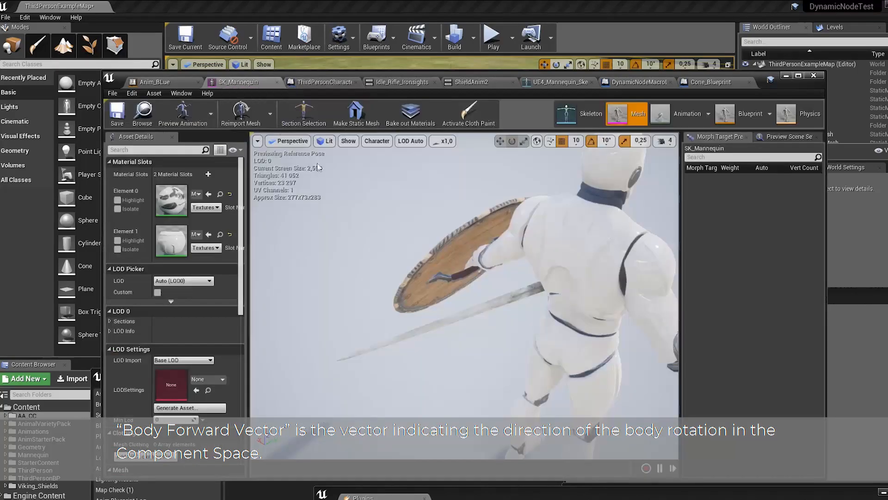
Step: Examine which way the body faces in the SK_Mannequin preview, and review the offset and clamp parameters of Make HandsIKSpecificData_DN
{"action": "left_click_drag", "start_coordinate": [417, 248], "coordinate": [418, 232]}
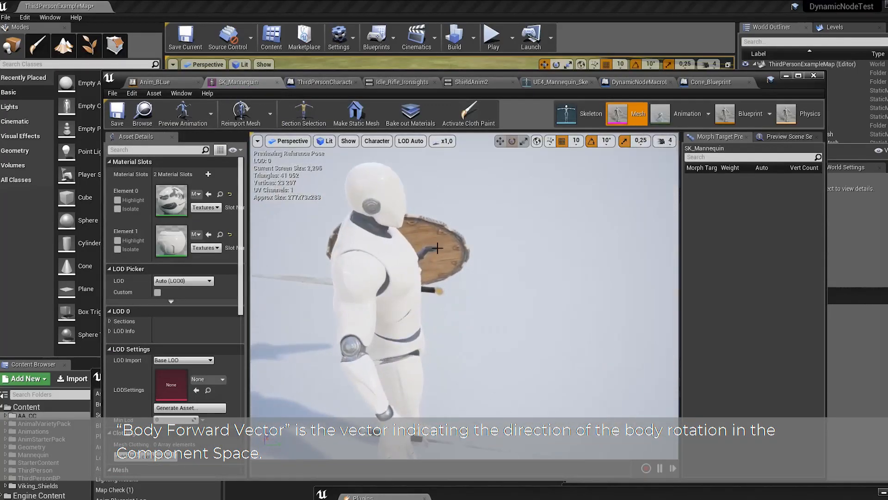
{"action": "left_click_drag", "start_coordinate": [396, 292], "coordinate": [396, 264]}
{"action": "right_click_drag", "start_coordinate": [397, 292], "coordinate": [358, 351]}
{"action": "right_click_drag", "start_coordinate": [422, 328], "coordinate": [422, 296]}
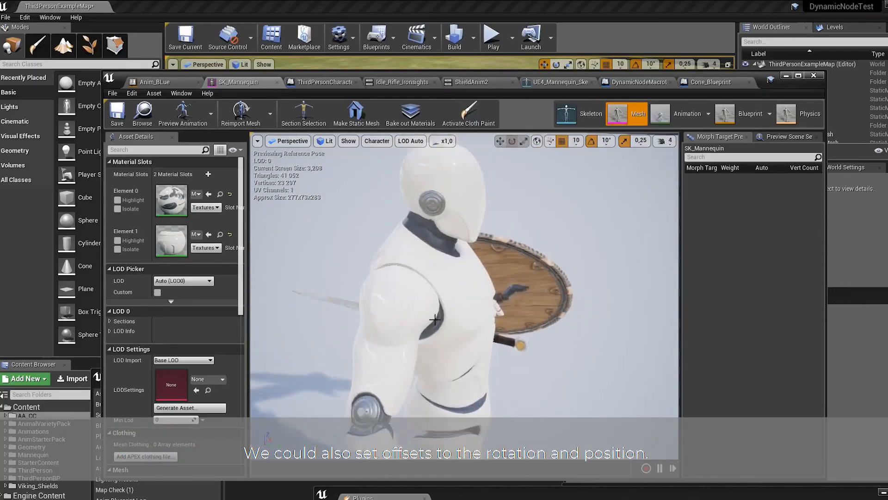
{"action": "left_click", "coordinate": [325, 82]}
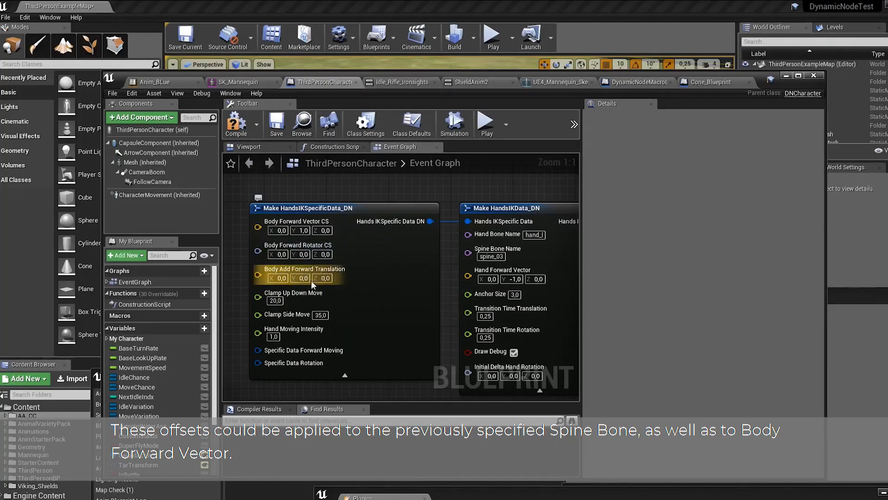
{"action": "right_click_drag", "start_coordinate": [388, 348], "coordinate": [419, 351]}
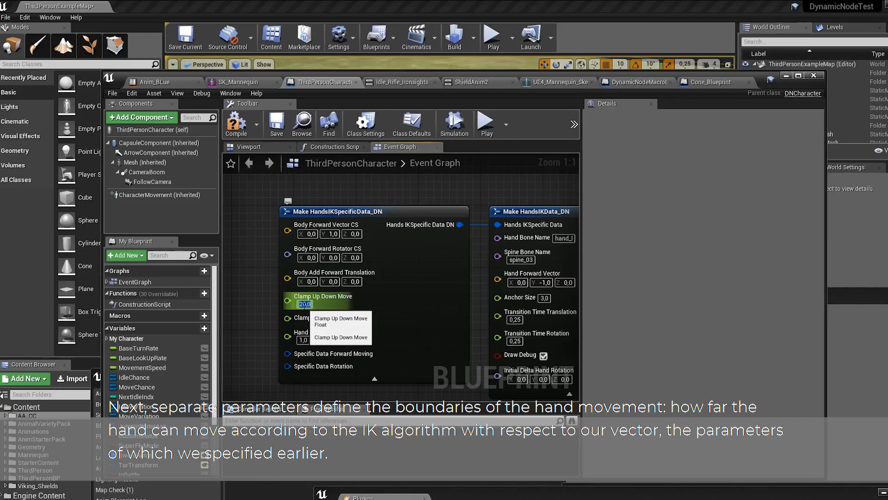
{"action": "left_click", "coordinate": [350, 318]}
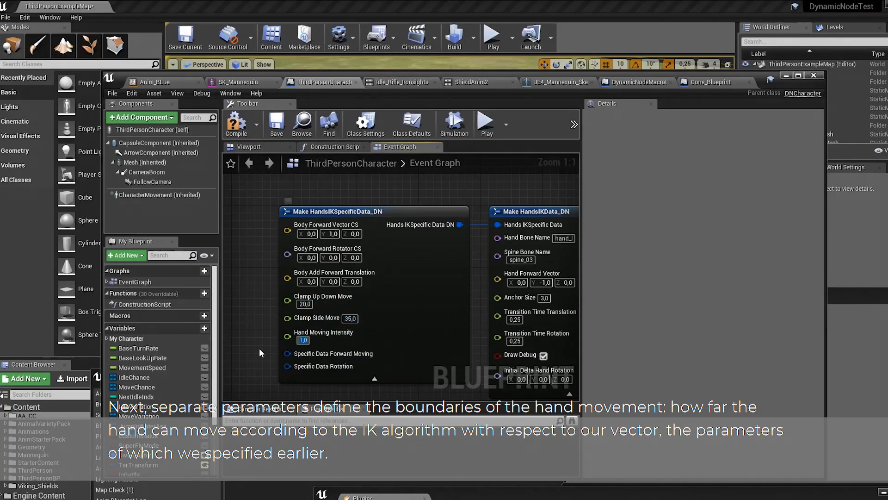
Step: Feed Specific Data Forward Moving from a new Make HandsIKForwardMoving_DN node, place it beside Make HandsIKSpecificData_DN and expand all its inputs
{"action": "right_click_drag", "start_coordinate": [277, 358], "coordinate": [363, 304]}
{"action": "left_click_drag", "start_coordinate": [372, 300], "coordinate": [267, 237]}
{"action": "left_click", "coordinate": [311, 330]}
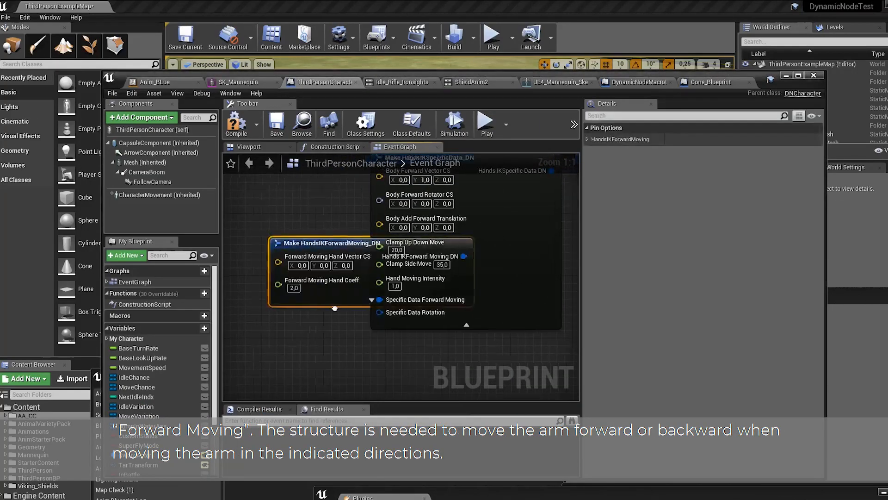
{"action": "right_click_drag", "start_coordinate": [326, 235], "coordinate": [431, 246]}
{"action": "left_click_drag", "start_coordinate": [430, 251], "coordinate": [282, 189]}
{"action": "left_click", "coordinate": [323, 251]}
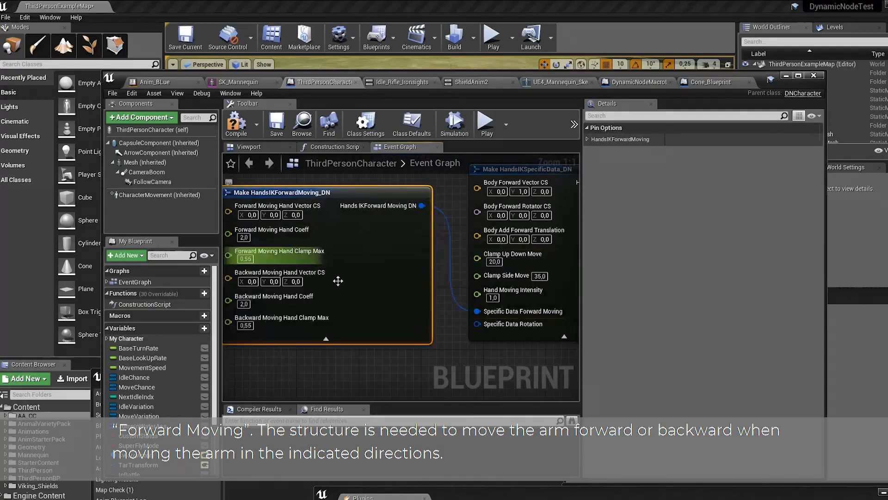
Step: In Make HandsIKForwardMoving_DN, set the X component of Forward Moving Hand Vector CS to -1.0 and of Backward Moving Hand Vector CS to 1.0
{"action": "right_click_drag", "start_coordinate": [351, 306], "coordinate": [399, 310]}
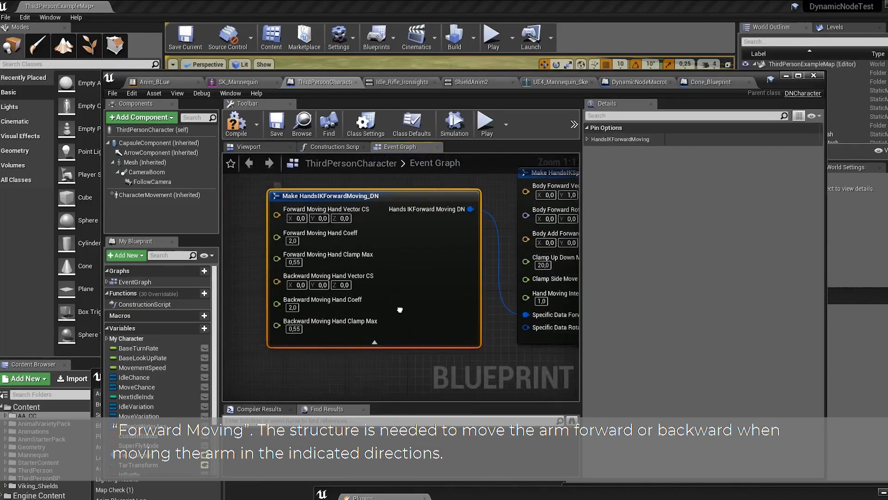
{"action": "right_click_drag", "start_coordinate": [399, 310], "coordinate": [401, 324]}
{"action": "left_click_drag", "start_coordinate": [375, 212], "coordinate": [352, 196]}
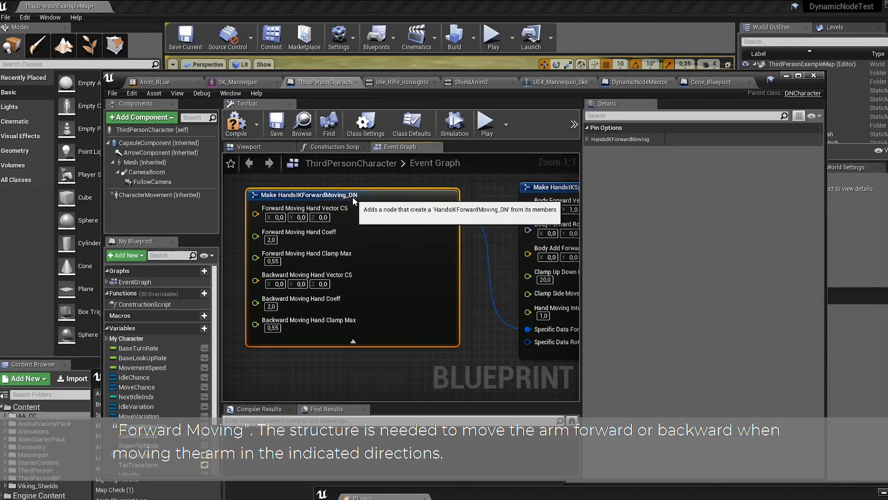
{"action": "type", "text": "-1"}
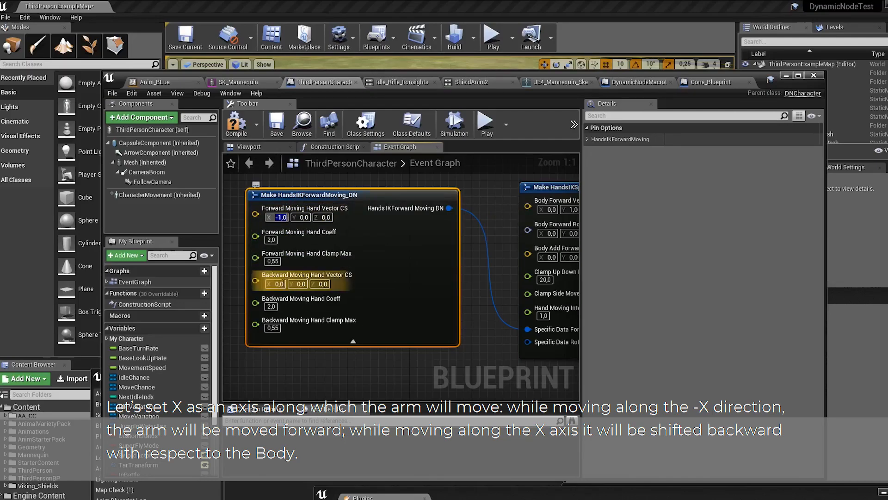
{"action": "key", "text": "Return"}
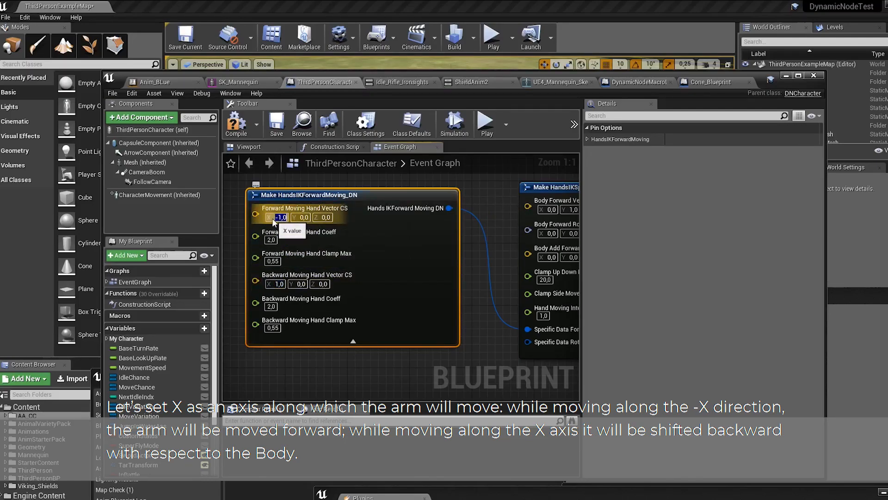
Step: Compare the forward and backward moving hand vectors with the X axis directions on the SK_Mannequin preview
{"action": "left_click", "coordinate": [249, 85]}
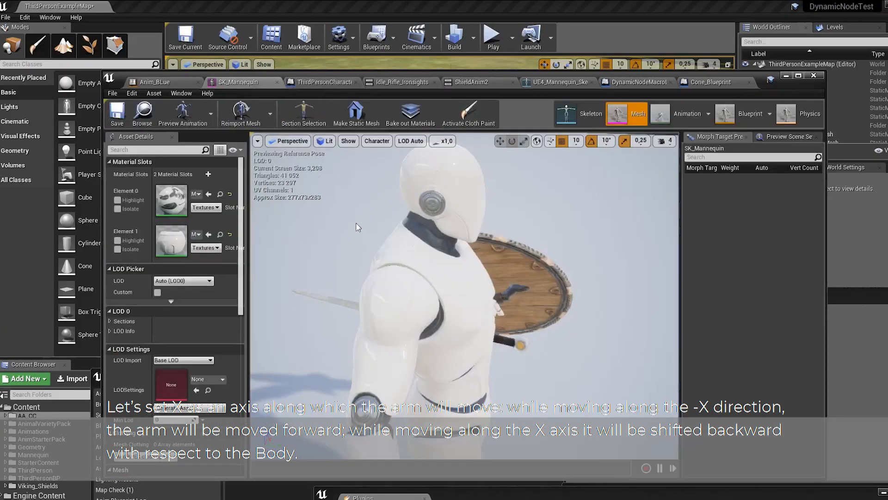
{"action": "right_click_drag", "start_coordinate": [464, 296], "coordinate": [527, 231]}
{"action": "right_click_drag", "start_coordinate": [318, 259], "coordinate": [382, 330]}
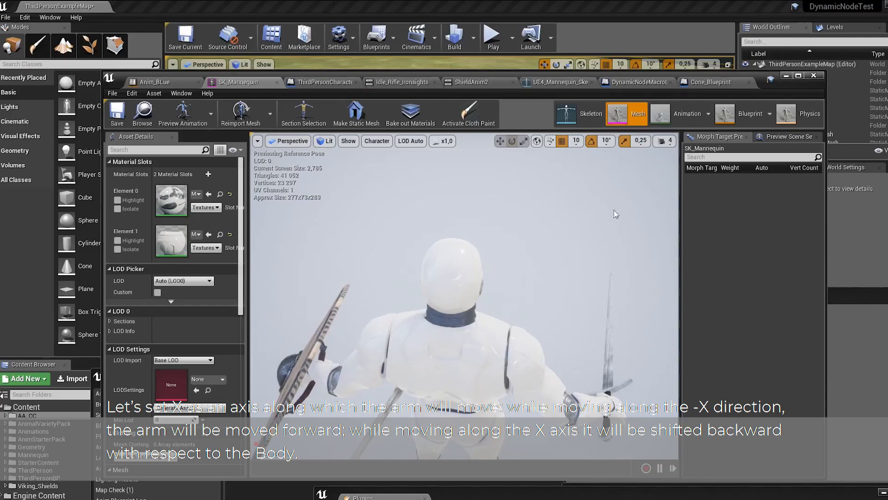
{"action": "left_click", "coordinate": [327, 81]}
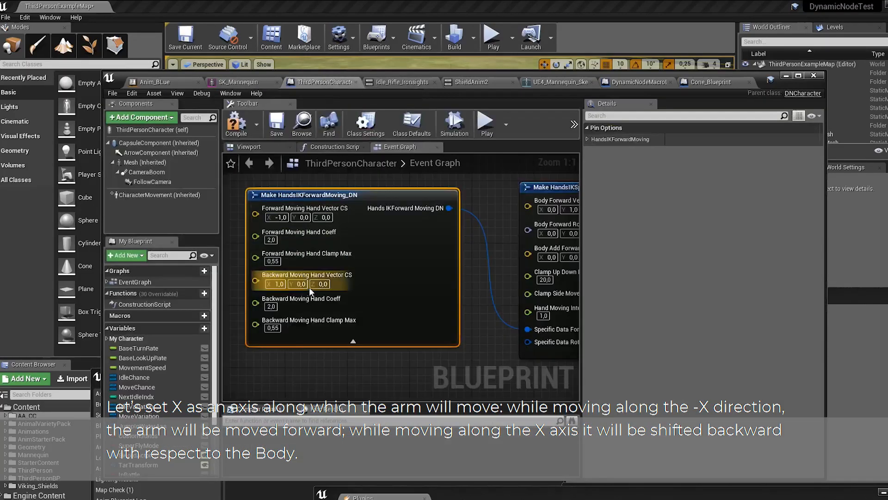
{"action": "left_click", "coordinate": [285, 286]}
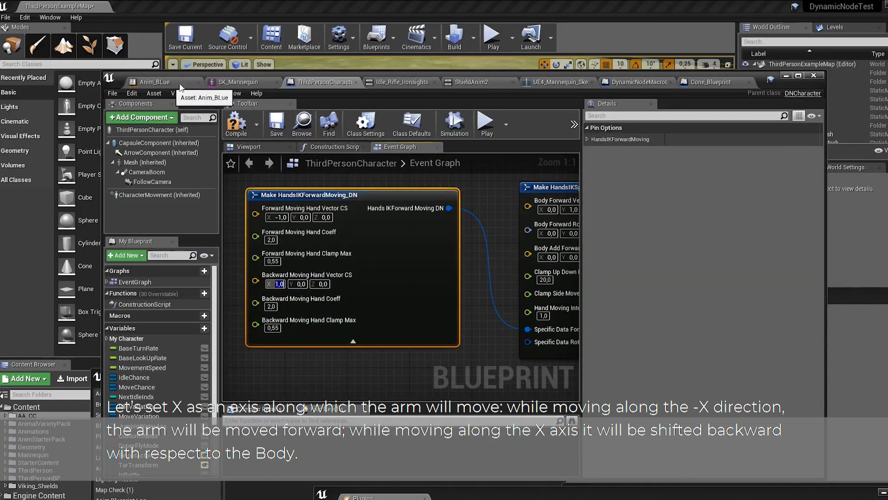
{"action": "left_click", "coordinate": [241, 82]}
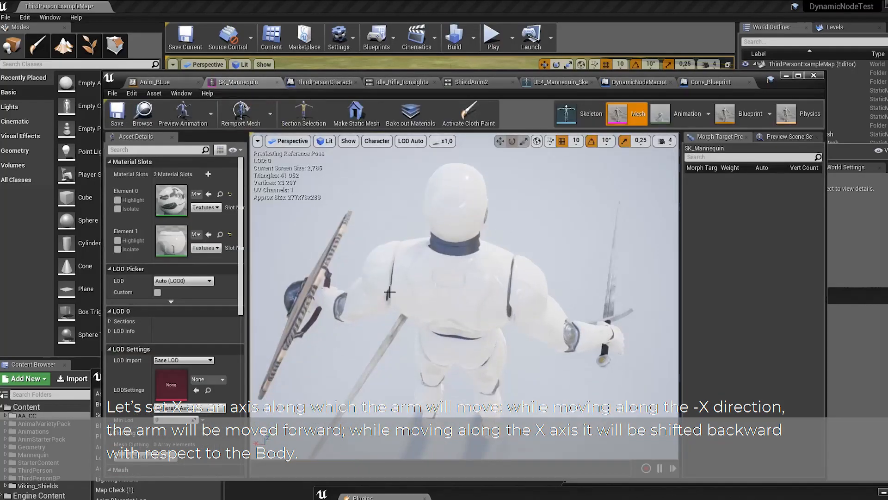
{"action": "left_click", "coordinate": [324, 81]}
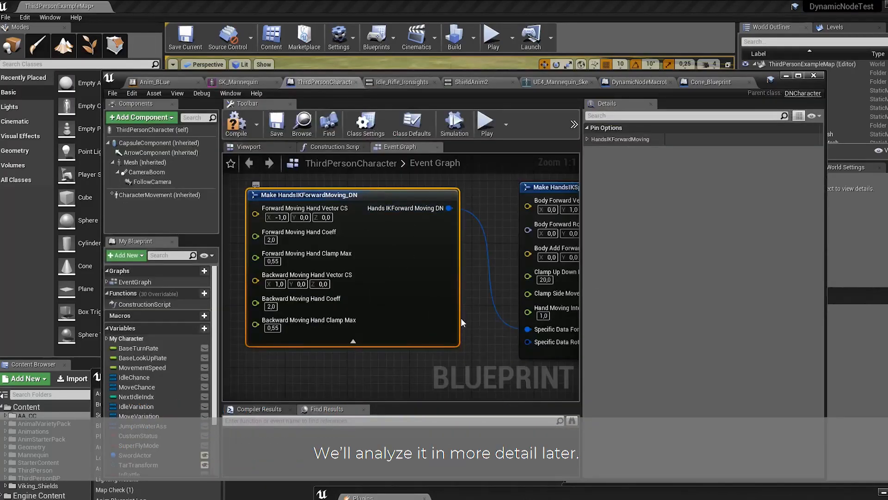
Step: Feed Specific Data Rotation from a new Make HandsIKOrientation_DN node, place it below Make HandsIKForwardMoving_DN and expand all its inputs
{"action": "right_click_drag", "start_coordinate": [536, 349], "coordinate": [486, 280]}
{"action": "left_click_drag", "start_coordinate": [481, 267], "coordinate": [462, 286]}
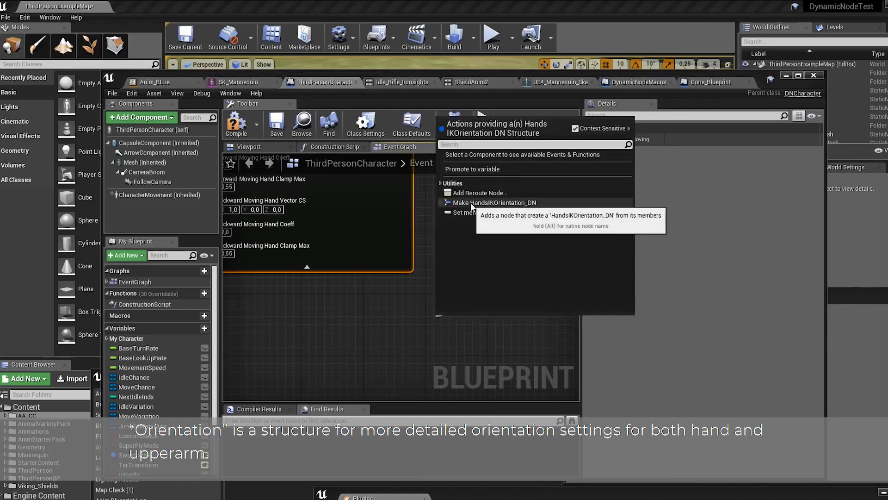
{"action": "left_click", "coordinate": [490, 203]}
{"action": "left_click_drag", "start_coordinate": [501, 325], "coordinate": [285, 287]}
{"action": "right_click_drag", "start_coordinate": [418, 328], "coordinate": [458, 278]}
{"action": "left_click", "coordinate": [346, 284]}
{"action": "right_click_drag", "start_coordinate": [471, 346], "coordinate": [465, 313]}
Step: Align the Make HandsIKOrientation_DN node and set the X component of its Solve Upperarm Rotation Axis CS to 1.0
{"action": "right_click_drag", "start_coordinate": [504, 246], "coordinate": [528, 272]}
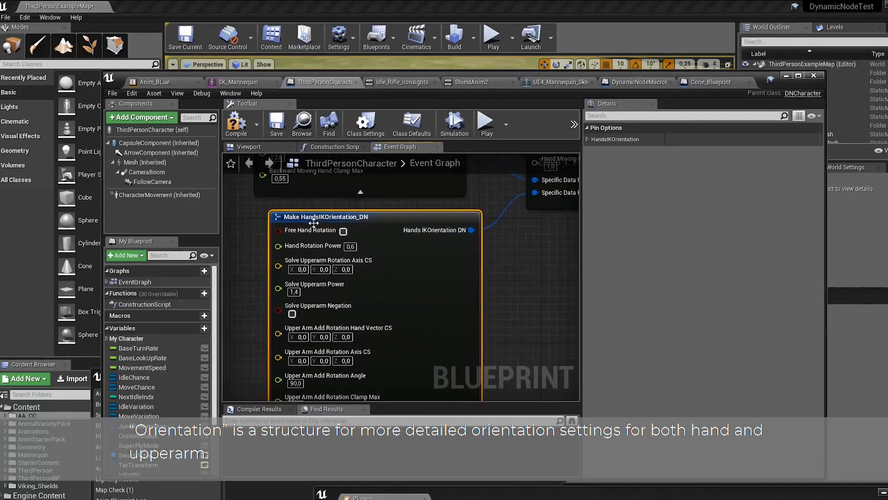
{"action": "mouse_move", "coordinate": [377, 256]}
{"action": "left_mouse_down"}
{"action": "mouse_move", "coordinate": [339, 248]}
{"action": "mouse_move", "coordinate": [362, 256]}
{"action": "left_mouse_up"}
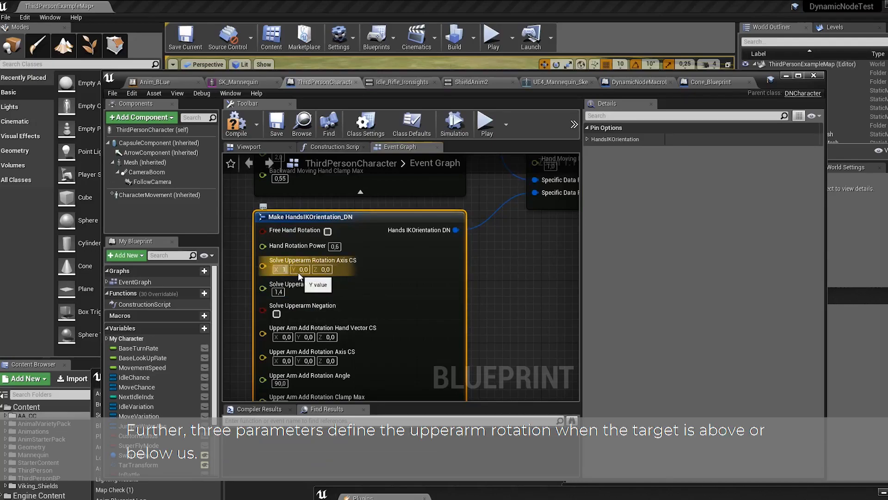
{"action": "left_click", "coordinate": [283, 269]}
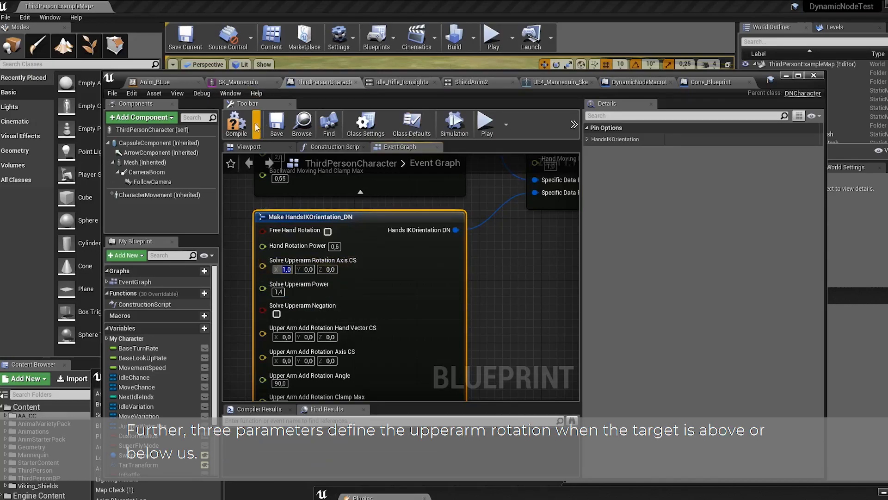
Step: Check the shield arm on the SK_Mannequin preview and set the X component of Upper Arm Add Rotation Hand Vector CS to -1.0
{"action": "left_click", "coordinate": [249, 85]}
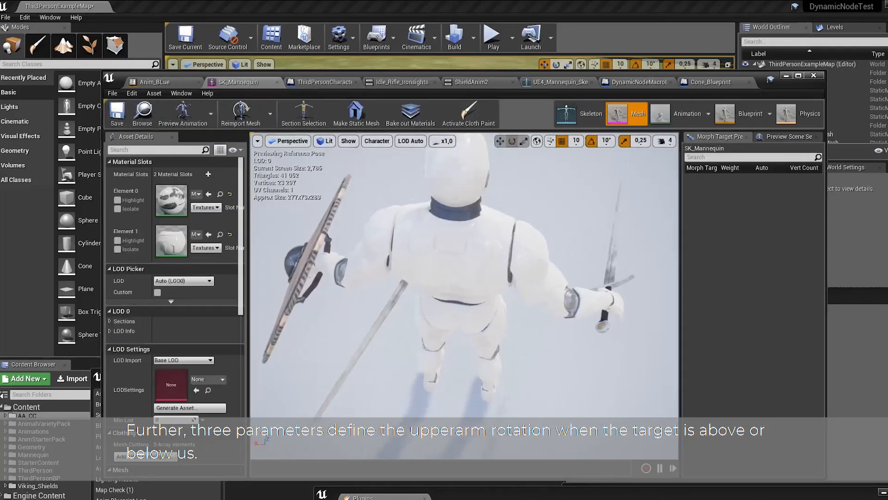
{"action": "middle_click_drag", "start_coordinate": [323, 362], "coordinate": [322, 290]}
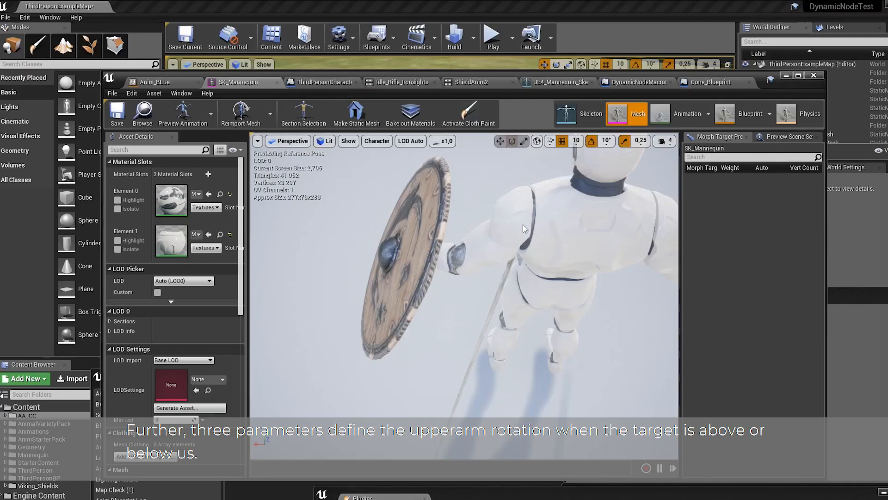
{"action": "left_click", "coordinate": [298, 83]}
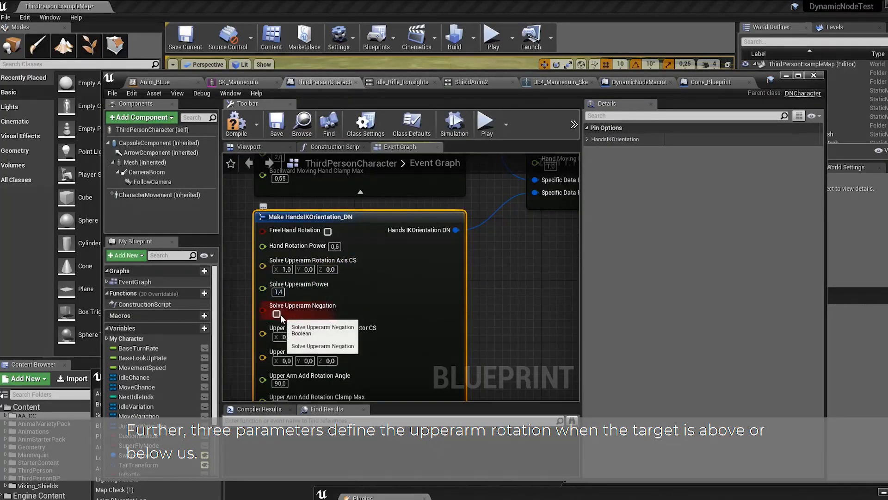
{"action": "right_click_drag", "start_coordinate": [489, 317], "coordinate": [489, 258]}
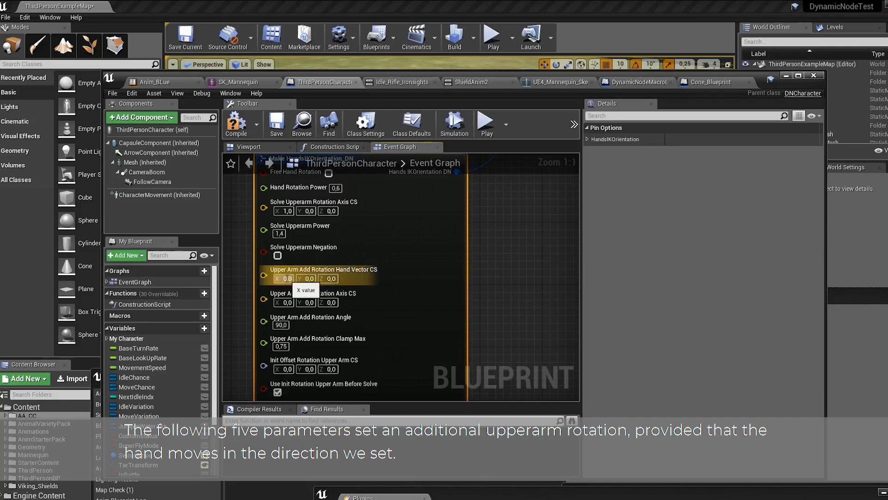
{"action": "right_click_drag", "start_coordinate": [458, 224], "coordinate": [440, 397]}
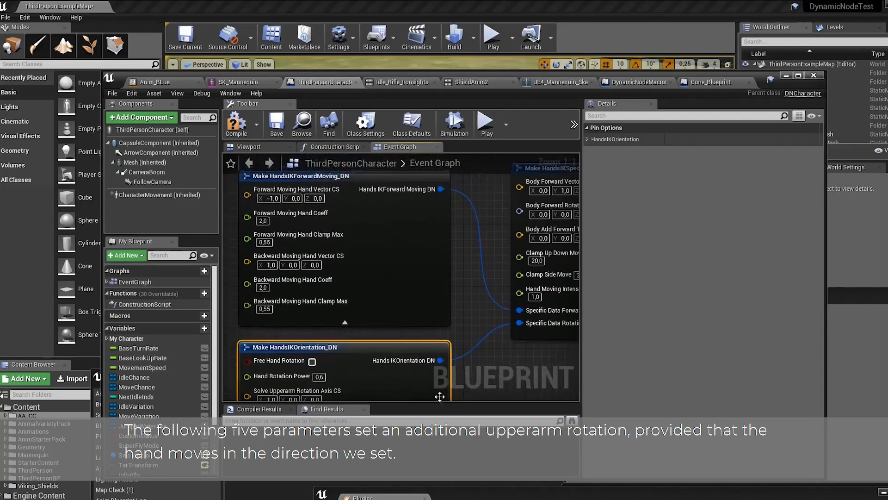
{"action": "right_click_drag", "start_coordinate": [370, 397], "coordinate": [302, 284]}
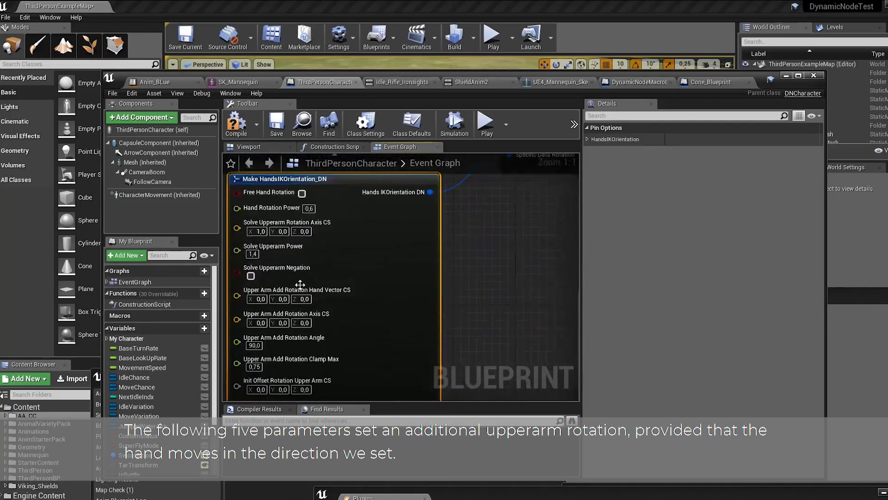
{"action": "right_click_drag", "start_coordinate": [311, 322], "coordinate": [311, 273]}
{"action": "type", "text": "-1"}
{"action": "key", "text": "Return"}
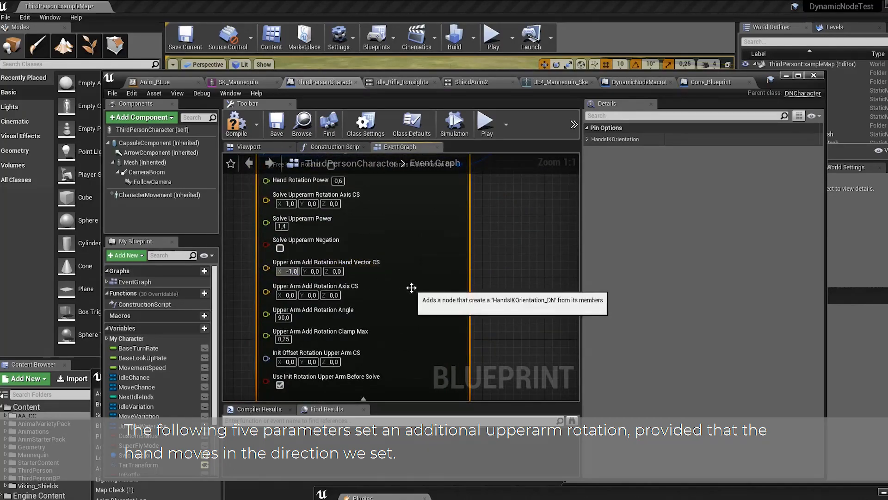
Step: Review the additional upper arm rotation axis, angle, clamp and initial offset inputs of the Make HandsIKOrientation_DN node
{"action": "left_click", "coordinate": [291, 271]}
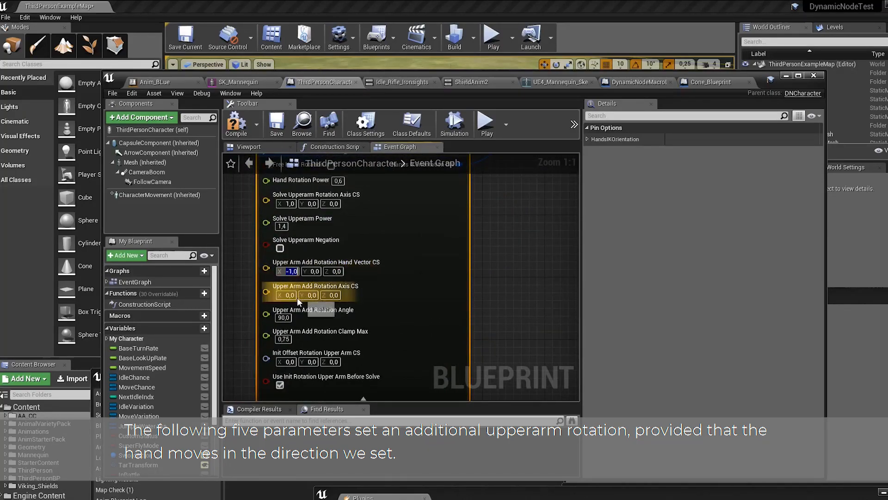
{"action": "left_click", "coordinate": [284, 317]}
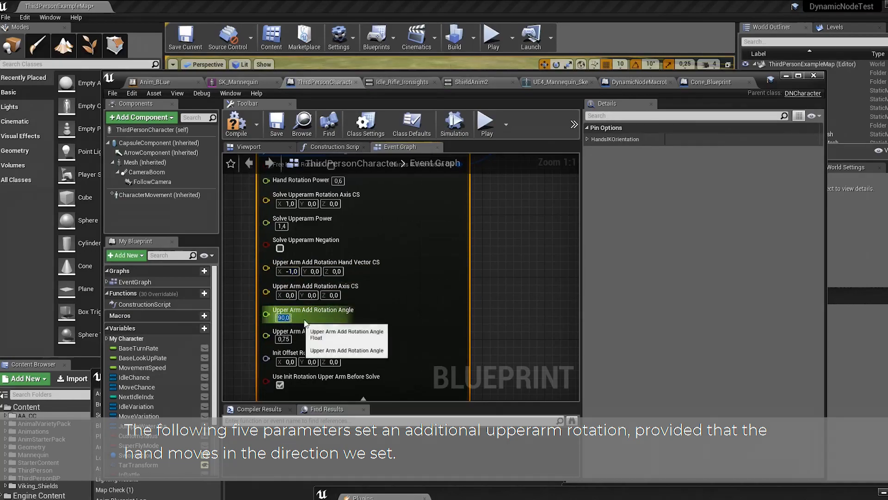
{"action": "right_click_drag", "start_coordinate": [481, 343], "coordinate": [485, 325]}
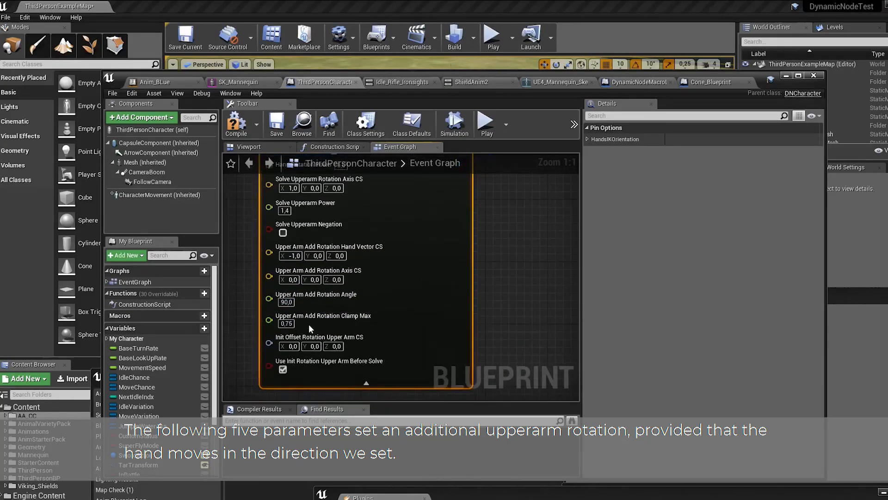
{"action": "left_click", "coordinate": [287, 323]}
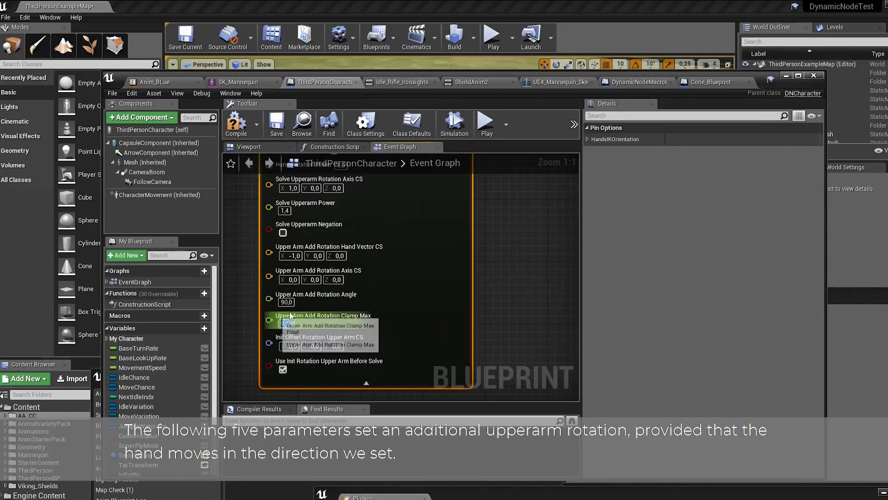
{"action": "left_click", "coordinate": [330, 347]}
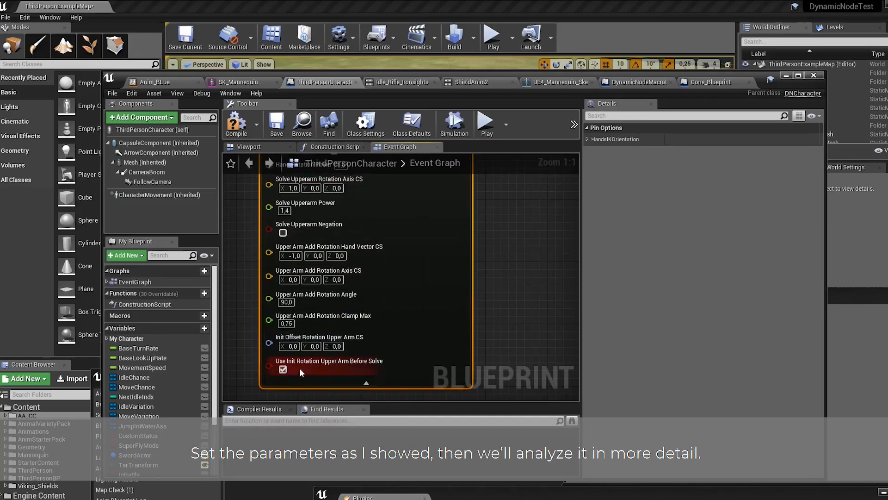
Step: Add a DN_CaliHandVector node in the empty graph area beside the Num key events
{"action": "scroll", "coordinate": [530, 296], "scroll_direction": "down", "scroll_amount": 3}
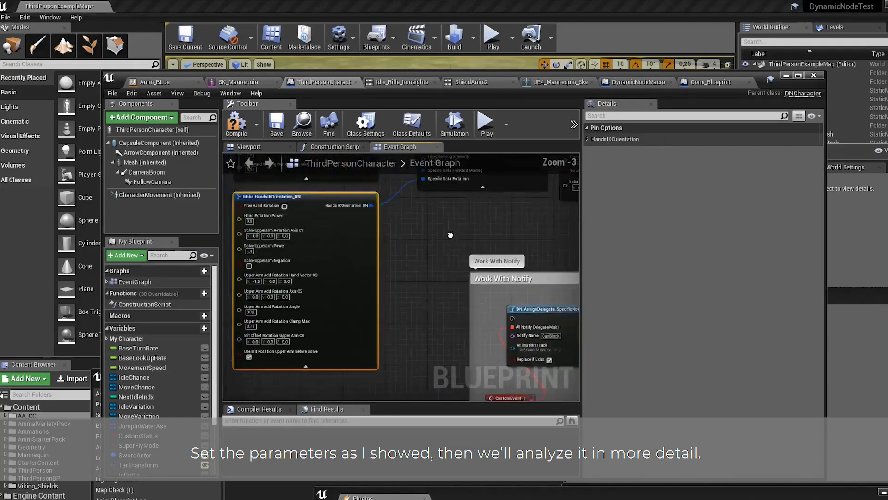
{"action": "right_click_drag", "start_coordinate": [529, 264], "coordinate": [422, 314]}
{"action": "right_click_drag", "start_coordinate": [533, 283], "coordinate": [340, 218]}
{"action": "right_click_drag", "start_coordinate": [505, 253], "coordinate": [419, 287]}
{"action": "scroll", "coordinate": [414, 234], "scroll_direction": "down", "scroll_amount": 2}
{"action": "right_click_drag", "start_coordinate": [455, 206], "coordinate": [416, 259]}
{"action": "scroll", "coordinate": [373, 278], "scroll_direction": "down", "scroll_amount": 3}
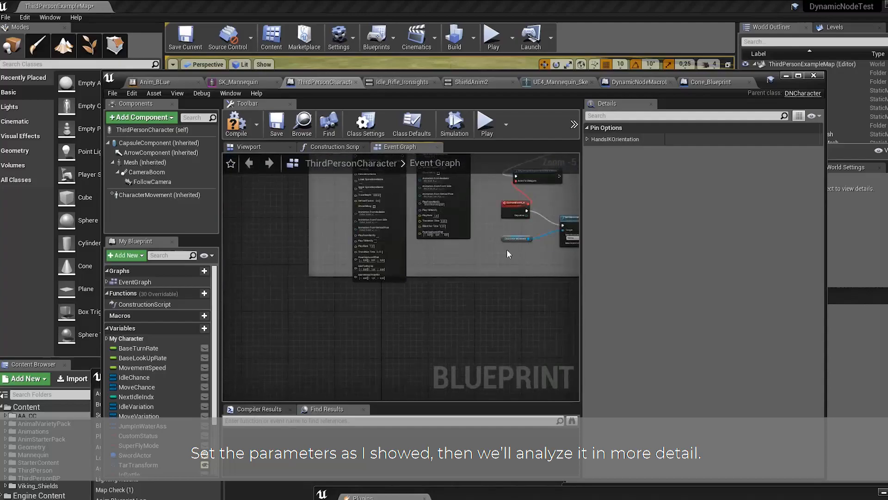
{"action": "scroll", "coordinate": [371, 278], "scroll_direction": "down", "scroll_amount": 3}
{"action": "right_click_drag", "start_coordinate": [473, 308], "coordinate": [223, 222]}
{"action": "mouse_move", "coordinate": [410, 270]}
{"action": "right_mouse_down"}
{"action": "mouse_move", "coordinate": [386, 258]}
{"action": "mouse_move", "coordinate": [578, 306]}
{"action": "mouse_move", "coordinate": [404, 260]}
{"action": "right_mouse_up"}
{"action": "scroll", "coordinate": [363, 251], "scroll_direction": "up", "scroll_amount": 5}
{"action": "scroll", "coordinate": [363, 251], "scroll_direction": "up", "scroll_amount": 4}
{"action": "right_click_drag", "start_coordinate": [436, 287], "coordinate": [440, 254]}
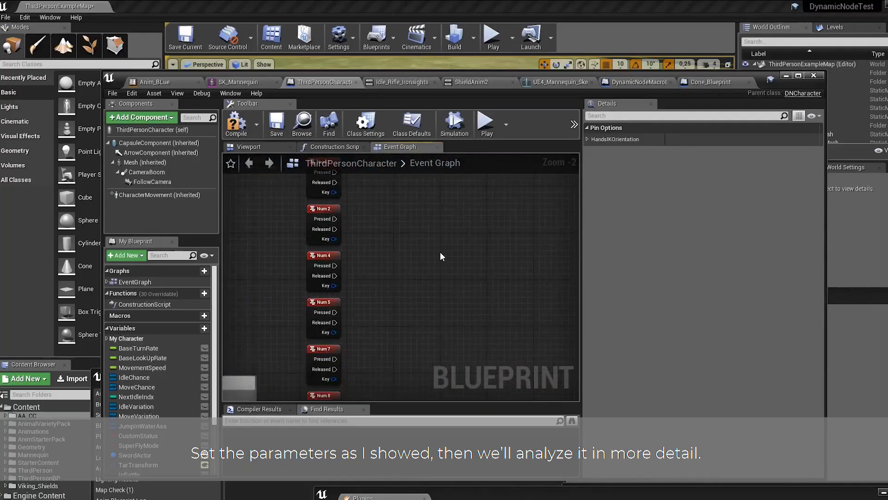
{"action": "right_click", "coordinate": [440, 252]}
{"action": "type", "text": "ca"}
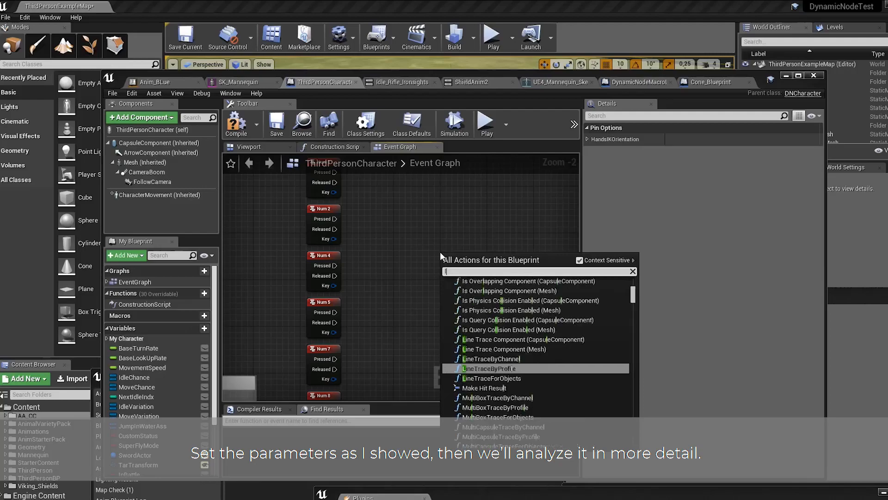
{"action": "type", "text": "libra"}
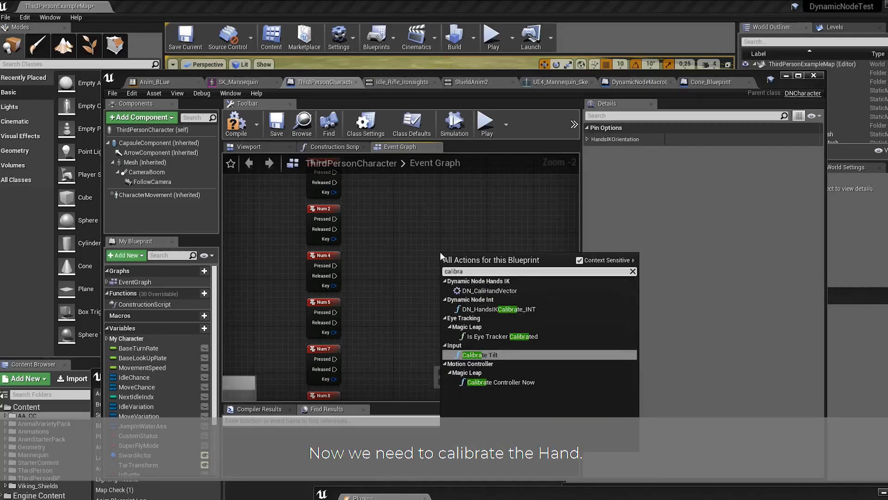
{"action": "left_click", "coordinate": [503, 290]}
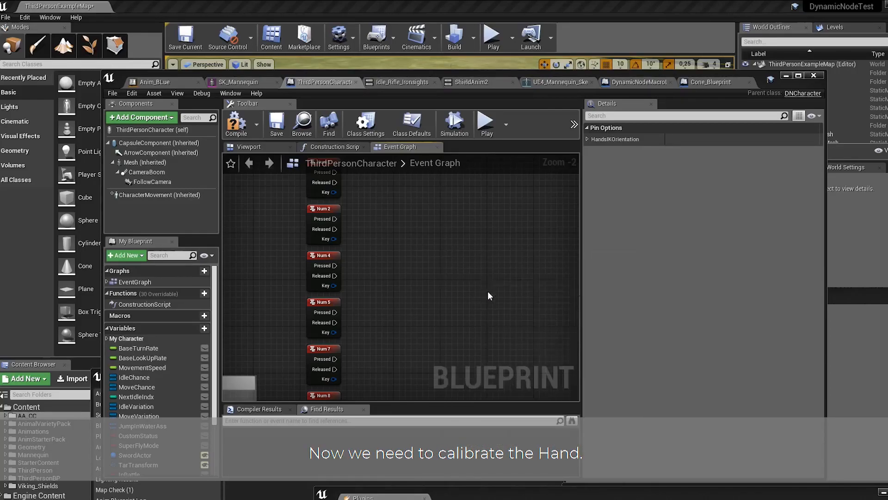
{"action": "left_click_drag", "start_coordinate": [476, 259], "coordinate": [470, 240]}
Step: Connect the Pressed outputs of Num 1, 2, 4, 5, 7 and 8 to DN_CaliHandVector's Pitch+, Pitch-, Yaw+, Yaw-, Roll+ and Roll- inputs
{"action": "right_click_drag", "start_coordinate": [434, 187], "coordinate": [428, 232]}
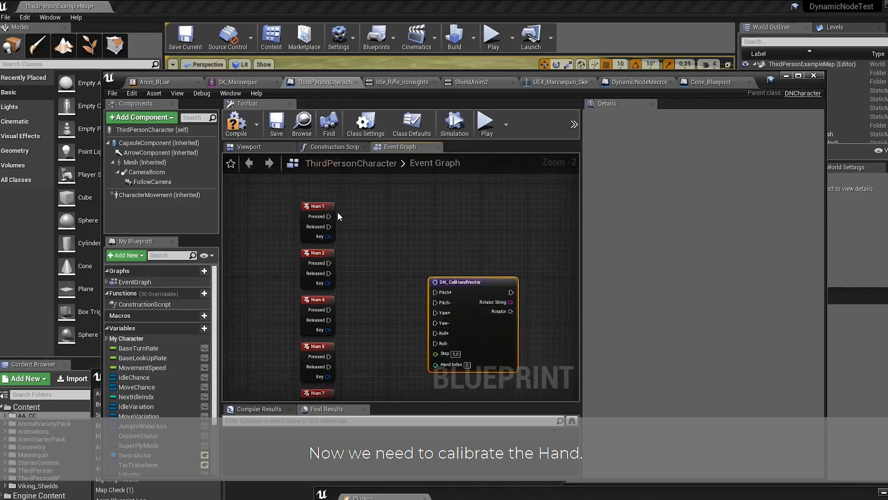
{"action": "left_click_drag", "start_coordinate": [329, 216], "coordinate": [435, 296]}
{"action": "left_click_drag", "start_coordinate": [329, 263], "coordinate": [443, 306]}
{"action": "right_click_drag", "start_coordinate": [410, 316], "coordinate": [362, 272]}
{"action": "left_click_drag", "start_coordinate": [280, 265], "coordinate": [386, 268]}
{"action": "left_click_drag", "start_coordinate": [280, 312], "coordinate": [387, 279]}
{"action": "right_click_drag", "start_coordinate": [303, 345], "coordinate": [309, 310]}
{"action": "left_click_drag", "start_coordinate": [384, 261], "coordinate": [394, 253]}
{"action": "left_click_drag", "start_coordinate": [288, 370], "coordinate": [393, 264]}
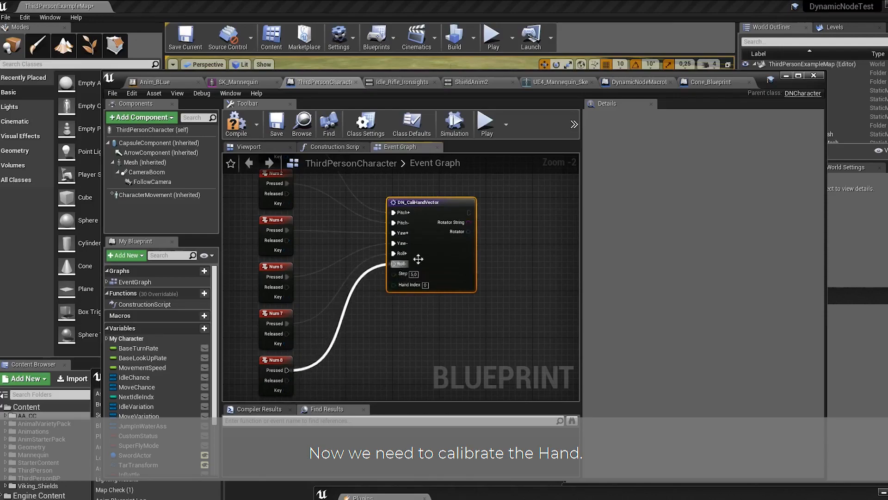
Step: Remove the unused element pin [1] from the Make Array node that receives the hand_l IK data
{"action": "scroll", "coordinate": [391, 252], "scroll_direction": "up", "scroll_amount": 2}
{"action": "right_click_drag", "start_coordinate": [363, 269], "coordinate": [350, 297]}
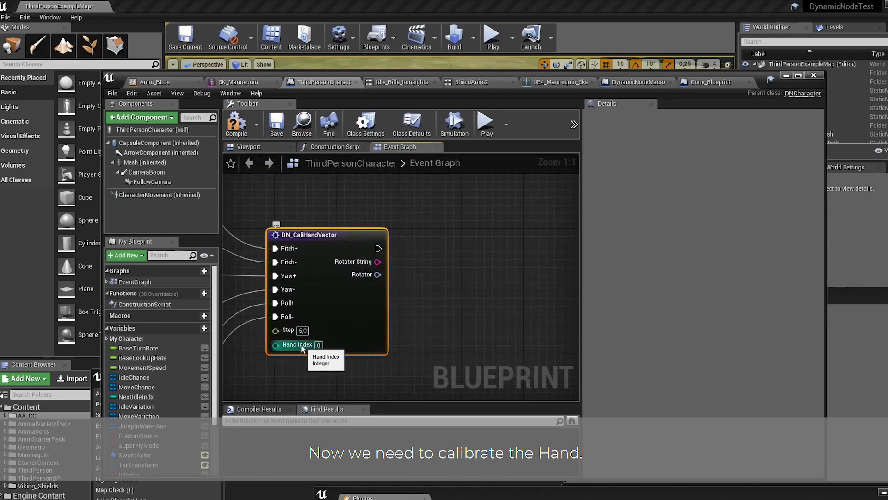
{"action": "right_click_drag", "start_coordinate": [322, 216], "coordinate": [420, 256]}
{"action": "scroll", "coordinate": [421, 256], "scroll_direction": "down", "scroll_amount": 10}
{"action": "right_click_drag", "start_coordinate": [331, 231], "coordinate": [397, 249]}
{"action": "right_click_drag", "start_coordinate": [241, 189], "coordinate": [434, 260]}
{"action": "right_click_drag", "start_coordinate": [240, 249], "coordinate": [487, 295]}
{"action": "scroll", "coordinate": [430, 287], "scroll_direction": "up", "scroll_amount": 10}
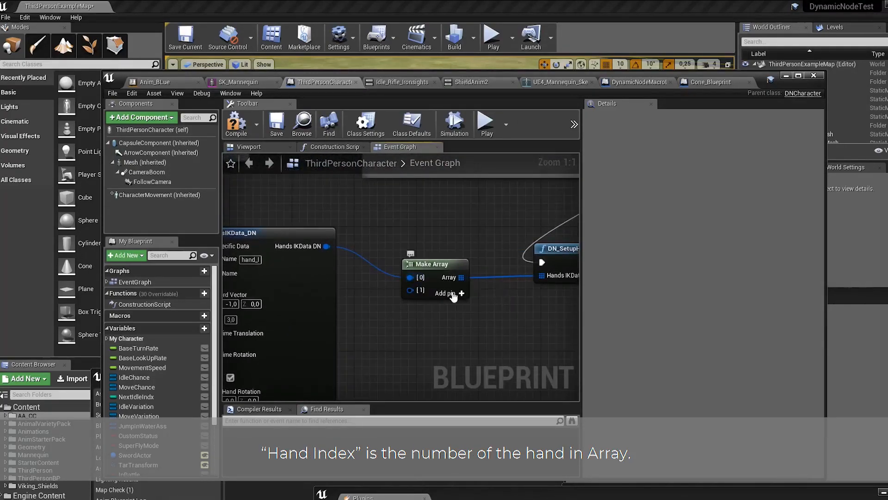
{"action": "right_click", "coordinate": [419, 290]}
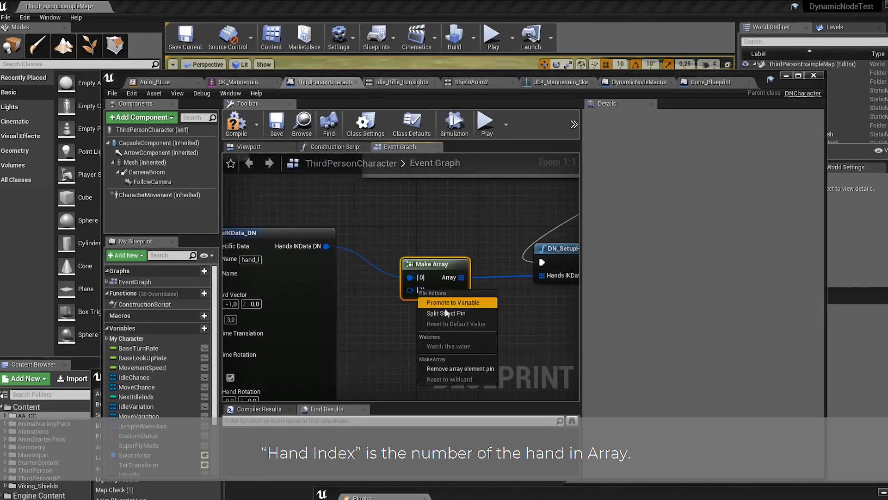
{"action": "left_click", "coordinate": [448, 368]}
Step: Print DN_CaliHandVector's Rotator String through a new Print String node on its execution output, and compile and save the blueprint
{"action": "scroll", "coordinate": [377, 292], "scroll_direction": "down", "scroll_amount": 7}
{"action": "scroll", "coordinate": [377, 292], "scroll_direction": "down", "scroll_amount": 5}
{"action": "right_click_drag", "start_coordinate": [448, 292], "coordinate": [224, 176]}
{"action": "right_click_drag", "start_coordinate": [482, 279], "coordinate": [327, 270]}
{"action": "left_click", "coordinate": [371, 252]}
{"action": "scroll", "coordinate": [380, 282], "scroll_direction": "up", "scroll_amount": 13}
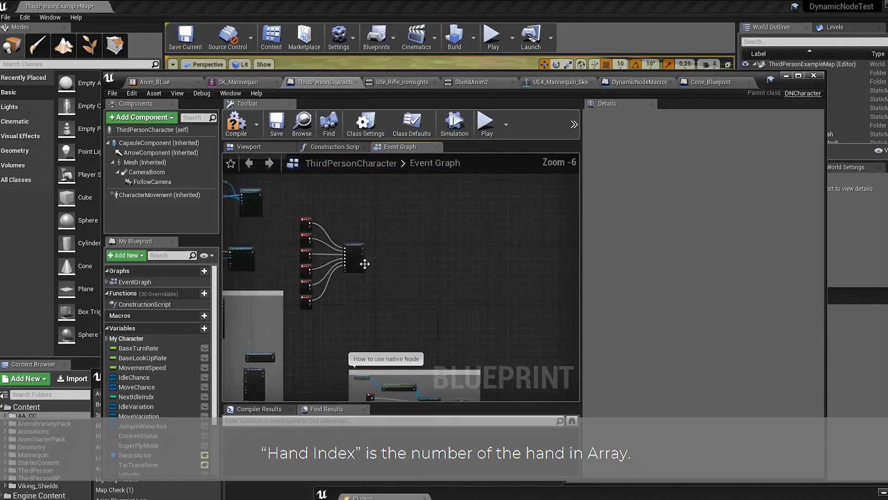
{"action": "left_click_drag", "start_coordinate": [375, 254], "coordinate": [437, 257]}
{"action": "type", "text": "prints"}
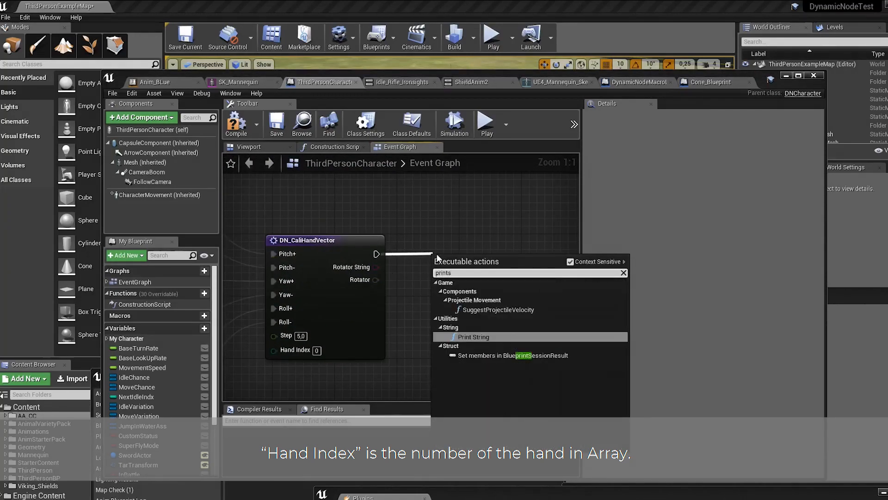
{"action": "key", "text": "Return"}
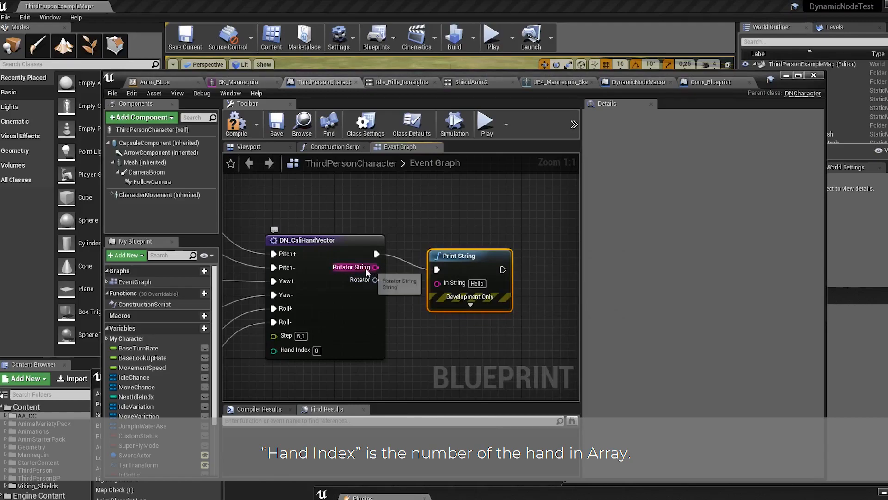
{"action": "left_click_drag", "start_coordinate": [376, 267], "coordinate": [436, 283]}
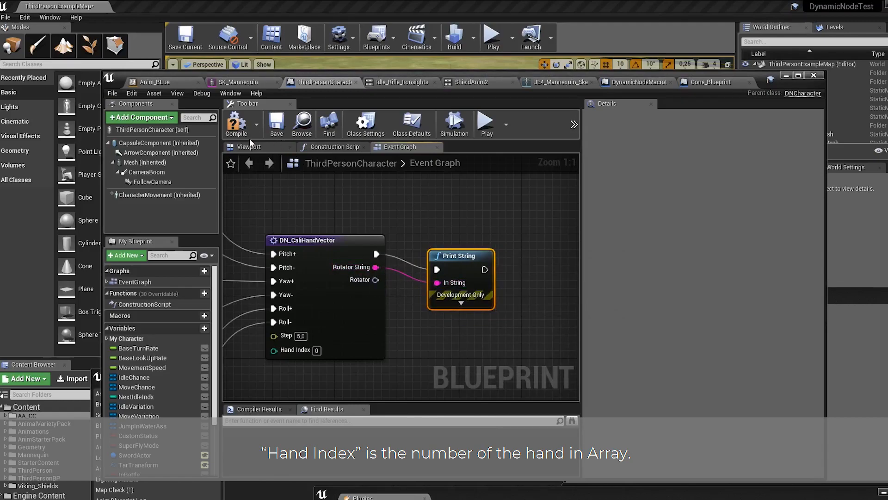
{"action": "right_click_drag", "start_coordinate": [288, 198], "coordinate": [393, 223]}
{"action": "left_click", "coordinate": [277, 124]}
Step: Delete the two Hands IKMove to Actor nodes in the H key logic and the target variable node feeding them
{"action": "scroll", "coordinate": [329, 238], "scroll_direction": "down", "scroll_amount": 5}
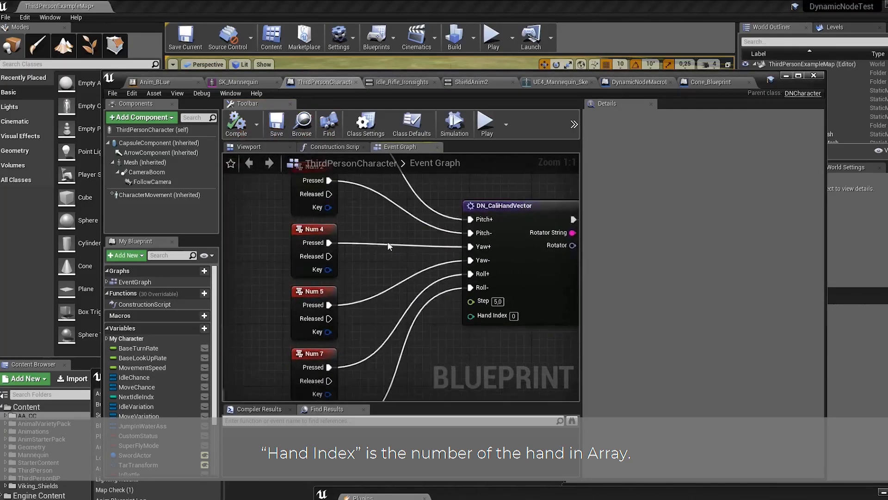
{"action": "right_click_drag", "start_coordinate": [328, 237], "coordinate": [371, 343]}
{"action": "left_click_drag", "start_coordinate": [331, 361], "coordinate": [475, 311]}
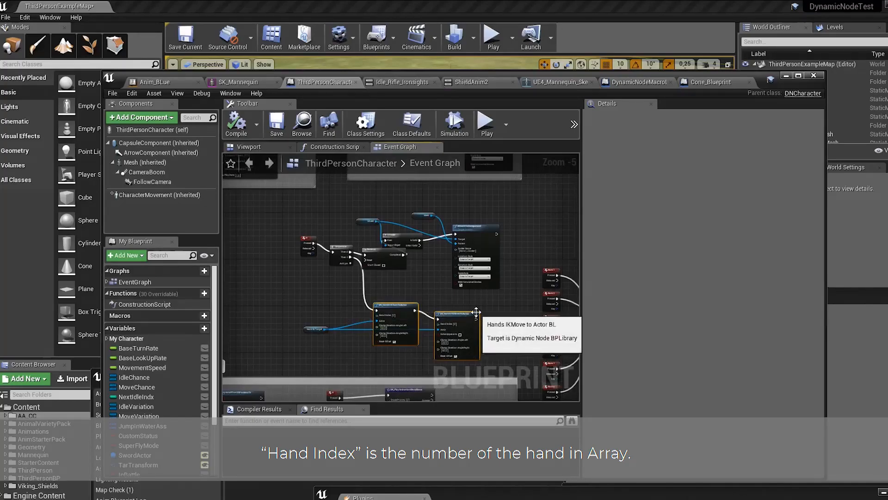
{"action": "key", "text": "Delete"}
{"action": "left_click_drag", "start_coordinate": [294, 339], "coordinate": [324, 318]}
{"action": "key", "text": "Delete"}
Step: Space out the H key event, Sequence and DoOnce nodes before the Is Valid check so they no longer overlap
{"action": "scroll", "coordinate": [375, 276], "scroll_direction": "up", "scroll_amount": 2}
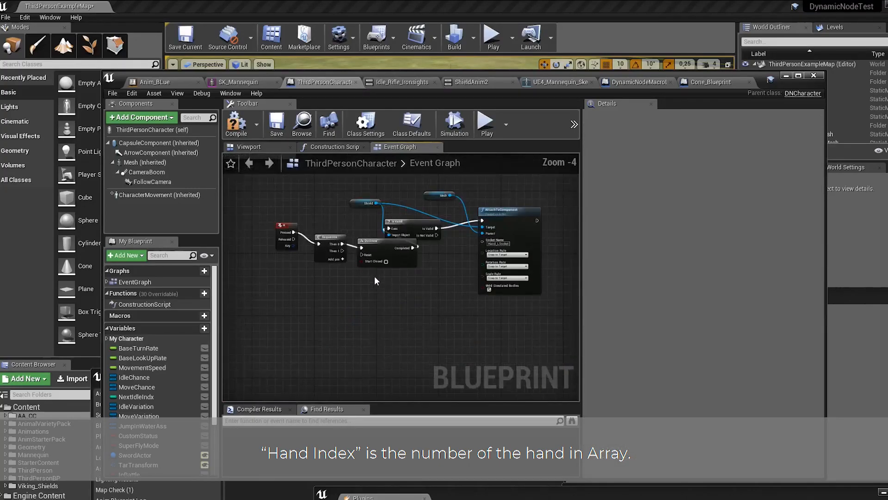
{"action": "right_click_drag", "start_coordinate": [247, 274], "coordinate": [299, 310]}
{"action": "left_click_drag", "start_coordinate": [299, 311], "coordinate": [418, 250]}
{"action": "left_click_drag", "start_coordinate": [419, 265], "coordinate": [344, 249]}
{"action": "right_click_drag", "start_coordinate": [467, 284], "coordinate": [408, 249]}
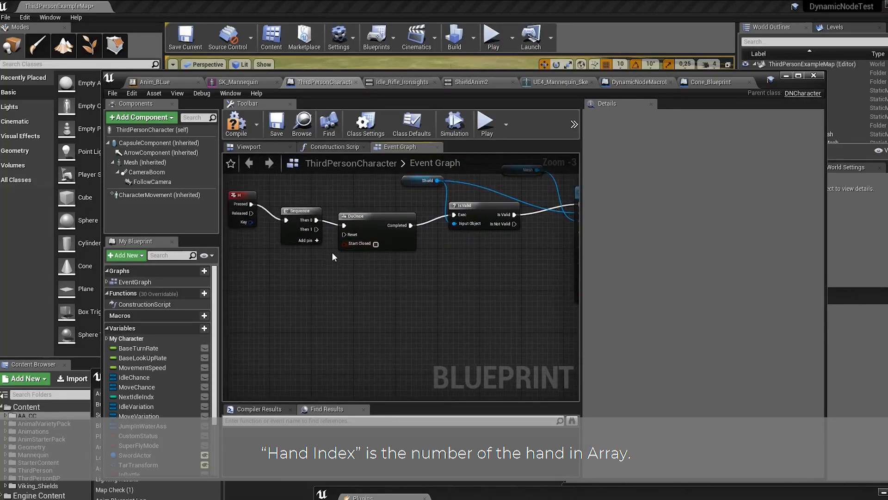
{"action": "right_click_drag", "start_coordinate": [332, 253], "coordinate": [335, 285]}
{"action": "right_click_drag", "start_coordinate": [287, 221], "coordinate": [330, 211]}
{"action": "left_click_drag", "start_coordinate": [277, 212], "coordinate": [267, 221]}
{"action": "right_click_drag", "start_coordinate": [295, 272], "coordinate": [280, 253]}
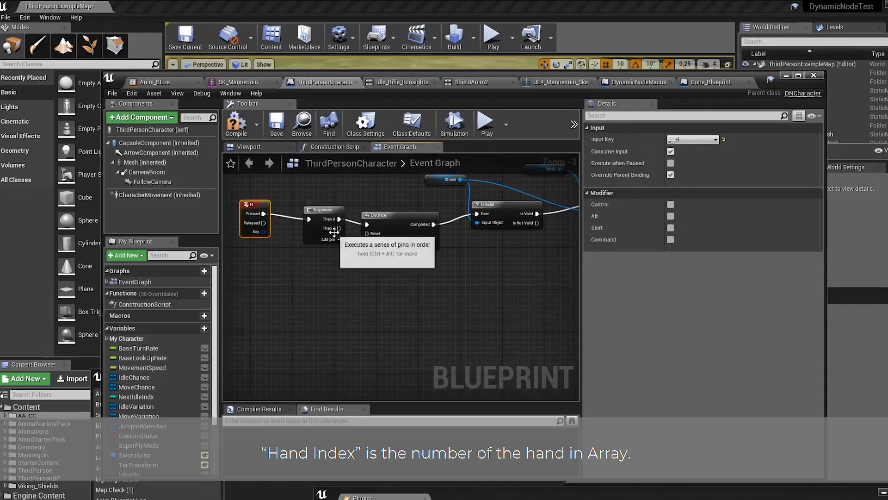
{"action": "left_click_drag", "start_coordinate": [362, 315], "coordinate": [364, 317]}
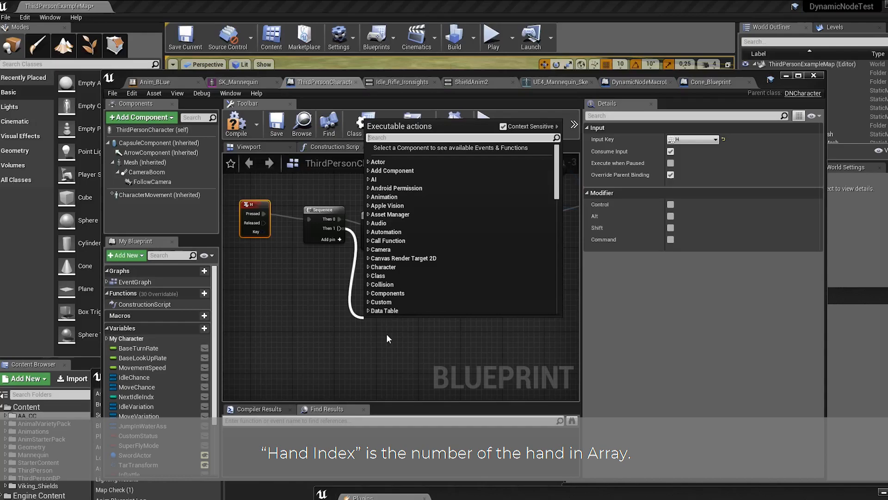
{"action": "type", "text": "handsCC"}
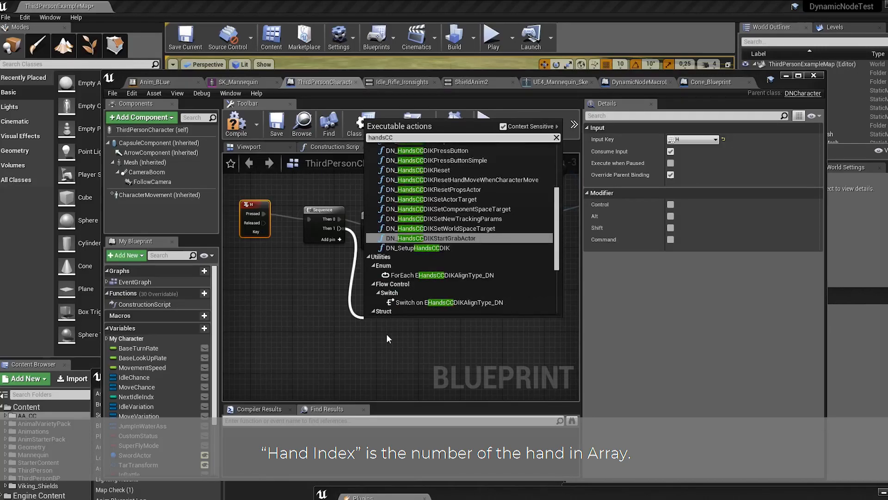
{"action": "type", "text": "d1"}
{"action": "key", "text": "BackSpace"}
{"action": "key", "text": "BackSpace"}
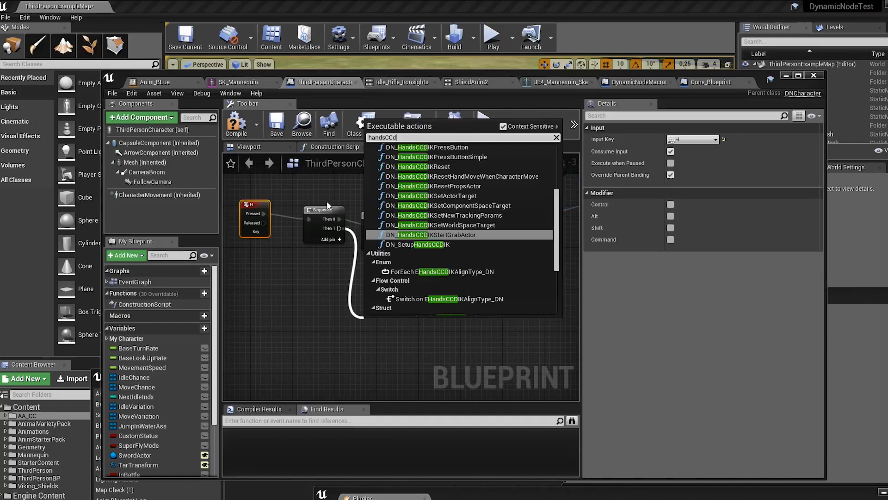
{"action": "scroll", "coordinate": [470, 276], "scroll_direction": "up", "scroll_amount": 3}
{"action": "scroll", "coordinate": [489, 269], "scroll_direction": "up", "scroll_amount": 3}
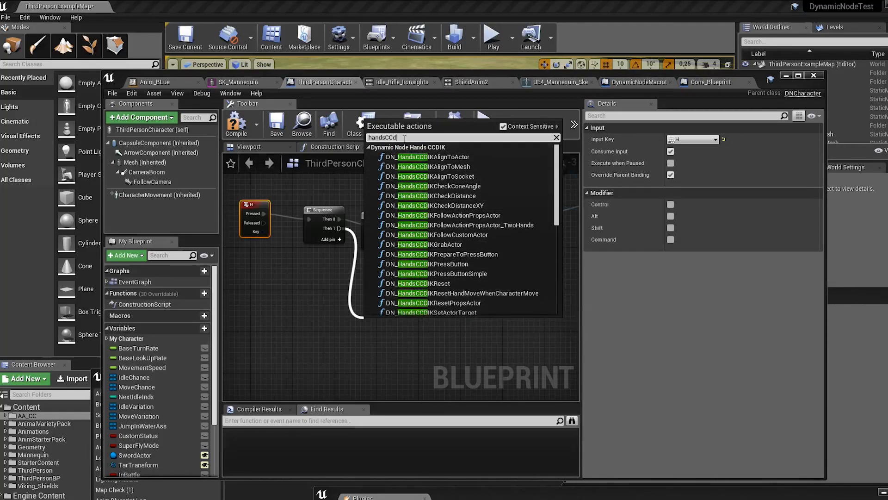
{"action": "left_click", "coordinate": [334, 268]}
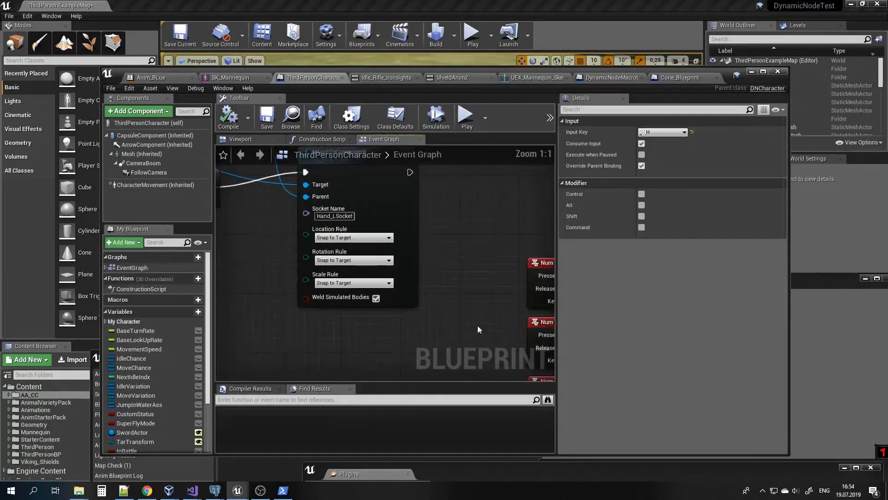
Step: Insert a Sequence node between the H key event's Pressed output and the Is Valid check
{"action": "right_click_drag", "start_coordinate": [478, 325], "coordinate": [365, 254]}
{"action": "left_click_drag", "start_coordinate": [305, 241], "coordinate": [333, 257]}
{"action": "type", "text": "seq"}
{"action": "key", "text": "Return"}
Step: Insert a DoOnce node between the Sequence's Then 0 output and the Is Valid check, and space out the nodes
{"action": "left_click_drag", "start_coordinate": [383, 274], "coordinate": [429, 262]}
{"action": "type", "text": "doo"}
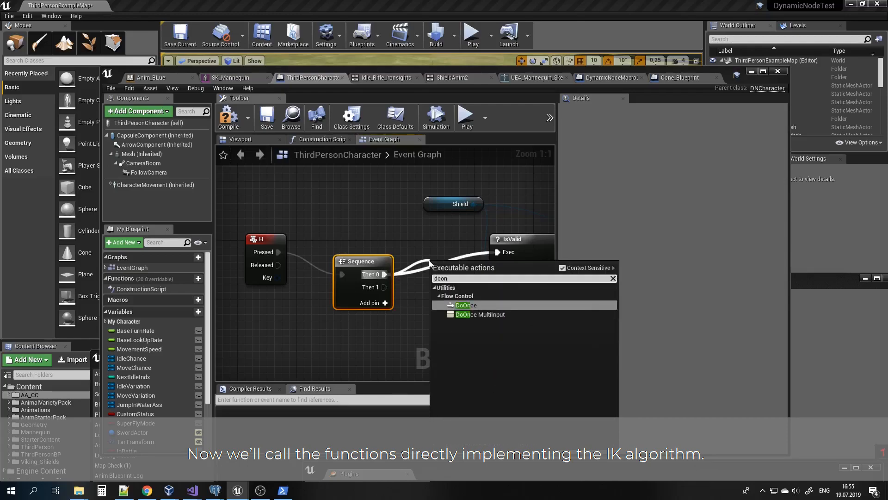
{"action": "type", "text": "n"}
{"action": "key", "text": "Return"}
{"action": "left_click_drag", "start_coordinate": [284, 330], "coordinate": [363, 239]}
{"action": "right_click_drag", "start_coordinate": [331, 288], "coordinate": [409, 291]}
{"action": "left_click", "coordinate": [252, 215]}
{"action": "right_click_drag", "start_coordinate": [363, 313], "coordinate": [304, 248]}
Step: Add a DN_HandsIKTurnToActor node on the Sequence's Then 1 output
{"action": "left_click_drag", "start_coordinate": [314, 195], "coordinate": [402, 320]}
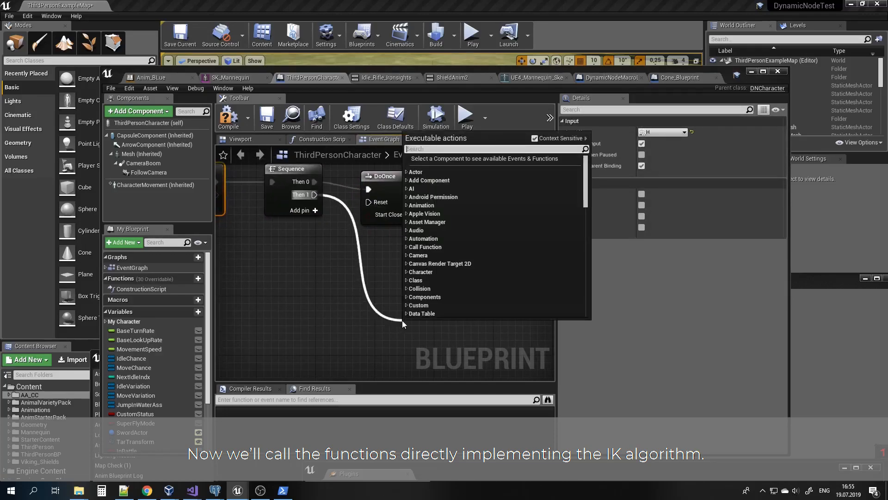
{"action": "type", "text": "IkTu"}
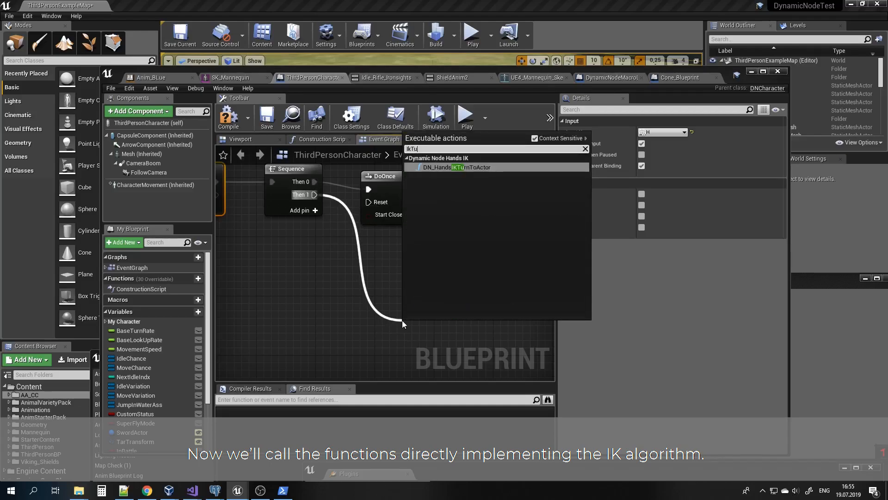
{"action": "left_click", "coordinate": [473, 167]}
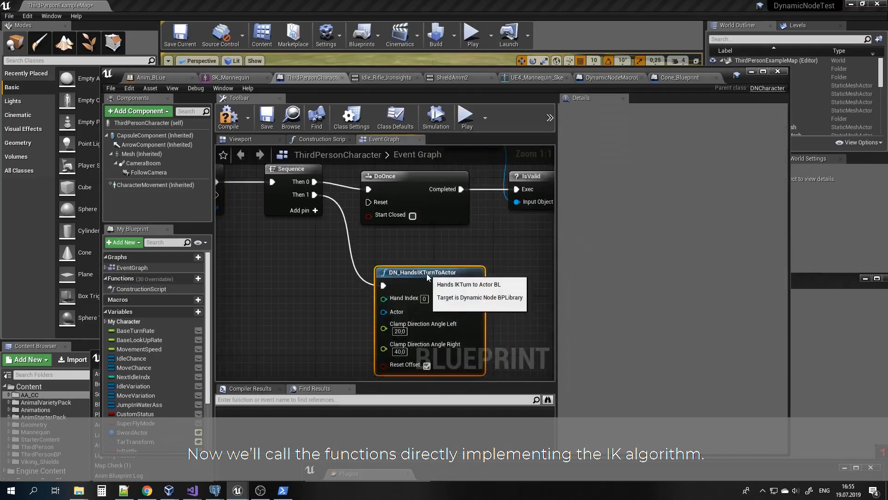
Step: Add a DN_HandsIKMoveToActor node beside the DN_HandsIKTurnToActor node
{"action": "right_click", "coordinate": [461, 264]}
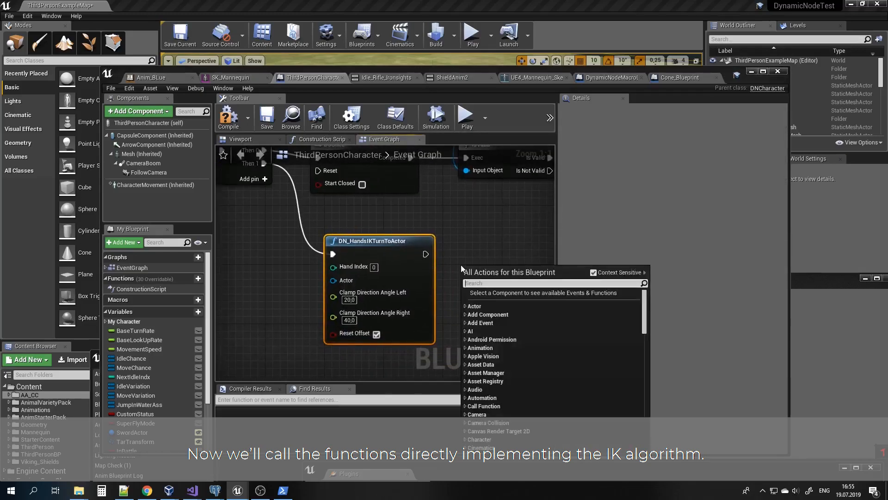
{"action": "type", "text": "IkMo"}
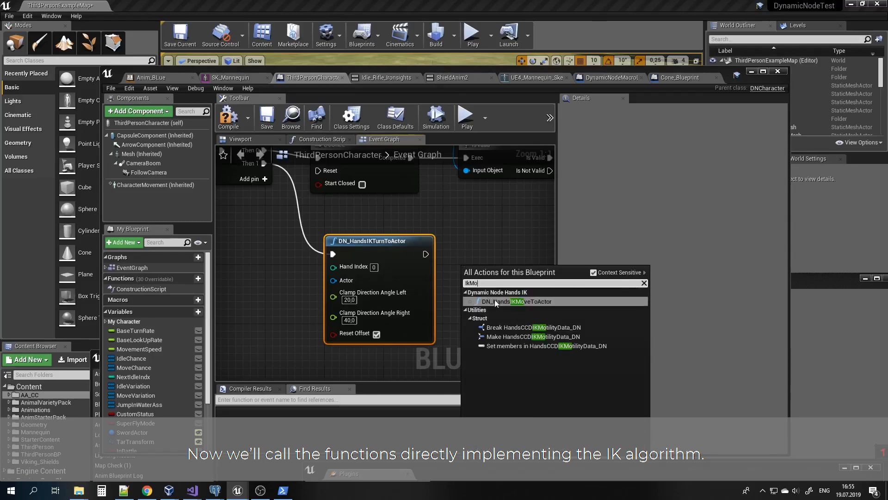
{"action": "left_click", "coordinate": [534, 304]}
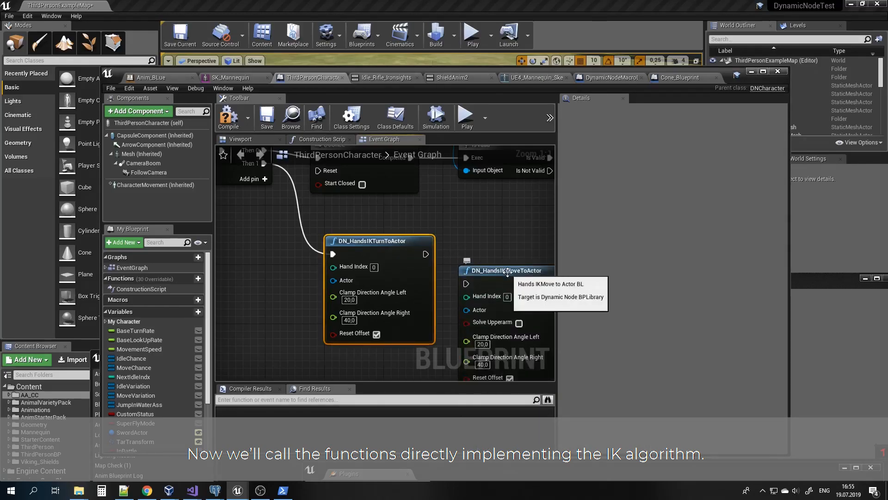
Step: Rewire Then 1 to run DN_HandsIKMoveToActor first, followed by DN_HandsIKTurnToActor, and align the two nodes side by side
{"action": "left_click_drag", "start_coordinate": [500, 262], "coordinate": [263, 235]}
{"action": "left_click_drag", "start_coordinate": [349, 240], "coordinate": [438, 248]}
{"action": "left_click_drag", "start_coordinate": [282, 232], "coordinate": [361, 240]}
{"action": "right_click_drag", "start_coordinate": [333, 223], "coordinate": [330, 244]}
{"action": "left_click_drag", "start_coordinate": [262, 185], "coordinate": [263, 191]}
{"action": "left_click_drag", "start_coordinate": [299, 275], "coordinate": [299, 273]}
{"action": "left_click_drag", "start_coordinate": [355, 267], "coordinate": [347, 266]}
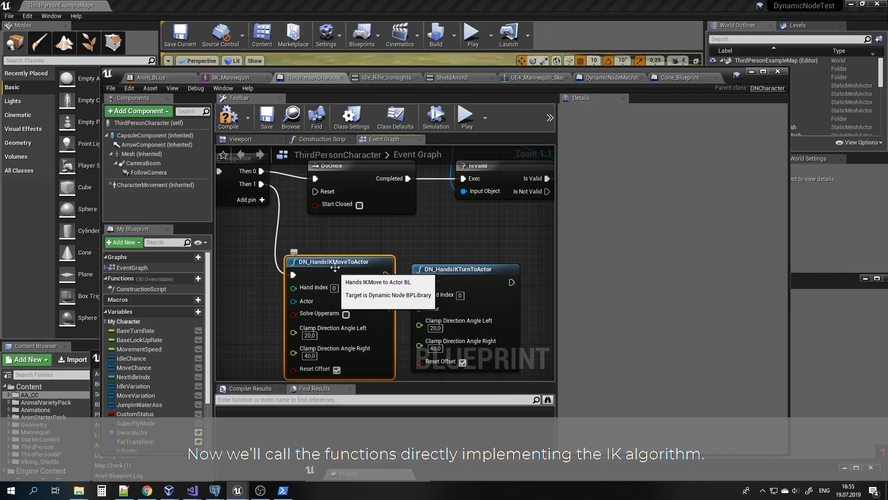
{"action": "left_click", "coordinate": [440, 267]}
{"action": "left_click_drag", "start_coordinate": [386, 275], "coordinate": [419, 275]}
Step: Feed a HandIkTarget getter into both hand IK nodes' Actor inputs, using a reroute point for the second, and keep Solve Upperarm off
{"action": "scroll", "coordinate": [154, 387], "scroll_direction": "down", "scroll_amount": 3}
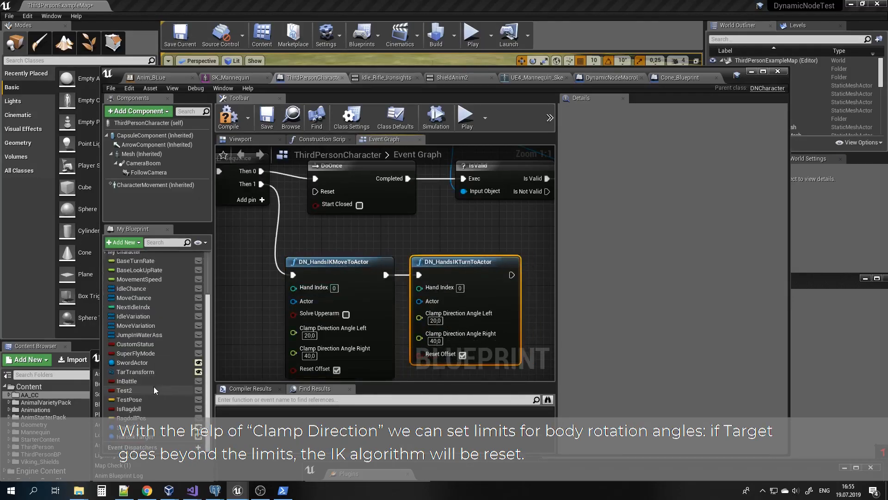
{"action": "right_click_drag", "start_coordinate": [252, 330], "coordinate": [275, 339]}
{"action": "left_click_drag", "start_coordinate": [134, 436], "coordinate": [314, 310]}
{"action": "left_click", "coordinate": [247, 327]}
{"action": "right_click_drag", "start_coordinate": [279, 331], "coordinate": [276, 267]}
{"action": "left_click_drag", "start_coordinate": [273, 261], "coordinate": [364, 268]}
{"action": "double_click", "coordinate": [417, 245]}
{"action": "right_click_drag", "start_coordinate": [365, 268], "coordinate": [430, 334]}
{"action": "left_click_drag", "start_coordinate": [331, 233], "coordinate": [306, 289]}
{"action": "right_click_drag", "start_coordinate": [419, 296], "coordinate": [362, 315]}
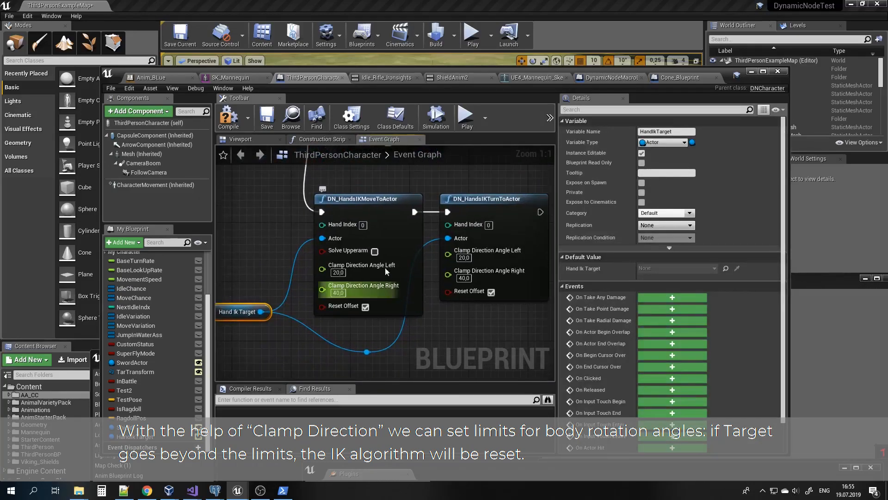
{"action": "left_click", "coordinate": [374, 252]}
Step: Examine the upper-arm rotation settings on the Make HandsIKOrientation_DN node
{"action": "right_click_drag", "start_coordinate": [297, 246], "coordinate": [387, 267]}
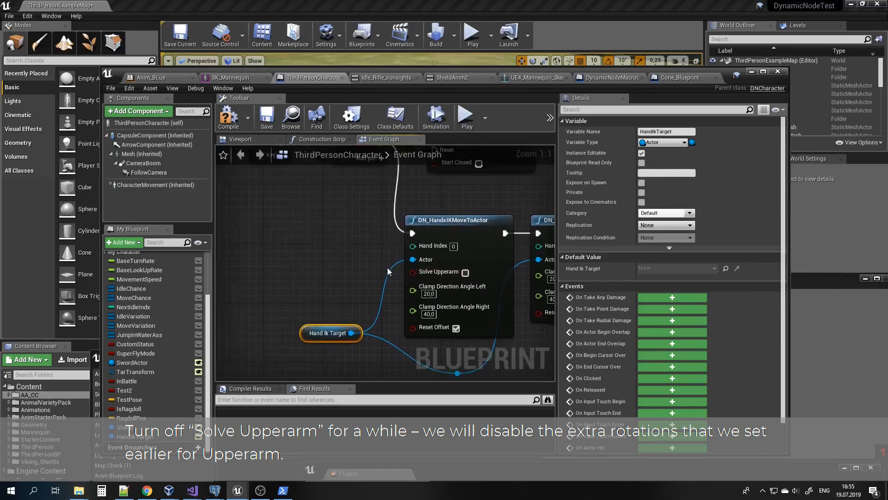
{"action": "scroll", "coordinate": [388, 267], "scroll_direction": "down", "scroll_amount": 12}
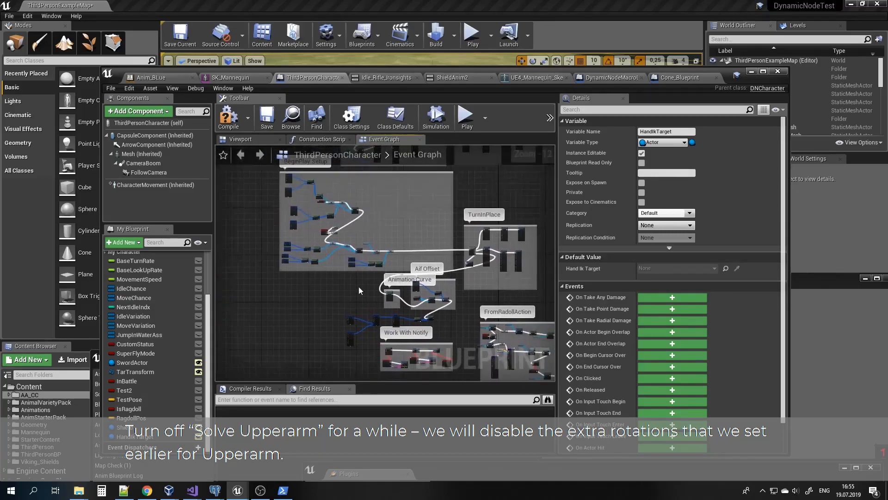
{"action": "scroll", "coordinate": [357, 285], "scroll_direction": "up", "scroll_amount": 10}
{"action": "right_click_drag", "start_coordinate": [470, 273], "coordinate": [483, 257]}
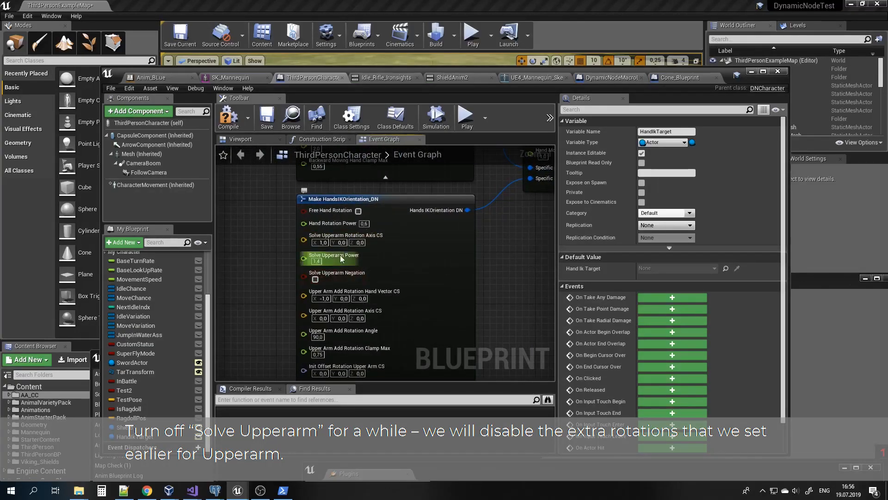
{"action": "right_click_drag", "start_coordinate": [431, 308], "coordinate": [426, 281]}
{"action": "scroll", "coordinate": [367, 291], "scroll_direction": "up", "scroll_amount": 1}
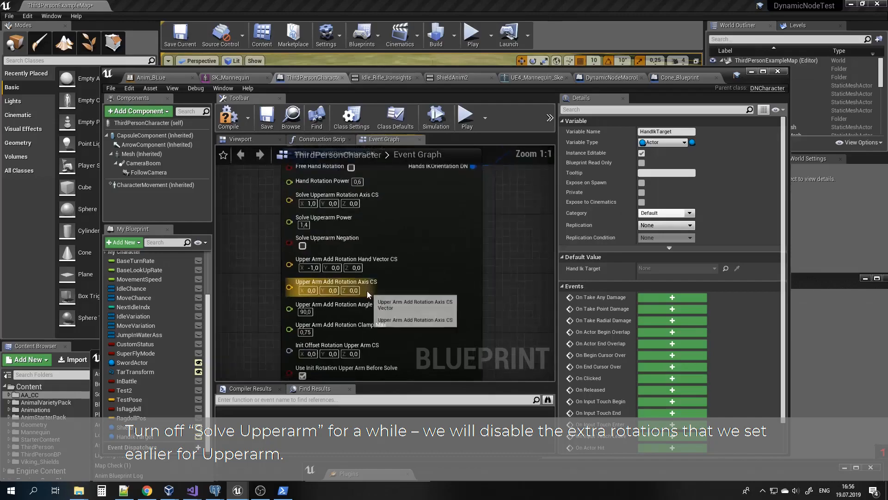
{"action": "right_click_drag", "start_coordinate": [433, 334], "coordinate": [436, 270]}
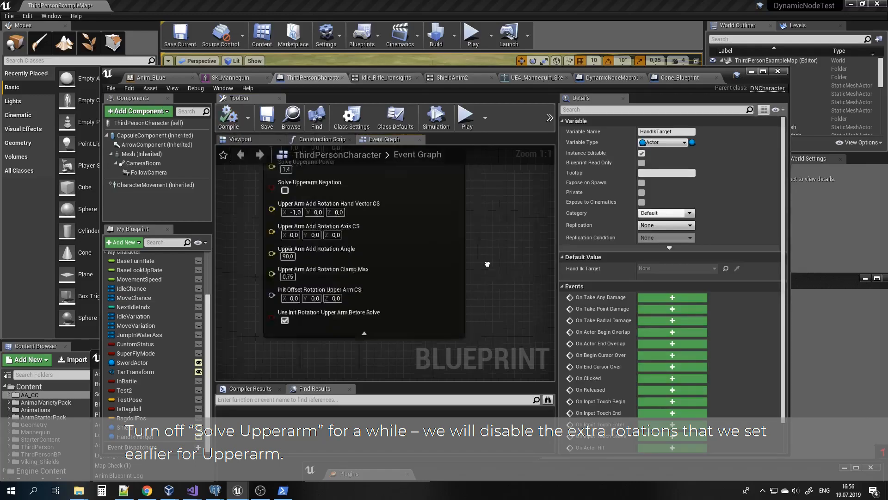
{"action": "scroll", "coordinate": [502, 259], "scroll_direction": "down", "scroll_amount": 10}
{"action": "right_click_drag", "start_coordinate": [462, 288], "coordinate": [331, 254]}
{"action": "scroll", "coordinate": [361, 265], "scroll_direction": "up", "scroll_amount": 11}
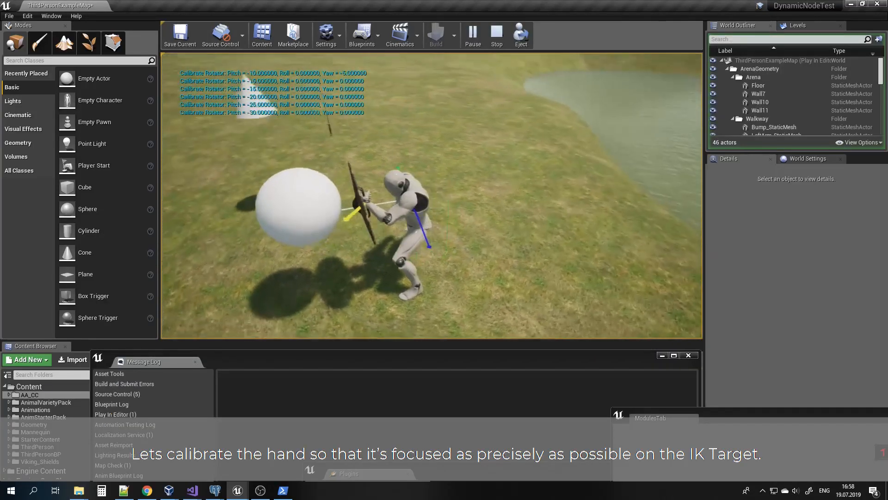
Step: Adjust the hand calibration rotator's yaw to -15 in the running game
{"action": "key", "text": "Left"}
{"action": "key", "text": "Left"}
{"action": "key", "text": "Left"}
{"action": "key", "text": "Left"}
{"action": "key", "text": "Right"}
{"action": "key", "text": "Right"}
Step: Adjust the hand calibration rotator's roll to -40, comparing the shield's aim at nearby values
{"action": "key", "text": "Down"}
{"action": "key", "text": "Down"}
{"action": "key", "text": "Down"}
{"action": "key", "text": "Down"}
{"action": "key", "text": "Down"}
{"action": "key", "text": "Down"}
{"action": "key", "text": "Down"}
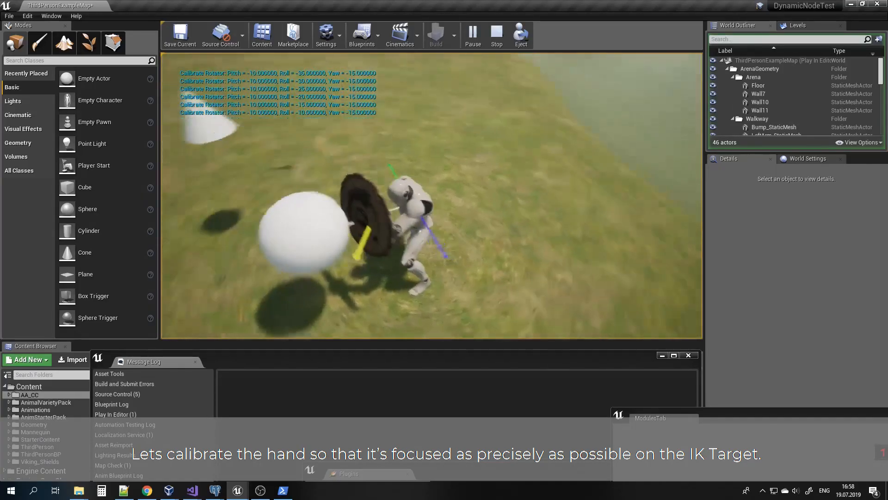
{"action": "key", "text": "Down"}
{"action": "key", "text": "Up"}
{"action": "key", "text": "Up"}
{"action": "key", "text": "Up"}
{"action": "key", "text": "Down"}
{"action": "key", "text": "Down"}
{"action": "key", "text": "Down"}
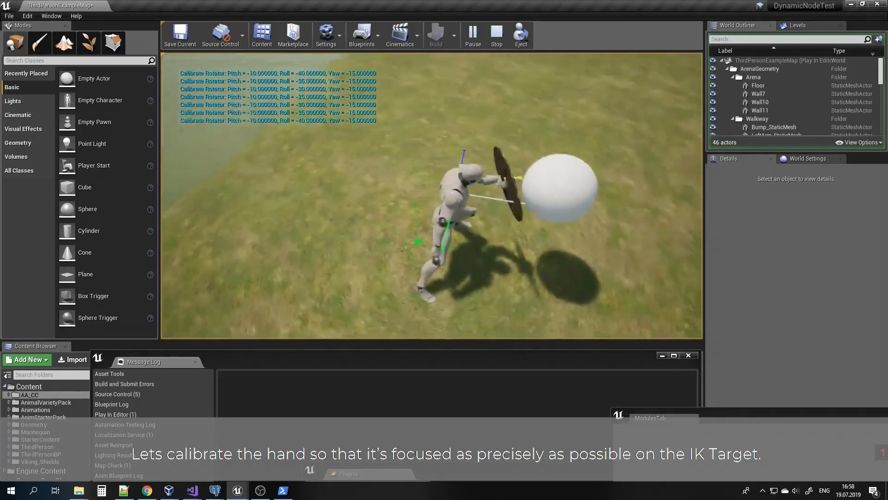
Step: Fine-tune the hand calibration and move the character around the sphere to check the shield's aim from different angles
{"action": "key", "text": "Right"}
{"action": "key", "text": "Right"}
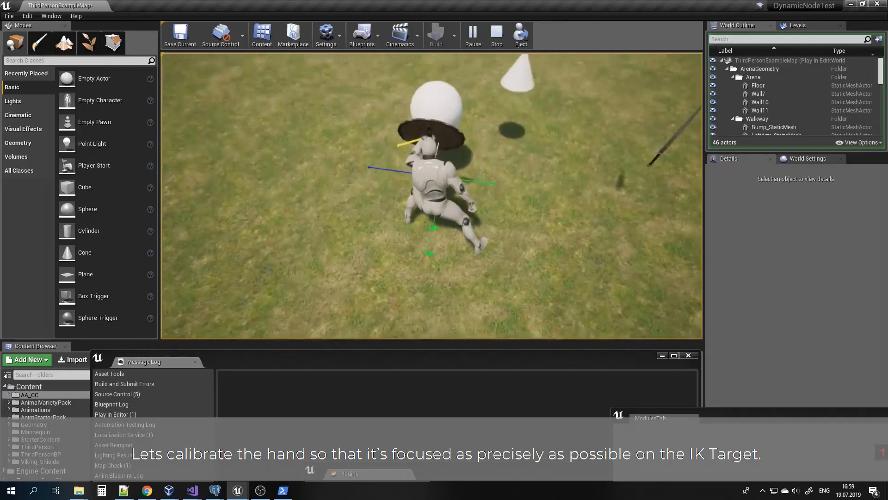
{"action": "key", "text": "Down"}
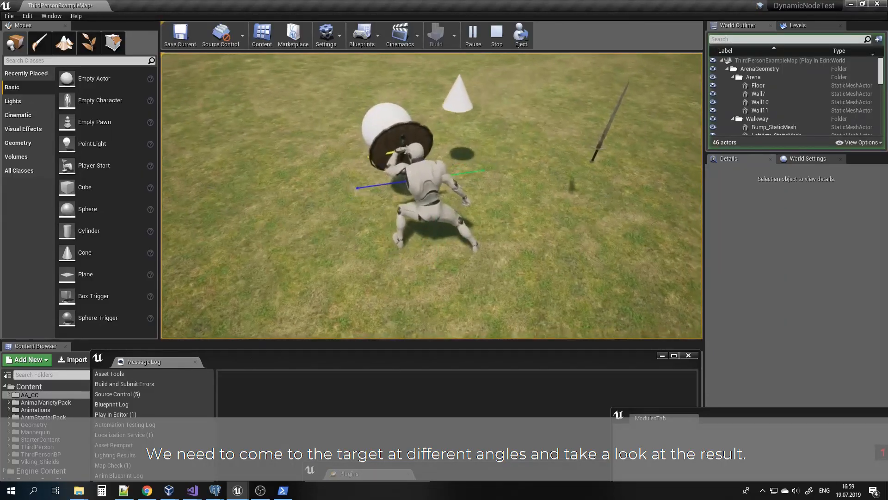
{"action": "key", "text": "d"}
{"action": "key", "text": "w"}
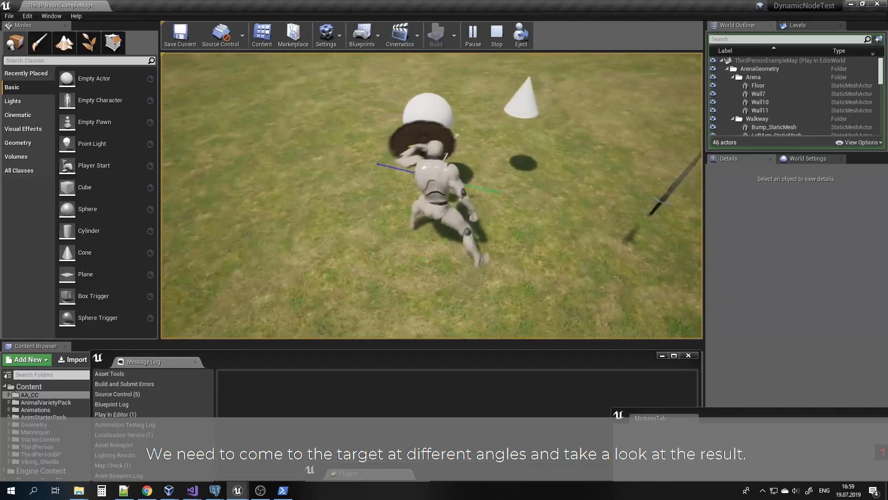
{"action": "key", "text": "a"}
{"action": "key", "text": "d"}
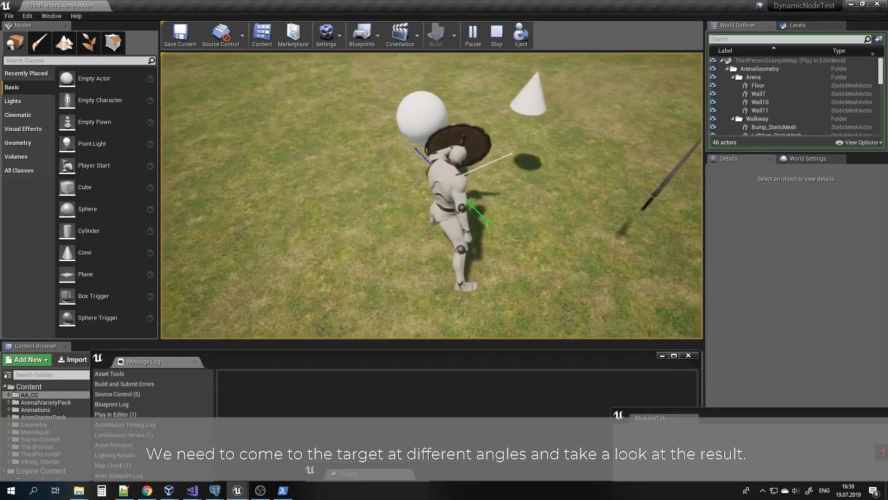
{"action": "key", "text": "a"}
{"action": "key", "text": "d"}
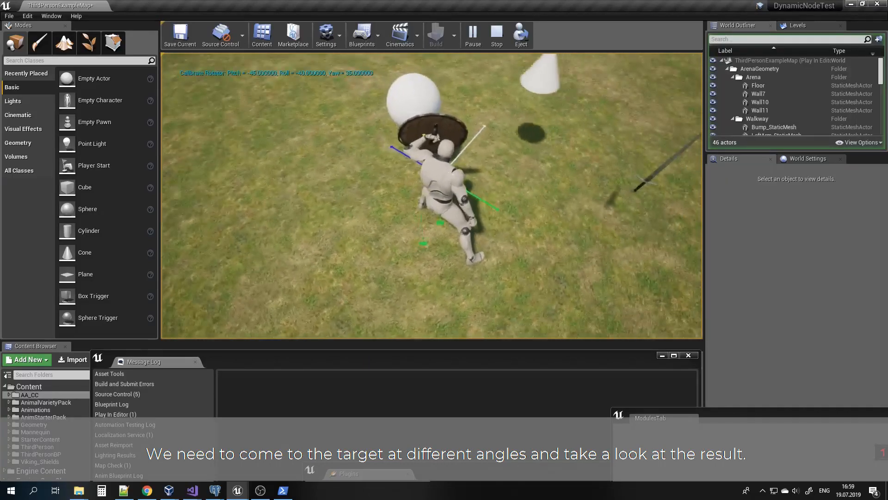
Step: Calibrate the hand rotator to Pitch -60, Roll -40 and Yaw 15, and end the play session
{"action": "key", "text": "1"}
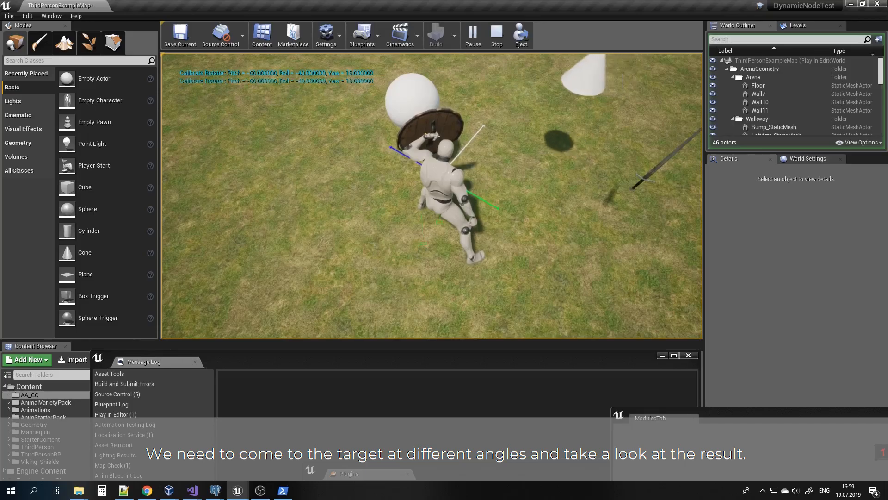
{"action": "key", "text": "3"}
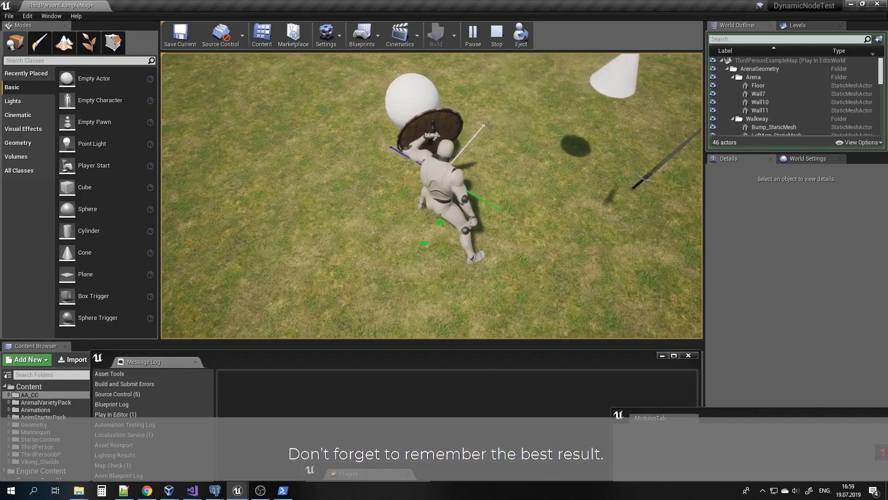
{"action": "key", "text": "Escape"}
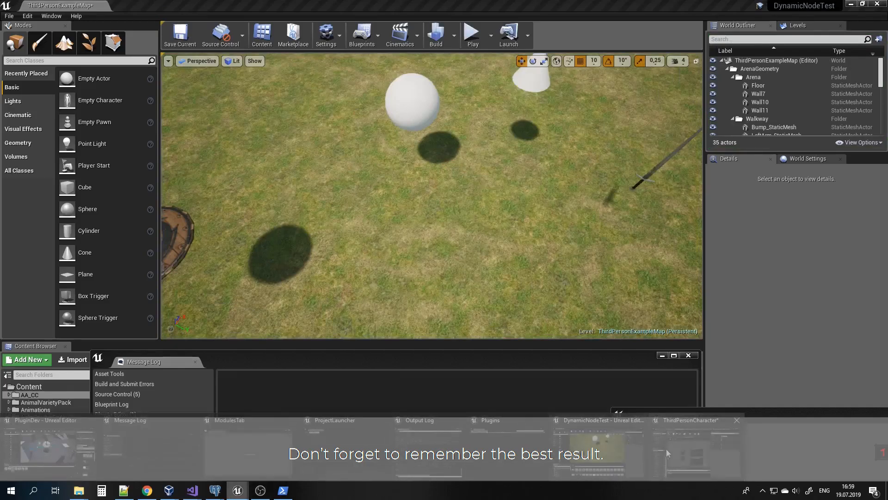
Step: Switch to the ThirdPersonCharacter blueprint and add a Make Rotator node below the Make HandsIKData_DN node in the Event Graph
{"action": "key", "text": "alt+Tab"}
{"action": "scroll", "coordinate": [318, 212], "scroll_direction": "down", "scroll_amount": 10}
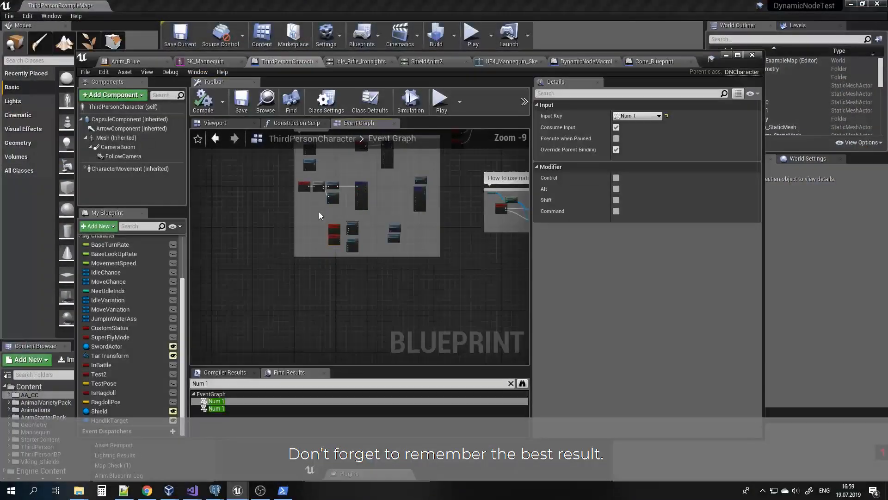
{"action": "right_click_drag", "start_coordinate": [361, 165], "coordinate": [416, 174]}
{"action": "scroll", "coordinate": [369, 237], "scroll_direction": "up", "scroll_amount": 2}
{"action": "scroll", "coordinate": [369, 236], "scroll_direction": "up", "scroll_amount": 6}
{"action": "right_click_drag", "start_coordinate": [403, 247], "coordinate": [416, 228]}
{"action": "scroll", "coordinate": [279, 263], "scroll_direction": "up", "scroll_amount": 3}
{"action": "scroll", "coordinate": [428, 282], "scroll_direction": "up", "scroll_amount": 1}
{"action": "right_click_drag", "start_coordinate": [451, 276], "coordinate": [386, 267]}
{"action": "right_click_drag", "start_coordinate": [428, 228], "coordinate": [345, 317]}
{"action": "right_click_drag", "start_coordinate": [437, 205], "coordinate": [419, 174]}
{"action": "mouse_move", "coordinate": [293, 302]}
{"action": "right_mouse_down"}
{"action": "mouse_move", "coordinate": [313, 288]}
{"action": "mouse_move", "coordinate": [280, 306]}
{"action": "right_mouse_up"}
{"action": "right_click", "coordinate": [283, 306]}
{"action": "type", "text": "make"}
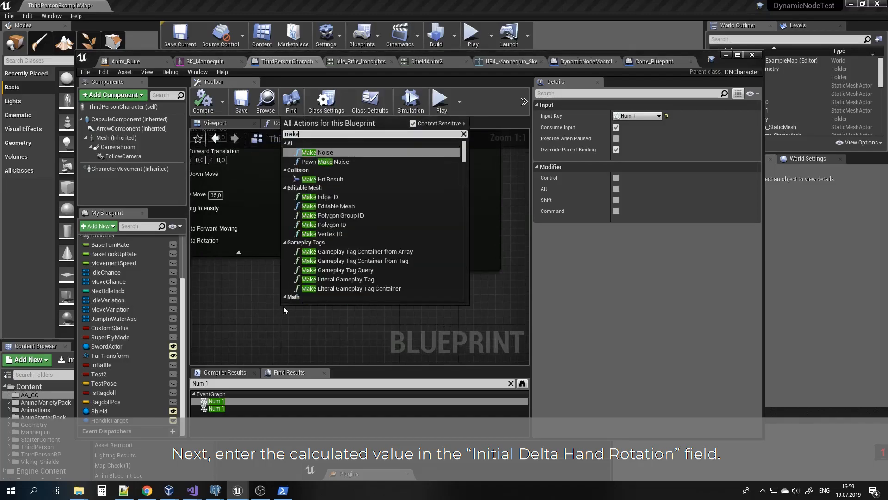
{"action": "type", "text": "rot"}
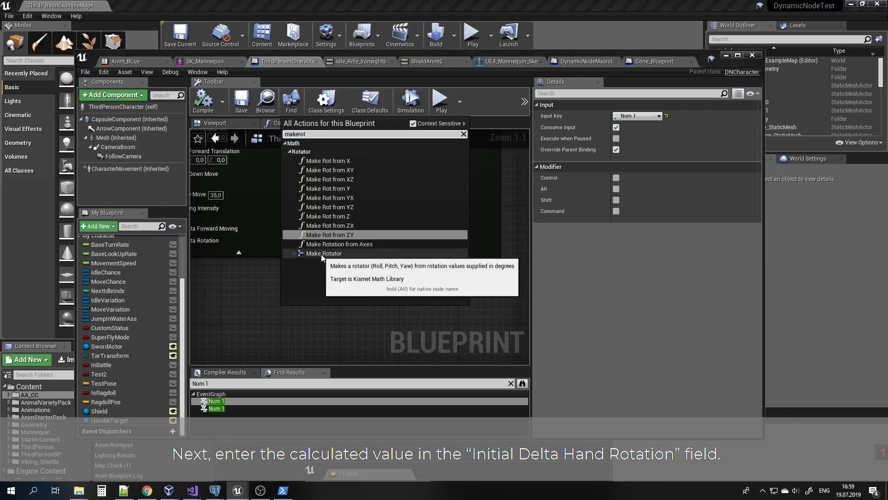
{"action": "left_click", "coordinate": [327, 254]}
{"action": "left_click_drag", "start_coordinate": [330, 309], "coordinate": [297, 286]}
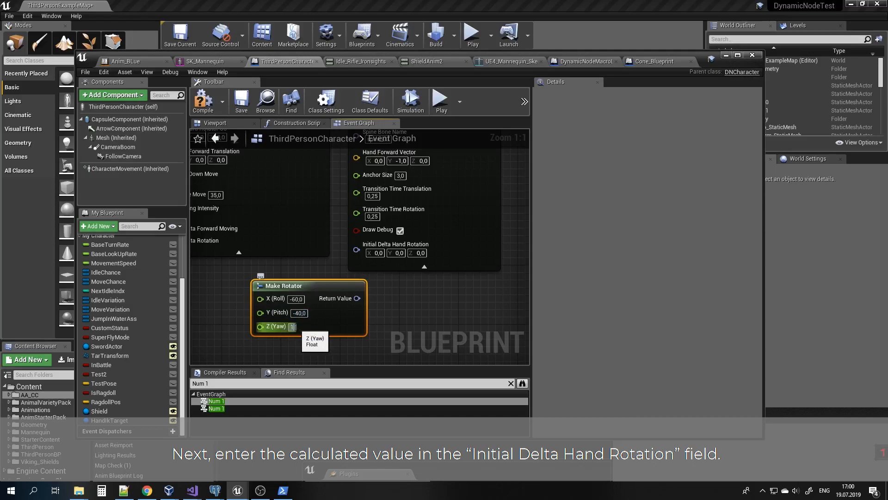
Step: Set the rotator to Roll -60, Pitch -40 and Yaw 10, connect it to Initial Delta Hand Rotation, and save the compiled blueprint
{"action": "type", "text": "0"}
{"action": "left_click_drag", "start_coordinate": [351, 303], "coordinate": [366, 250]}
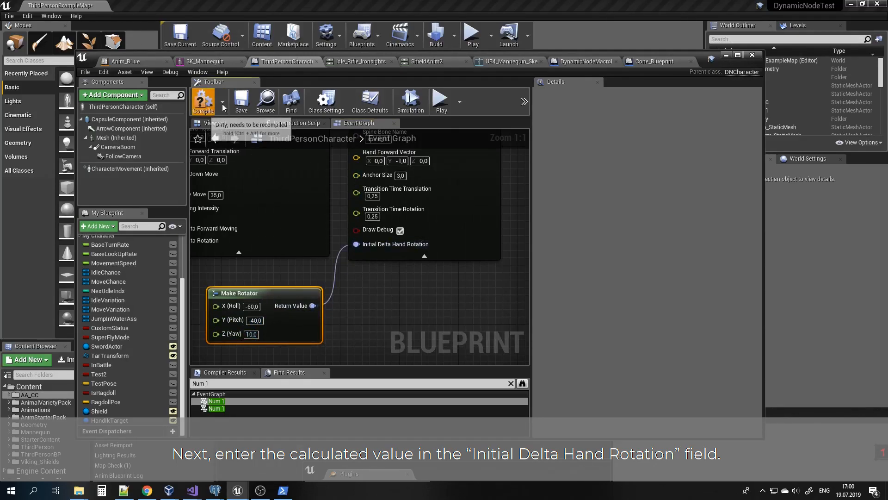
{"action": "left_click", "coordinate": [241, 105]}
{"action": "right_click_drag", "start_coordinate": [501, 163], "coordinate": [453, 237]}
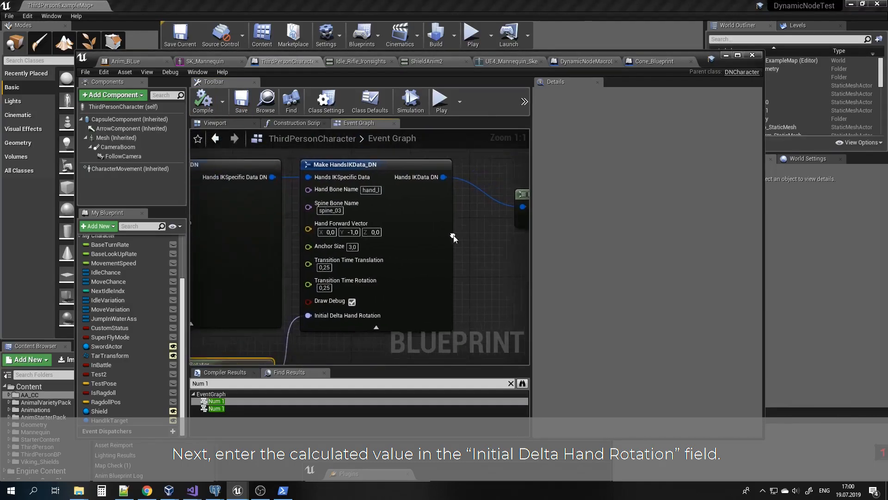
Step: Minimize the blueprint editor, play the level, and check how the shield aims at the sphere with the initial rotation
{"action": "left_click", "coordinate": [726, 55]}
{"action": "left_click", "coordinate": [471, 33]}
{"action": "key", "text": "w"}
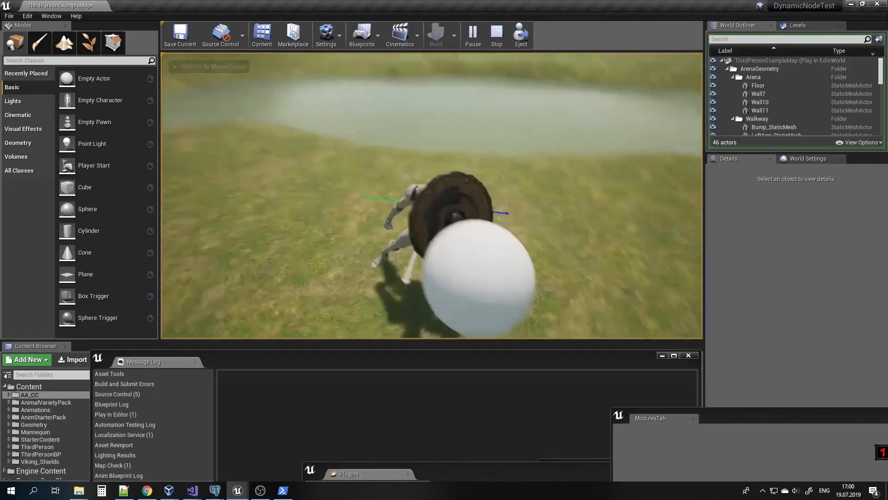
{"action": "key", "text": "Escape"}
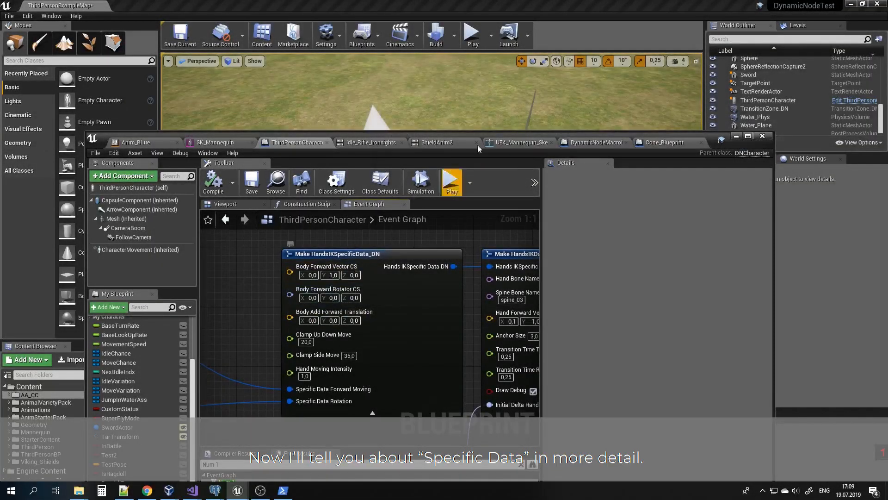
Step: Move the blueprint window clear of the viewport and play the level to examine the white body vector arrow from the front
{"action": "left_click_drag", "start_coordinate": [492, 134], "coordinate": [466, 289]}
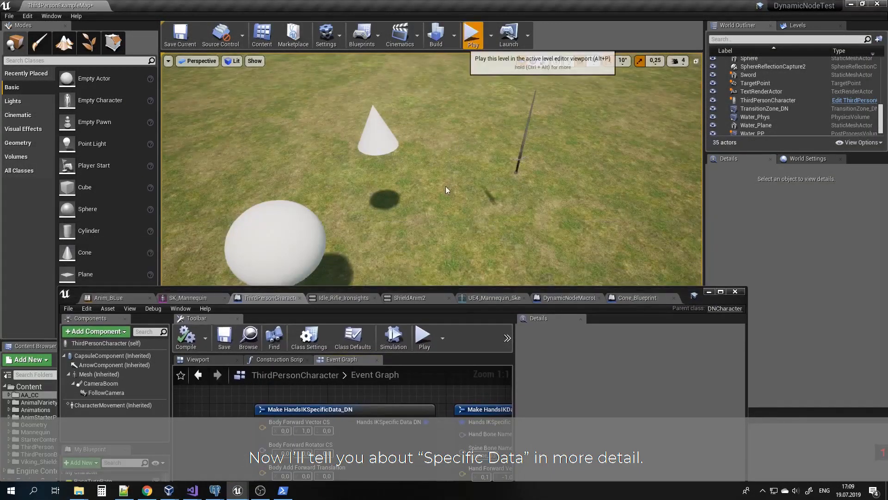
{"action": "left_click", "coordinate": [471, 33]}
{"action": "left_click", "coordinate": [437, 186]}
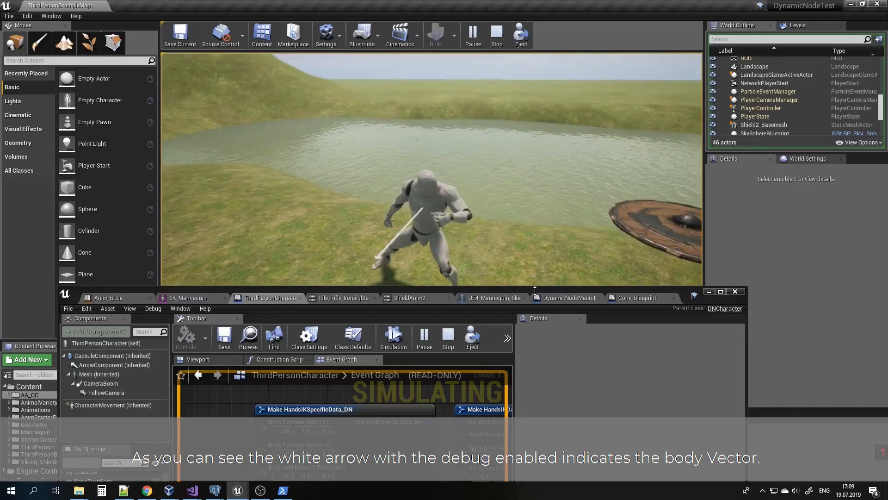
{"action": "key", "text": "Escape"}
Step: Set the Z value of Body Forward Rotator CS to -20, compile, and check the turned body vector in play
{"action": "left_click_drag", "start_coordinate": [535, 290], "coordinate": [543, 265]}
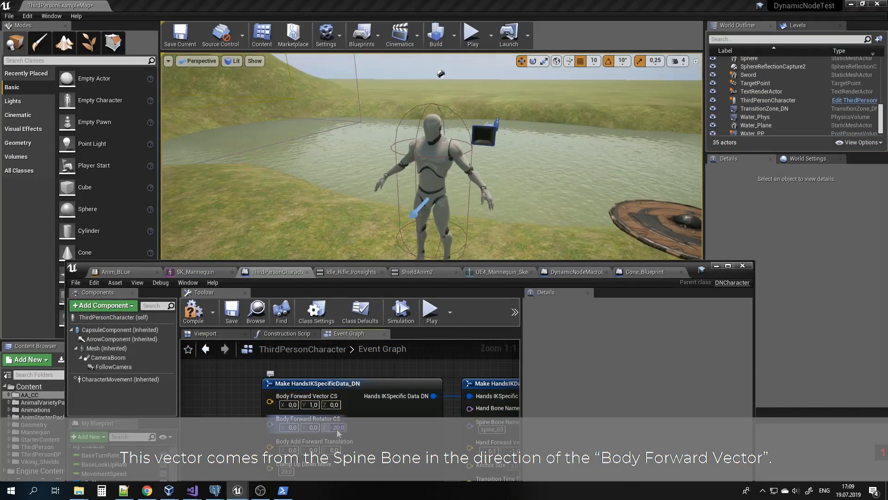
{"action": "key", "text": "Return"}
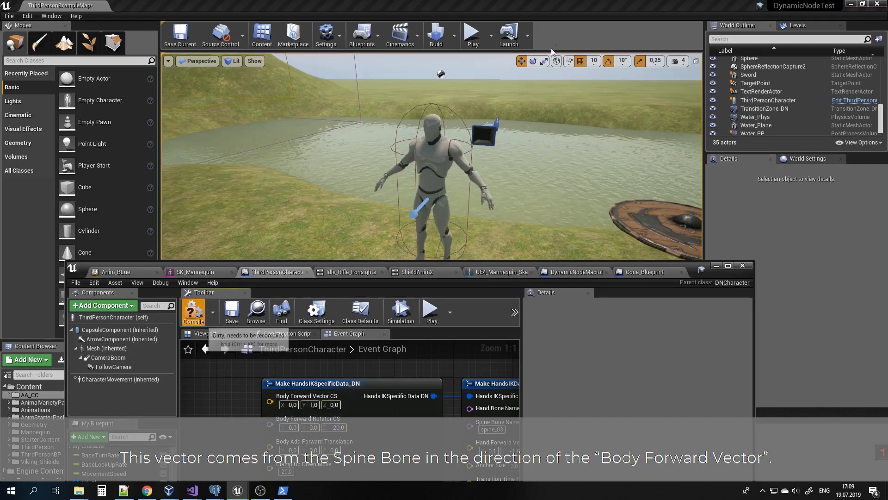
{"action": "left_click", "coordinate": [472, 34]}
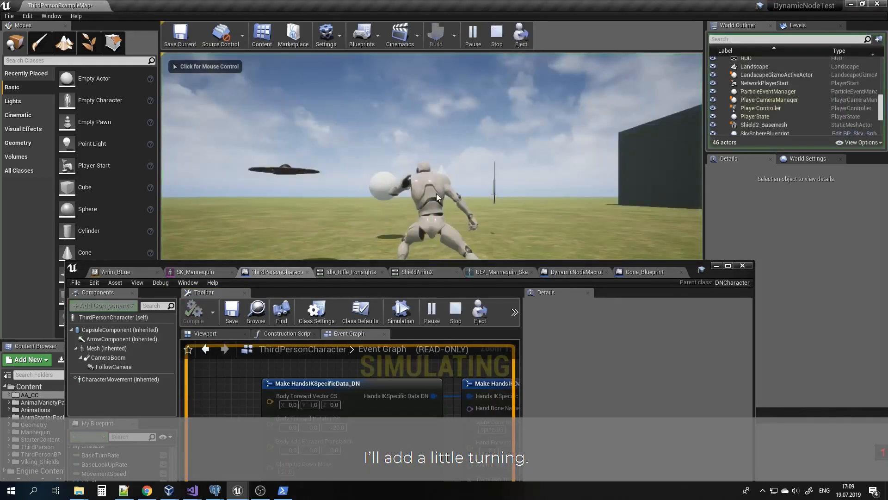
{"action": "left_click", "coordinate": [436, 191]}
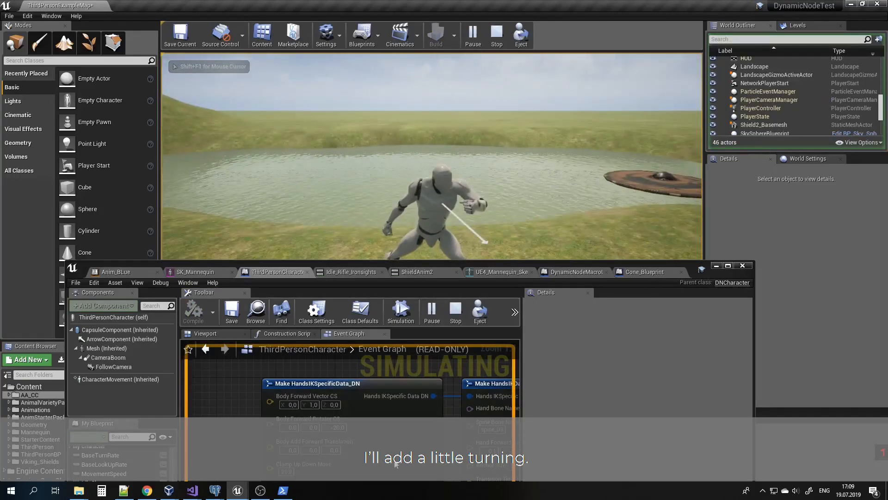
{"action": "key", "text": "Escape"}
Step: Set the Z value of Body Add Forward Translation to 20, compile, and check the raised body vector in play
{"action": "left_click", "coordinate": [339, 451]}
{"action": "type", "text": "20"}
{"action": "key", "text": "Return"}
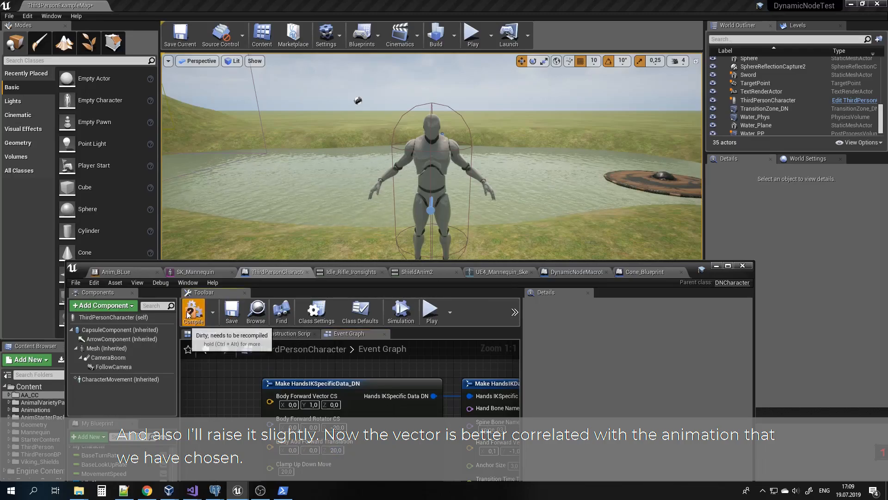
{"action": "left_click", "coordinate": [474, 36]}
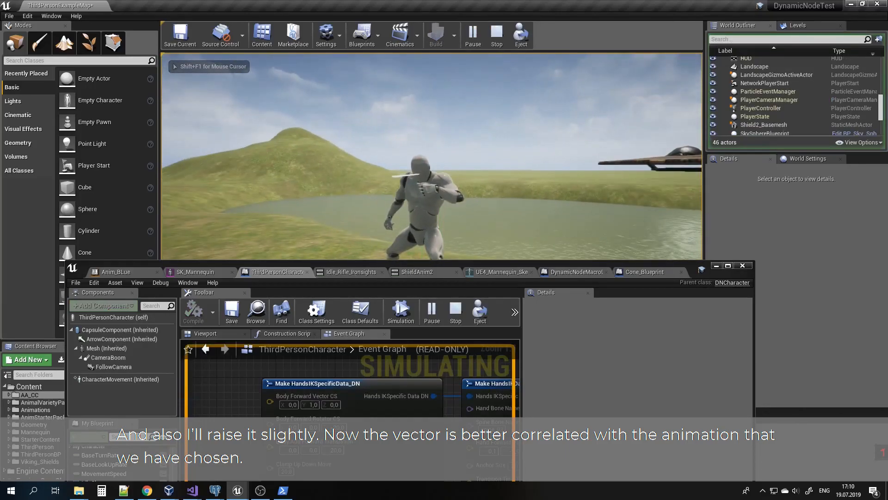
{"action": "key", "text": "Escape"}
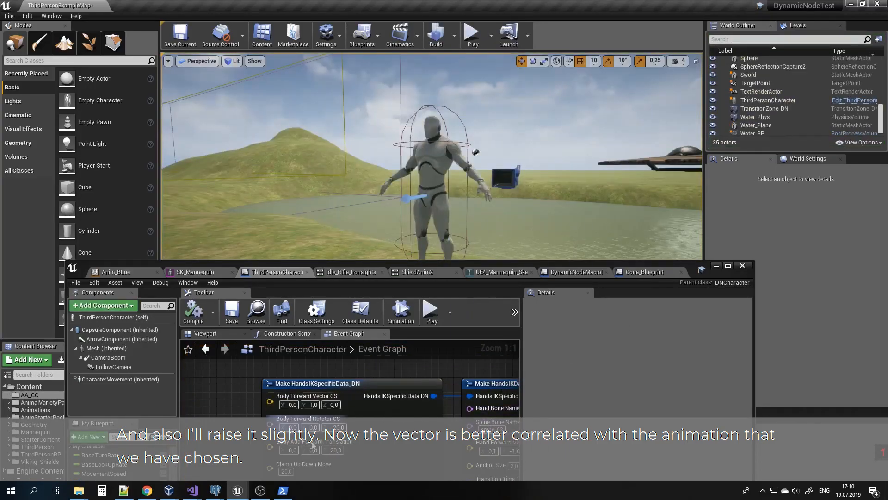
Step: Review the clamp settings, then play the level and move near the cone to examine the hand's movement limits
{"action": "right_click_drag", "start_coordinate": [400, 437], "coordinate": [398, 404]}
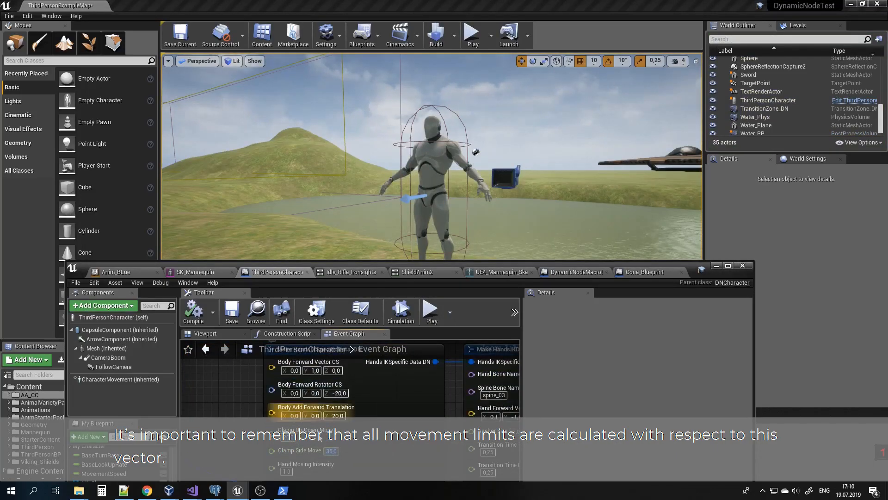
{"action": "right_click_drag", "start_coordinate": [253, 431], "coordinate": [250, 413]}
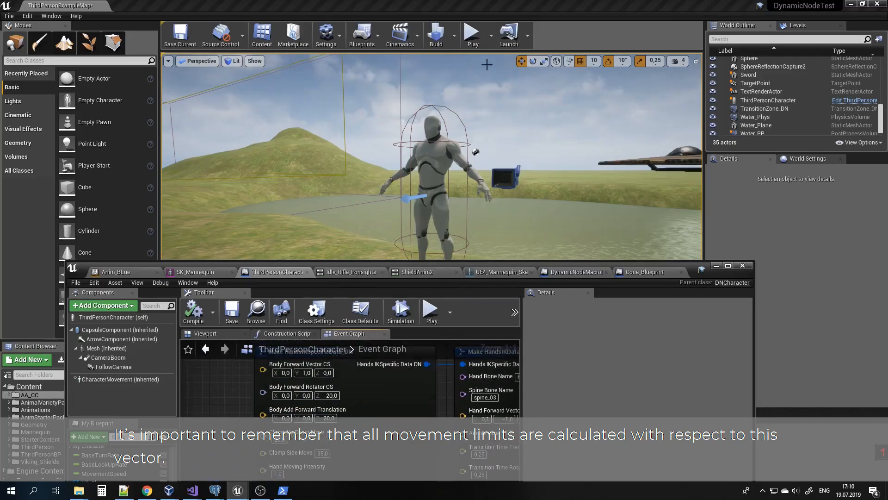
{"action": "left_click", "coordinate": [472, 33]}
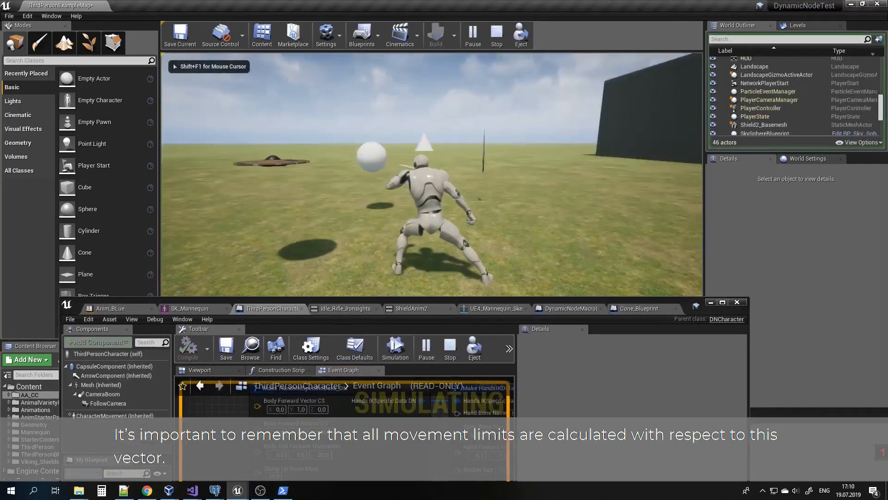
{"action": "key", "text": "w"}
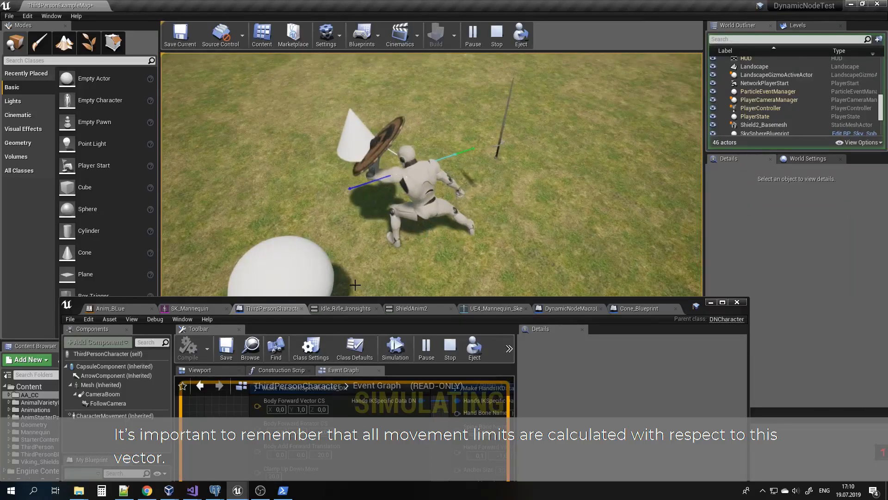
{"action": "key", "text": "Escape"}
Step: Replay the level and move the character around the sphere and cone to examine the shield hand's side limits
{"action": "left_click_drag", "start_coordinate": [388, 299], "coordinate": [392, 271]}
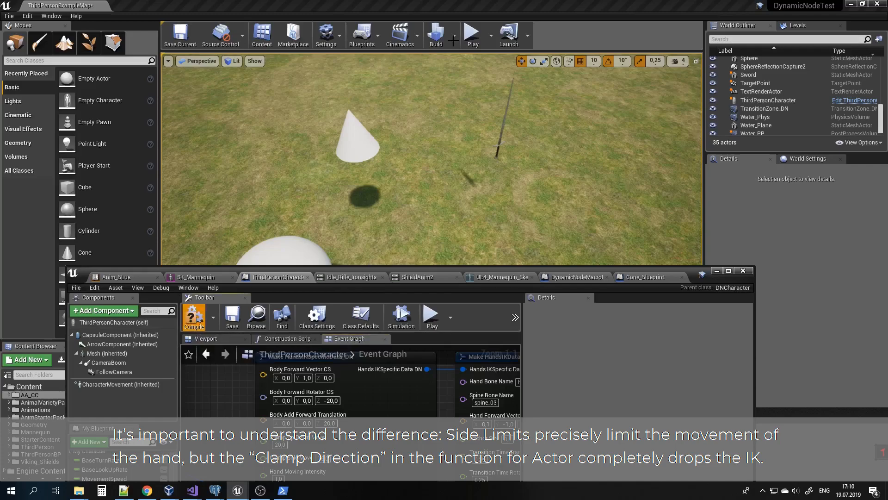
{"action": "left_click", "coordinate": [474, 34]}
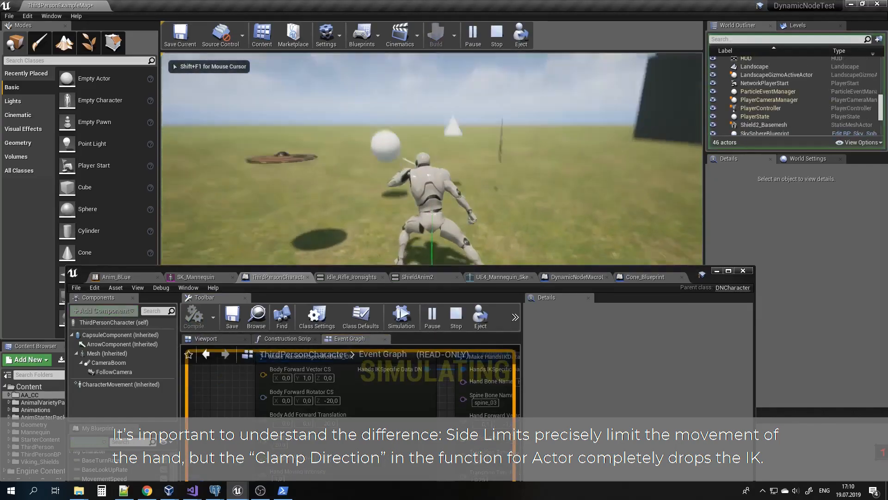
{"action": "key", "text": "w"}
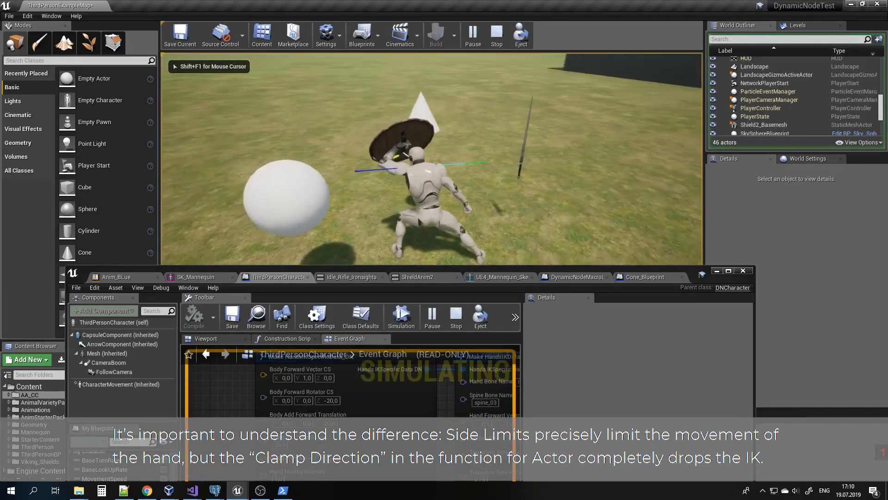
{"action": "key", "text": "w"}
{"action": "key", "text": "s"}
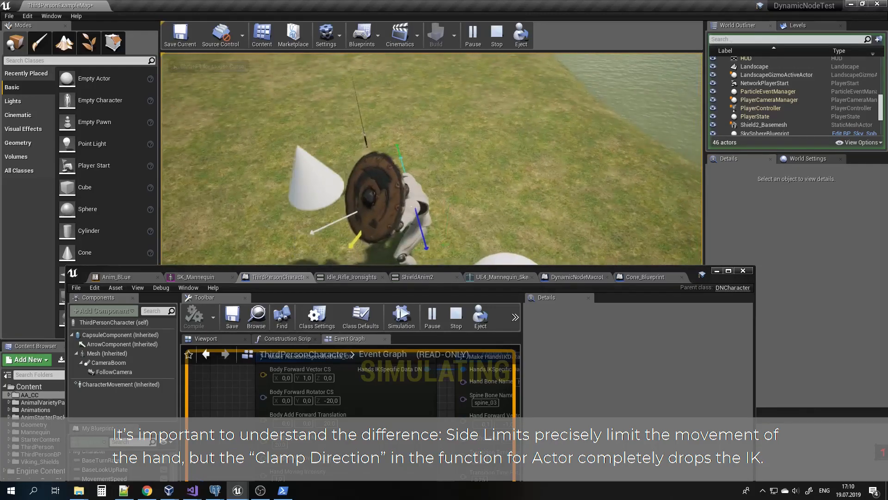
{"action": "key", "text": "w"}
{"action": "key", "text": "d"}
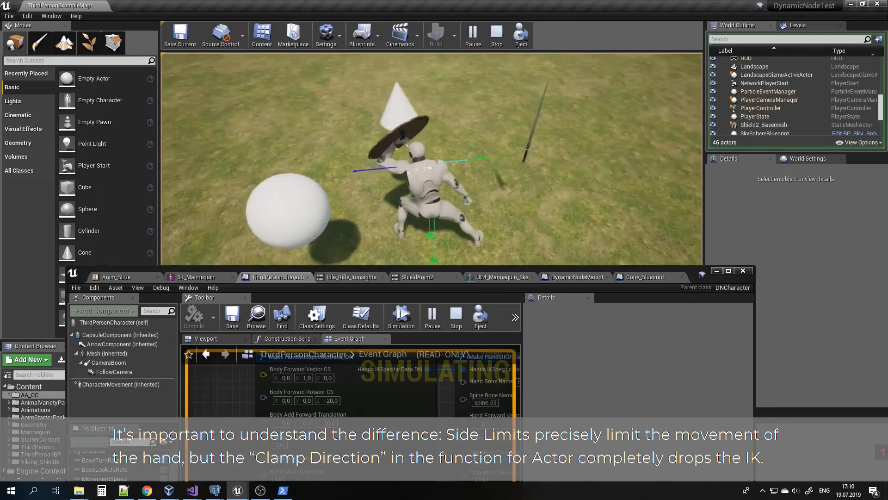
{"action": "key", "text": "shift+F1"}
{"action": "key", "text": "Escape"}
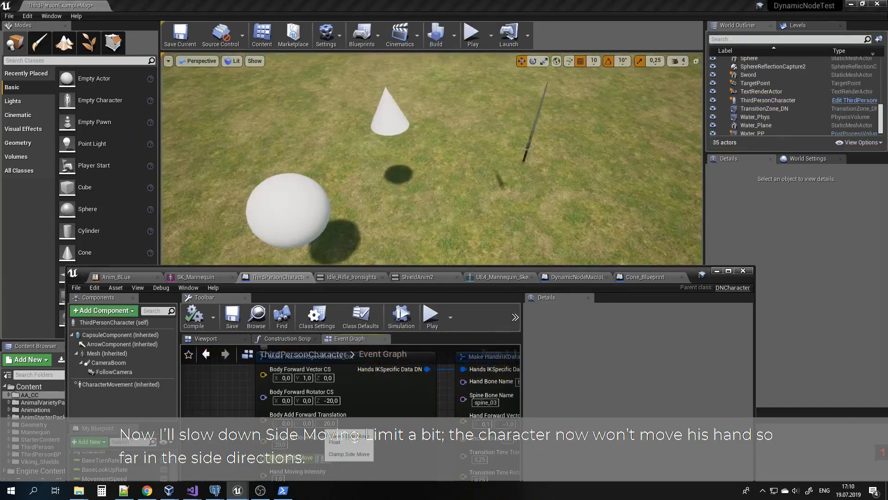
Step: Open the Clamp Side Move value of the Make HandsIKSpecificData_DN node for editing
{"action": "left_click", "coordinate": [318, 458]}
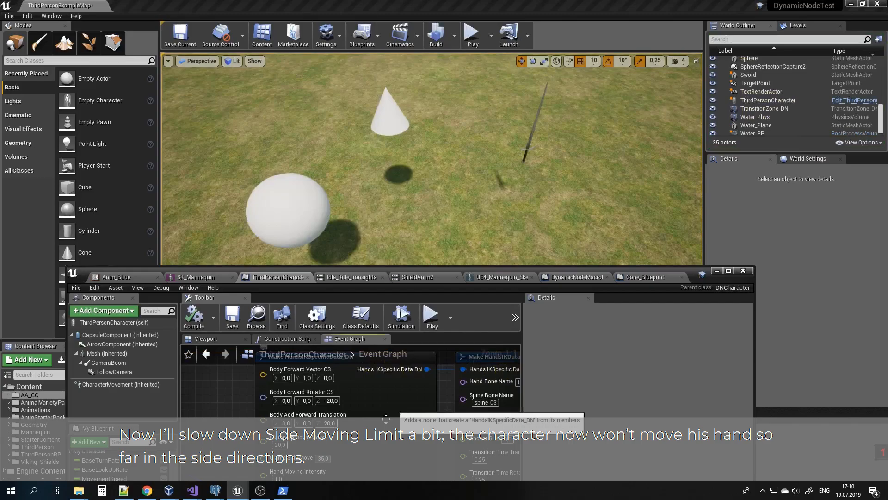
{"action": "left_click", "coordinate": [326, 458]}
{"action": "right_click_drag", "start_coordinate": [278, 464], "coordinate": [268, 424]}
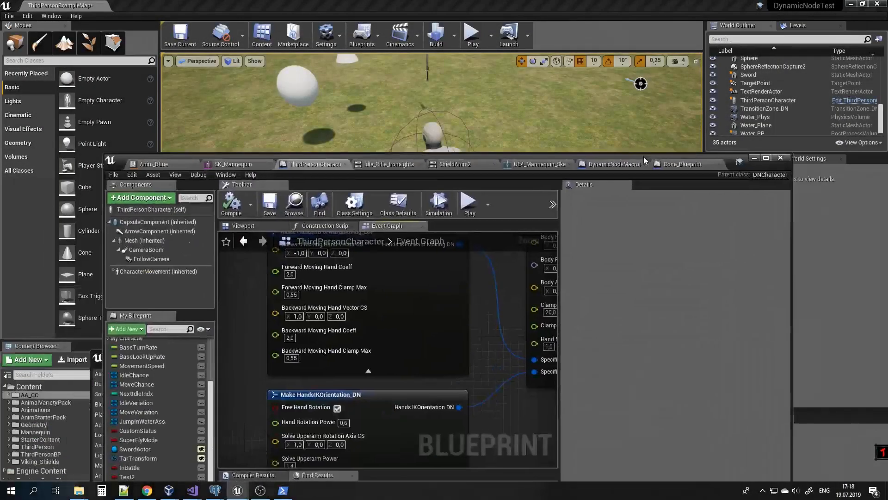
Step: Examine the settings of the Make HandsIKForwardMoving_DN node and move the blueprint window down to uncover the character in the viewport
{"action": "right_click_drag", "start_coordinate": [324, 260], "coordinate": [324, 323]}
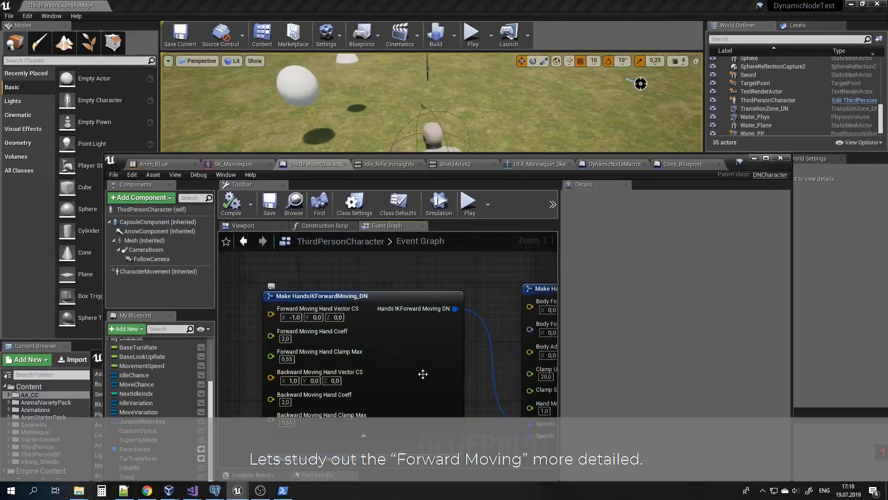
{"action": "right_click_drag", "start_coordinate": [410, 329], "coordinate": [420, 330]}
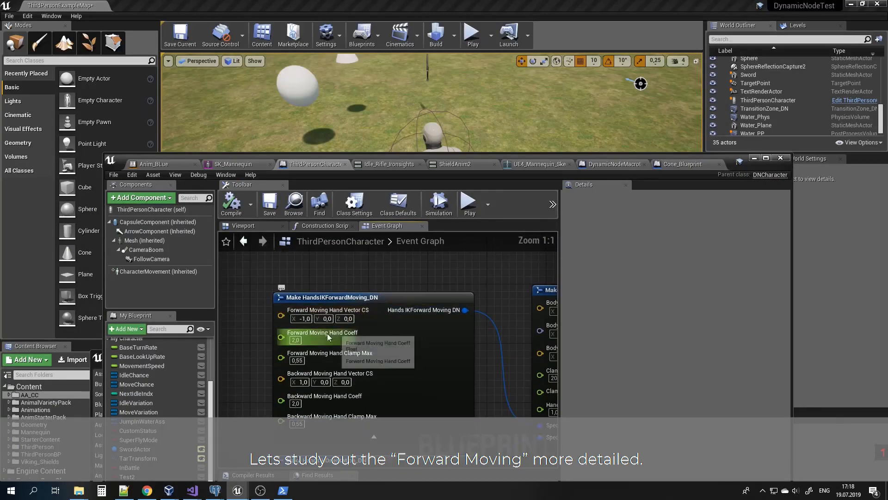
{"action": "left_click_drag", "start_coordinate": [508, 154], "coordinate": [494, 214]}
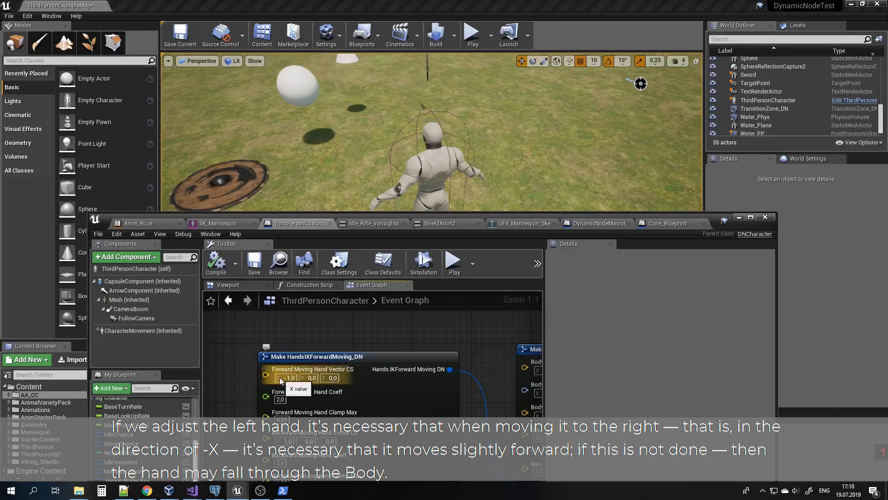
{"action": "left_click_drag", "start_coordinate": [282, 378], "coordinate": [227, 373]}
{"action": "left_click", "coordinate": [233, 345]}
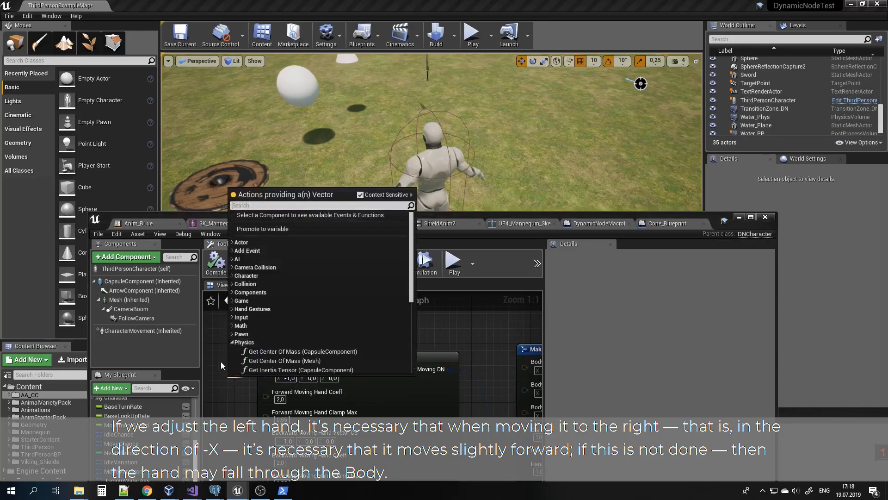
{"action": "left_click", "coordinate": [221, 360]}
Step: Open the SK_Mannequin mesh and examine its preview from above to check the axis directions for the shield hand
{"action": "right_click_drag", "start_coordinate": [256, 406], "coordinate": [254, 375]}
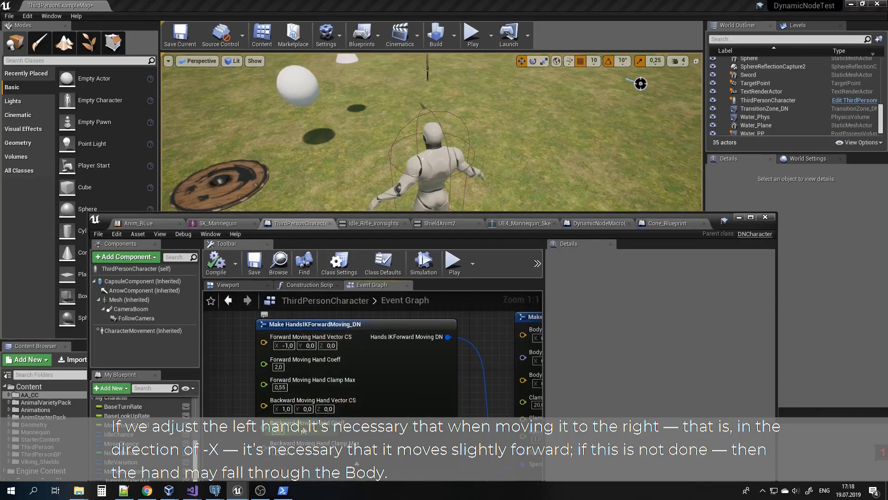
{"action": "left_click", "coordinate": [144, 223]}
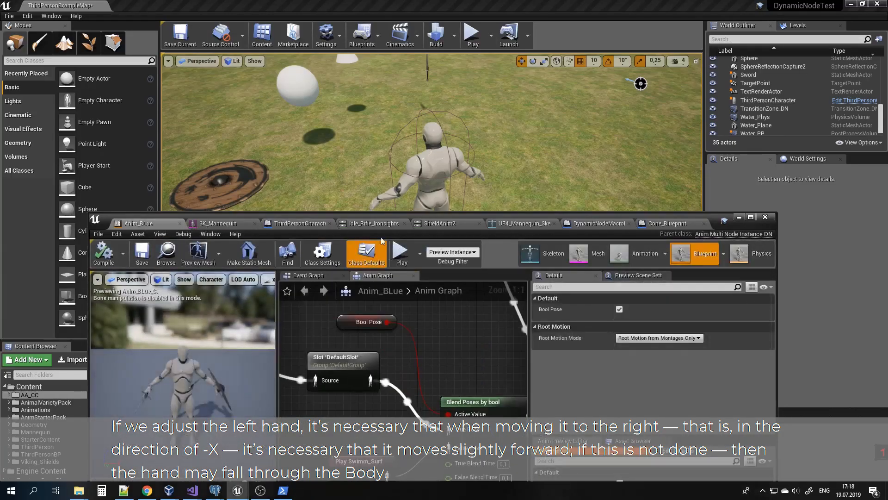
{"action": "left_click", "coordinate": [290, 225]}
{"action": "left_click", "coordinate": [225, 224]}
{"action": "right_click_drag", "start_coordinate": [347, 382], "coordinate": [347, 448]}
{"action": "left_click_drag", "start_coordinate": [509, 215], "coordinate": [491, 102]}
{"action": "right_click_drag", "start_coordinate": [463, 287], "coordinate": [463, 217]}
{"action": "right_click_drag", "start_coordinate": [263, 453], "coordinate": [263, 445]}
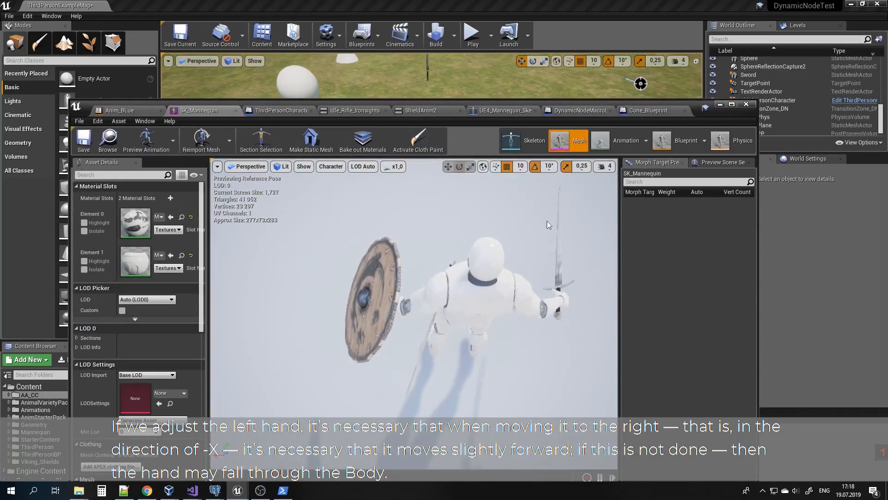
Step: Return to the ThirdPersonCharacter graph, review the hand IK nodes, then play the level and examine the shield hand from above
{"action": "left_click", "coordinate": [279, 112]}
{"action": "left_click_drag", "start_coordinate": [379, 102], "coordinate": [307, 175]}
{"action": "right_click_drag", "start_coordinate": [400, 350], "coordinate": [357, 343]}
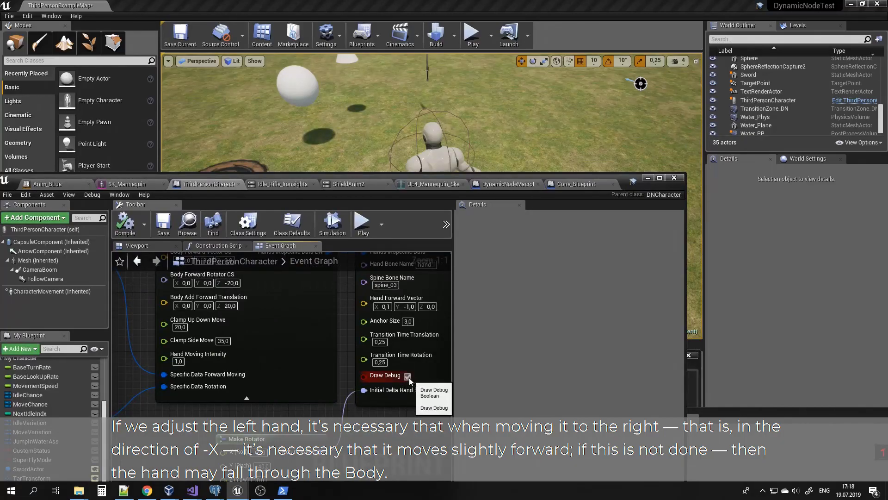
{"action": "right_click_drag", "start_coordinate": [195, 333], "coordinate": [437, 377]}
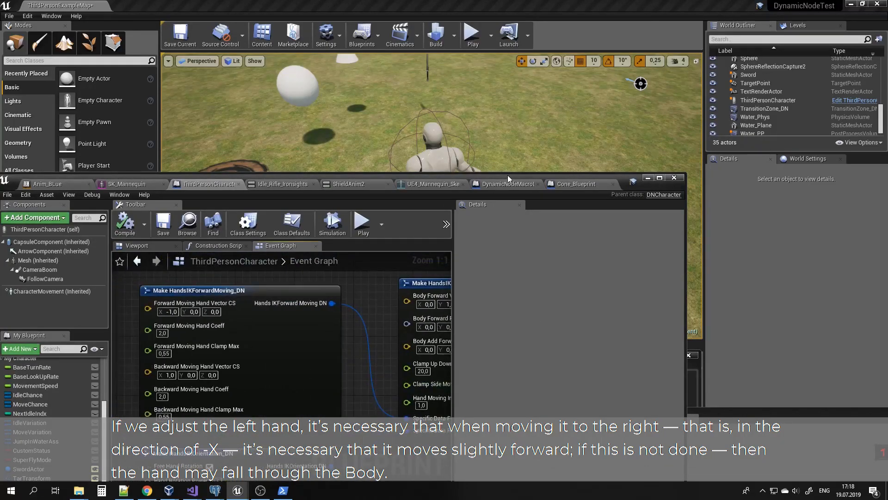
{"action": "left_click_drag", "start_coordinate": [507, 175], "coordinate": [525, 385]}
{"action": "left_click", "coordinate": [469, 39]}
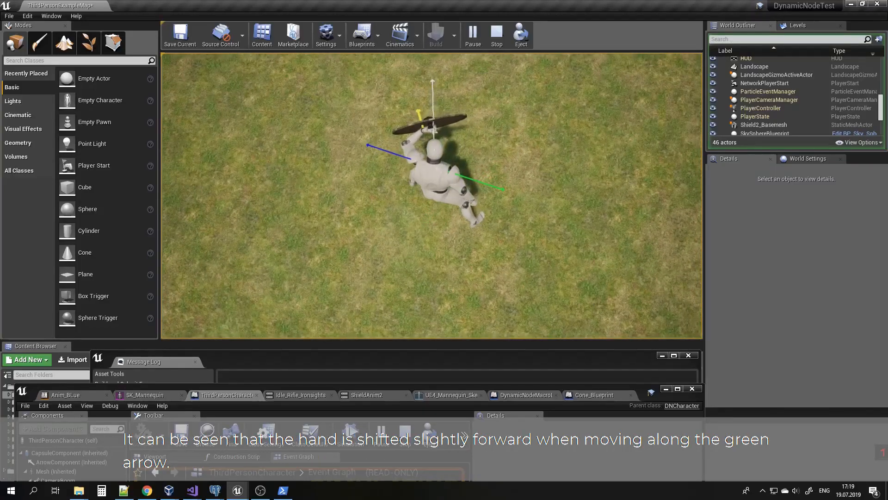
{"action": "key", "text": "Escape"}
Step: Set the Y value of both Forward and Backward Moving Hand Vector CS to 0,25 in Make HandsIKForwardMoving_DN
{"action": "left_click_drag", "start_coordinate": [400, 387], "coordinate": [484, 237]}
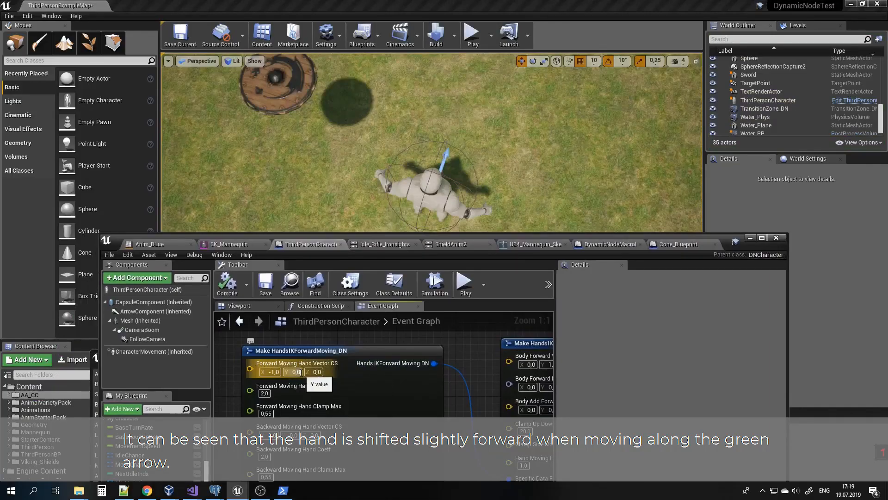
{"action": "left_click", "coordinate": [296, 372]}
{"action": "type", "text": "0,25"}
{"action": "key", "text": "Return"}
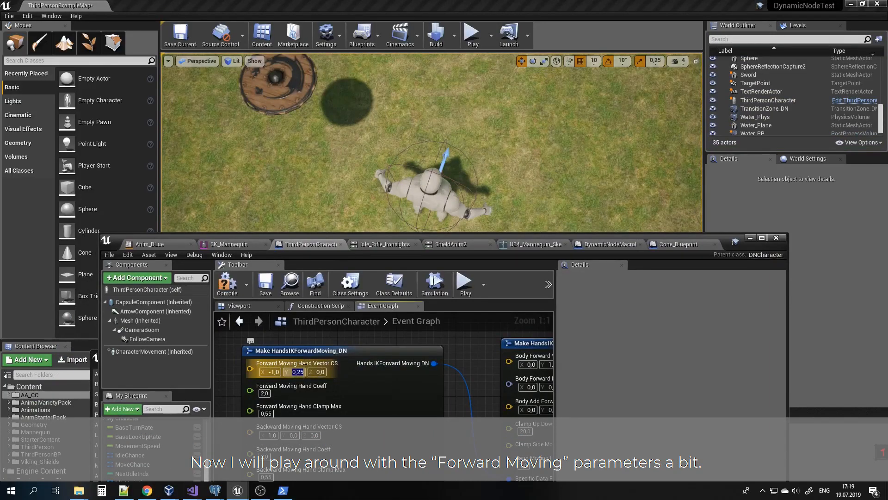
{"action": "right_click_drag", "start_coordinate": [308, 431], "coordinate": [306, 415]}
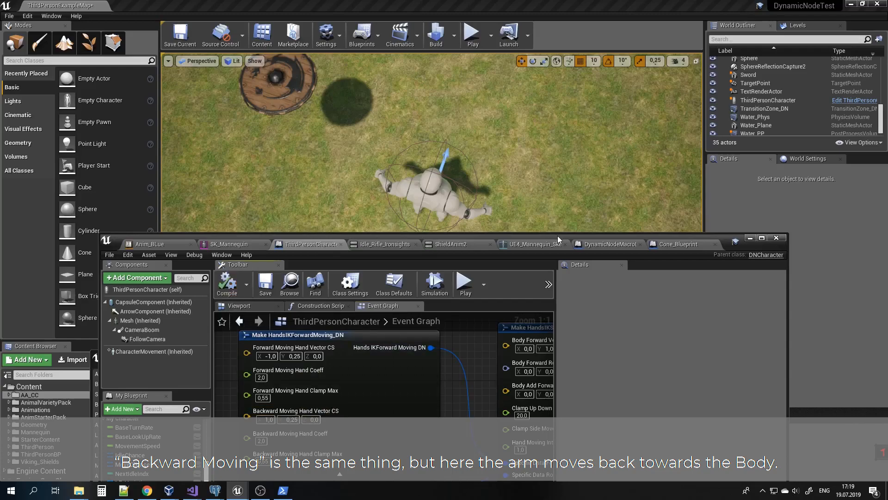
Step: Play the level and move the character near the sphere and cone to examine the hand's forward and backward shift
{"action": "left_click_drag", "start_coordinate": [557, 235], "coordinate": [547, 287]}
{"action": "left_click", "coordinate": [472, 33]}
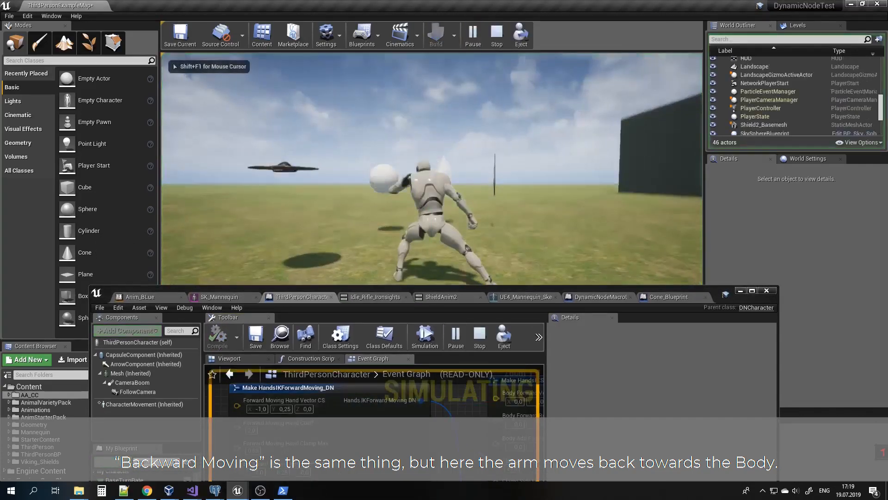
{"action": "key", "text": "e"}
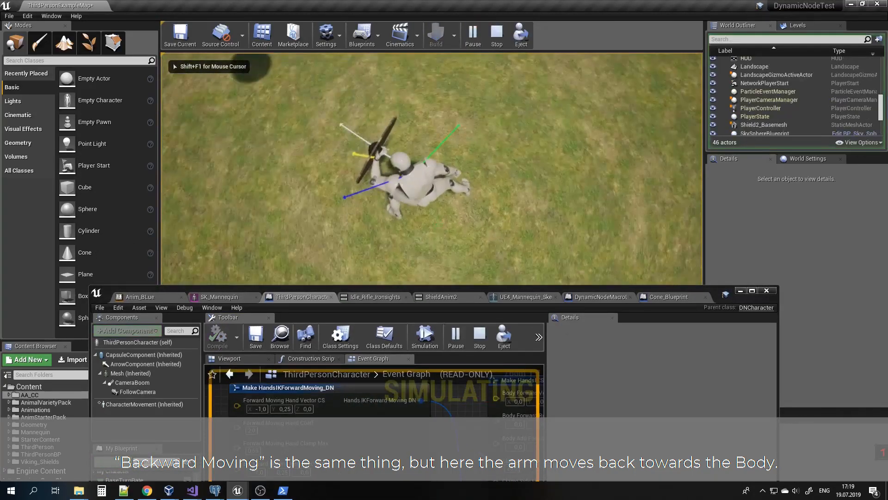
{"action": "key", "text": "w"}
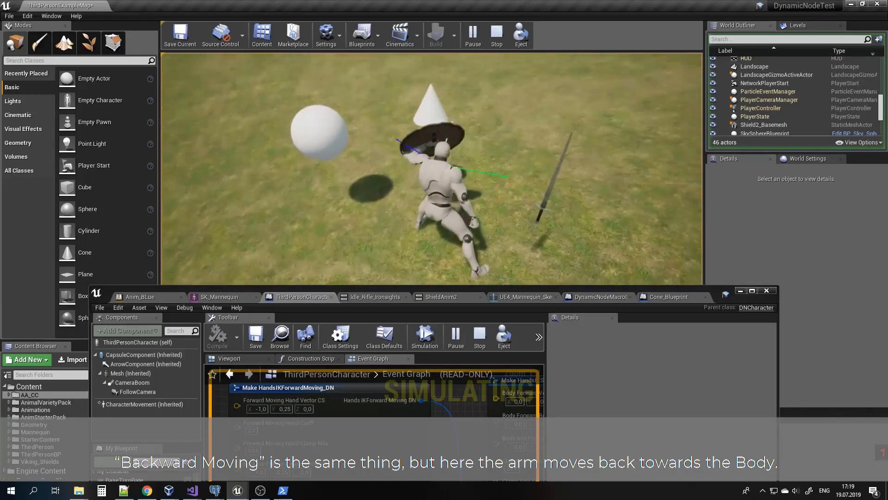
{"action": "left_click", "coordinate": [479, 336]}
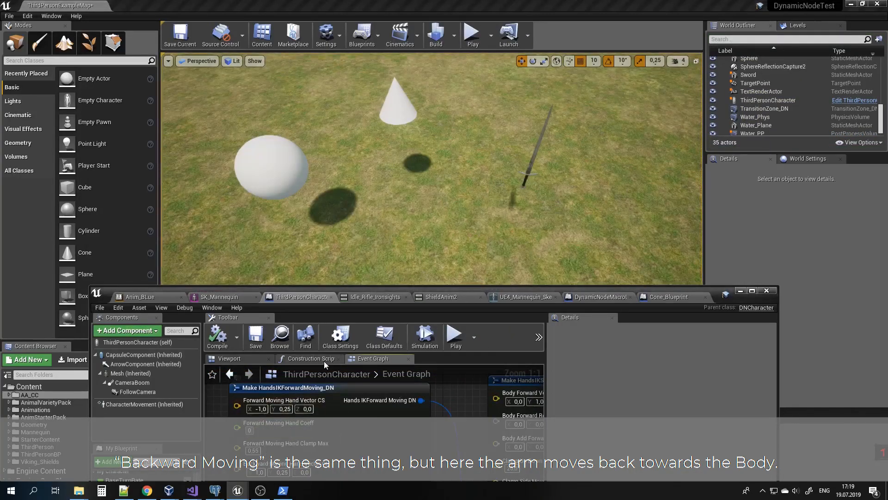
Step: Set Forward Moving Hand Coeff to 0,0 and play the level beside the sphere and cone to test it
{"action": "left_click_drag", "start_coordinate": [606, 290], "coordinate": [604, 306]}
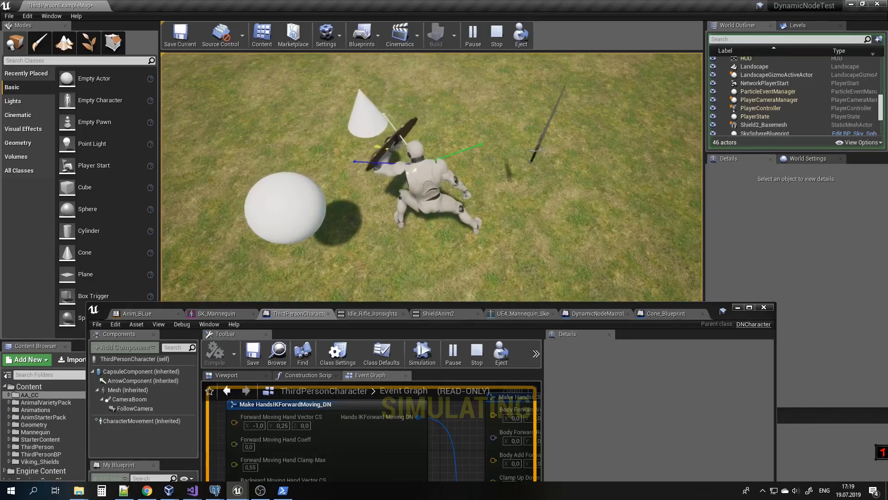
{"action": "key", "text": "Escape"}
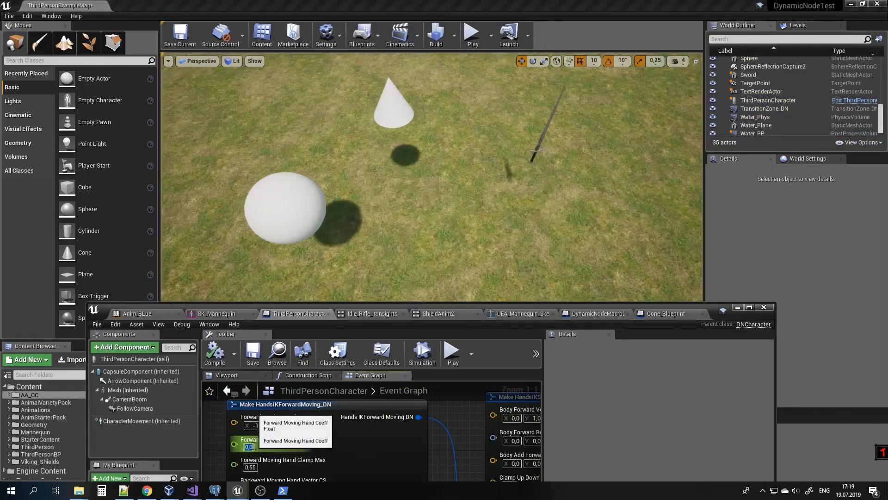
Step: Set Forward Moving Hand Coeff and Forward Moving Hand Clamp Max to 5, then test the exaggerated hand shift in play
{"action": "type", "text": "5"}
{"action": "left_click", "coordinate": [254, 467]}
{"action": "type", "text": "5"}
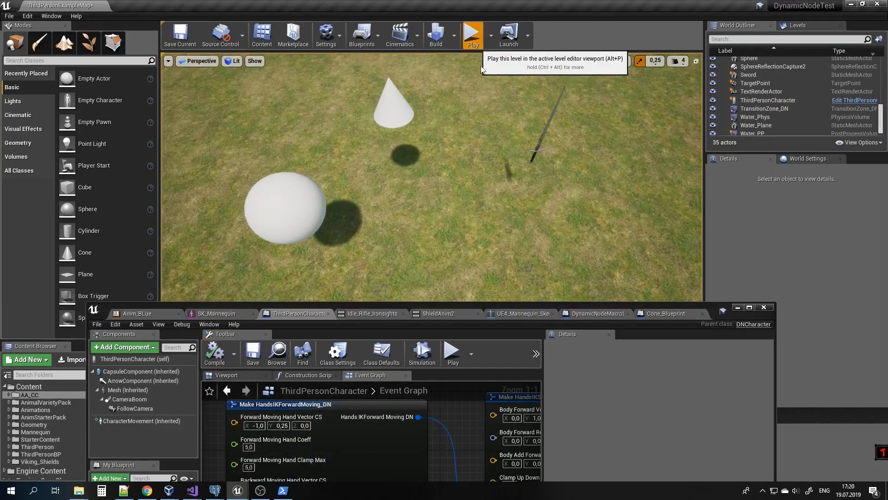
{"action": "left_click", "coordinate": [471, 35]}
{"action": "key", "text": "w"}
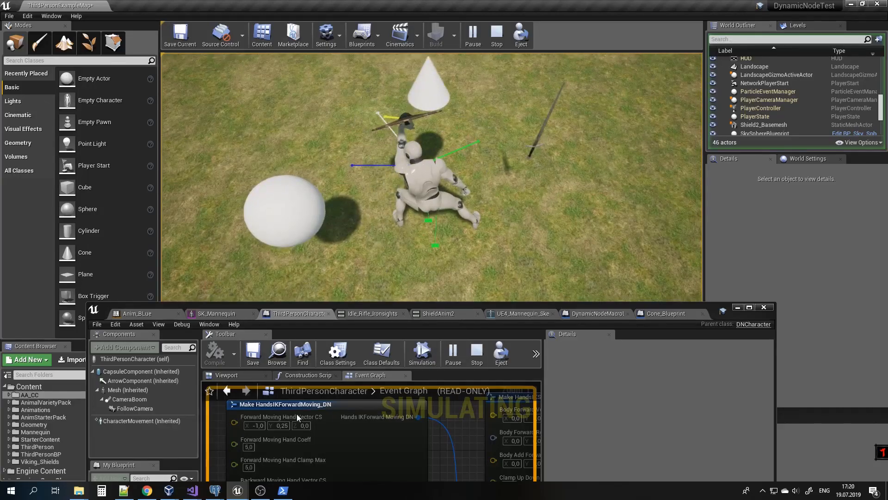
{"action": "key", "text": "Escape"}
Step: Set Forward Moving Hand Coeff to 2 and Forward Moving Hand Clamp Max to 0,55
{"action": "left_click_drag", "start_coordinate": [437, 307], "coordinate": [450, 256]}
{"action": "mouse_move", "coordinate": [346, 432]}
{"action": "right_mouse_down"}
{"action": "mouse_move", "coordinate": [360, 405]}
{"action": "mouse_move", "coordinate": [331, 435]}
{"action": "right_mouse_up"}
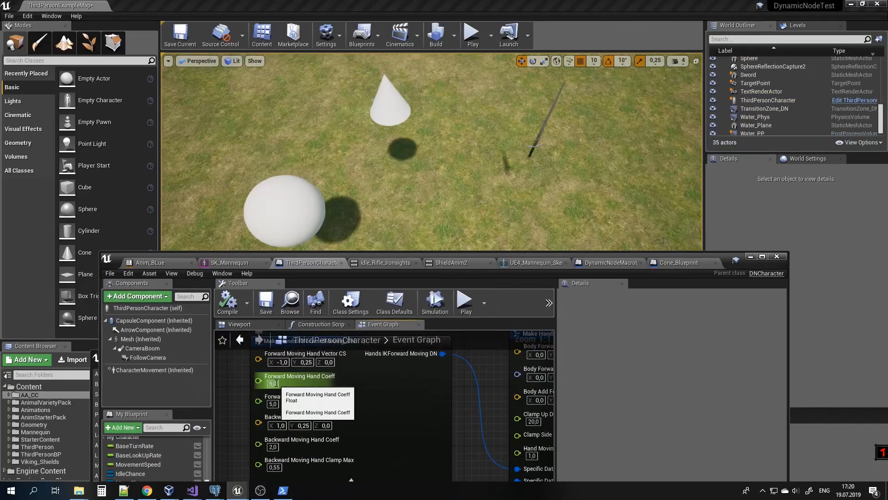
{"action": "left_click", "coordinate": [276, 382]}
{"action": "type", "text": "2"}
{"action": "left_click", "coordinate": [273, 403]}
{"action": "type", "text": "0,55"}
{"action": "key", "text": "Return"}
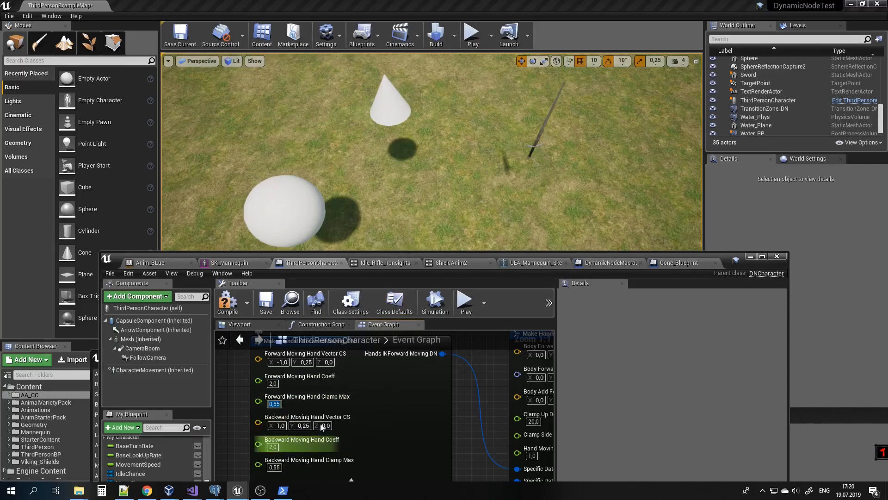
Step: Set the Z value of Forward Moving Hand Vector CS to 1
{"action": "right_click_drag", "start_coordinate": [359, 394], "coordinate": [355, 409]}
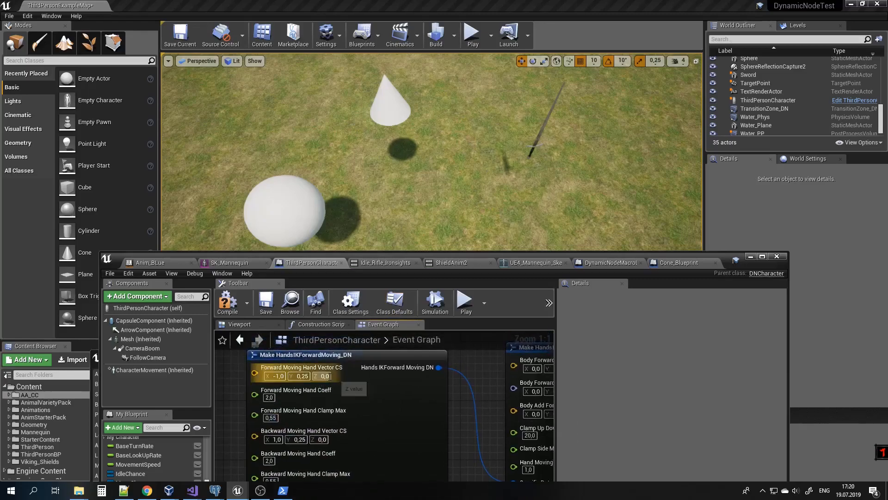
{"action": "type", "text": "1"}
{"action": "key", "text": "Return"}
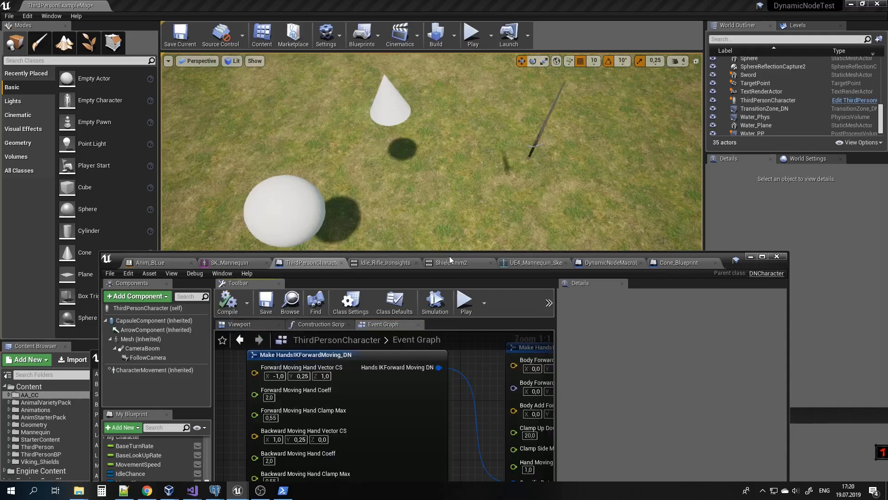
Step: Play the level and circle the sphere and cone to examine the effect of the vector's Z value on the shield hand
{"action": "left_click_drag", "start_coordinate": [449, 256], "coordinate": [450, 326]}
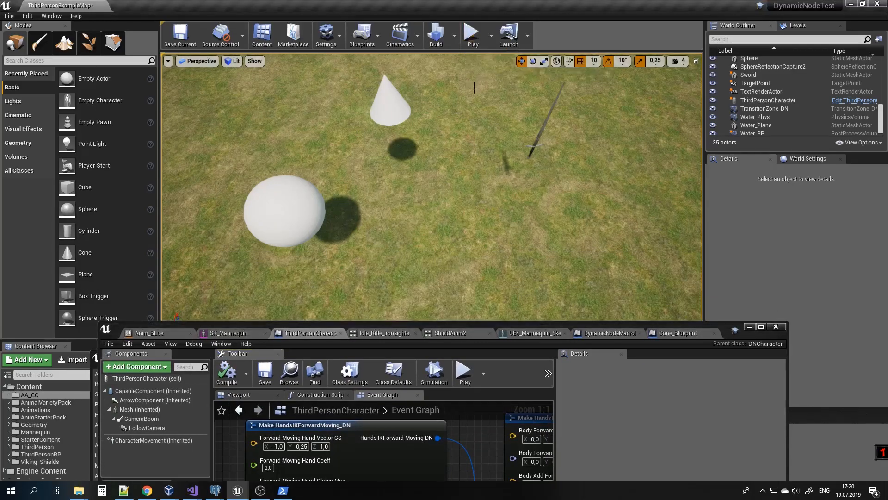
{"action": "left_click", "coordinate": [476, 44]}
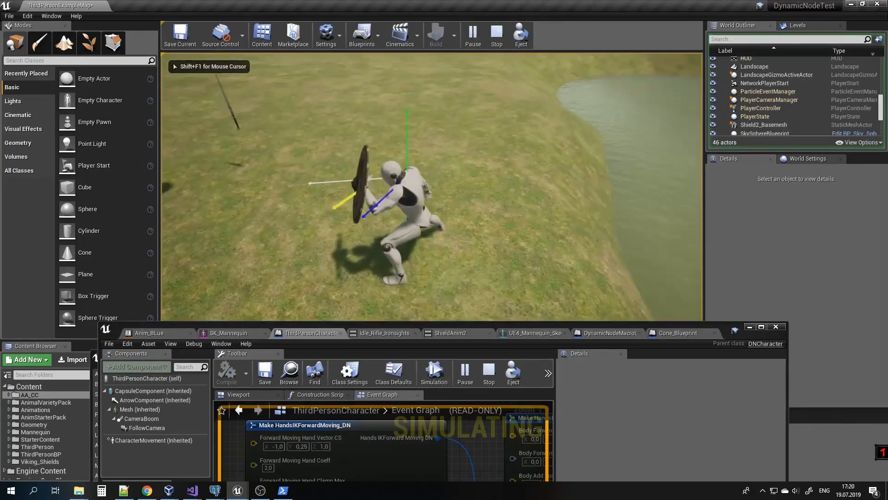
{"action": "key", "text": "w"}
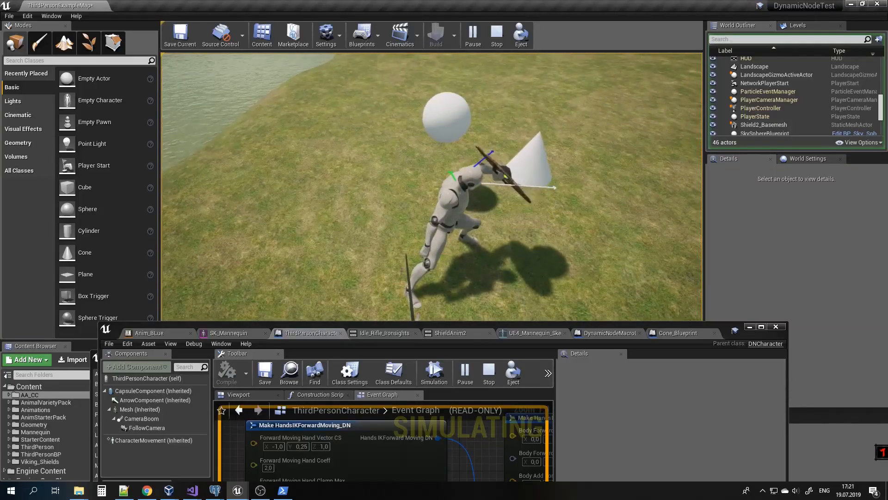
{"action": "key", "text": "Escape"}
Step: Toggle Free Hand Rotation in the Make HandsIKOrientation_DN node, leave it off, and set Hand Rotation Power to 1,2
{"action": "left_click_drag", "start_coordinate": [584, 327], "coordinate": [596, 248]}
{"action": "right_click_drag", "start_coordinate": [340, 414], "coordinate": [340, 373]}
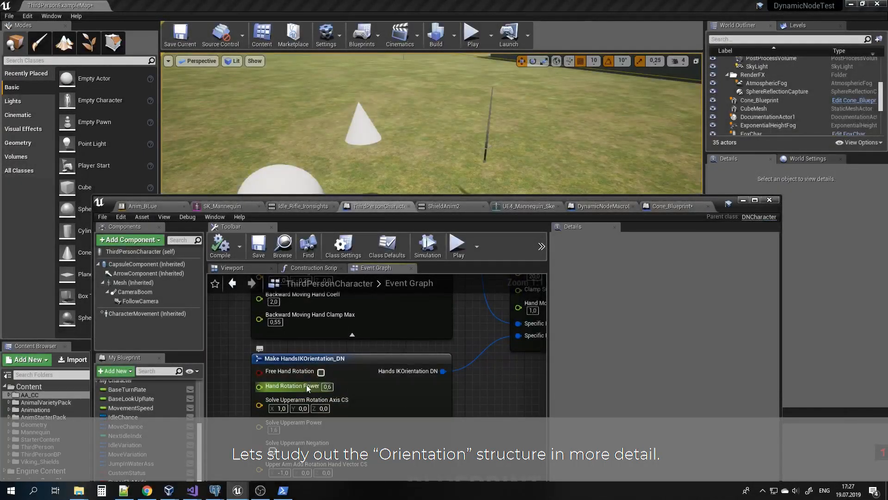
{"action": "left_click", "coordinate": [321, 372]}
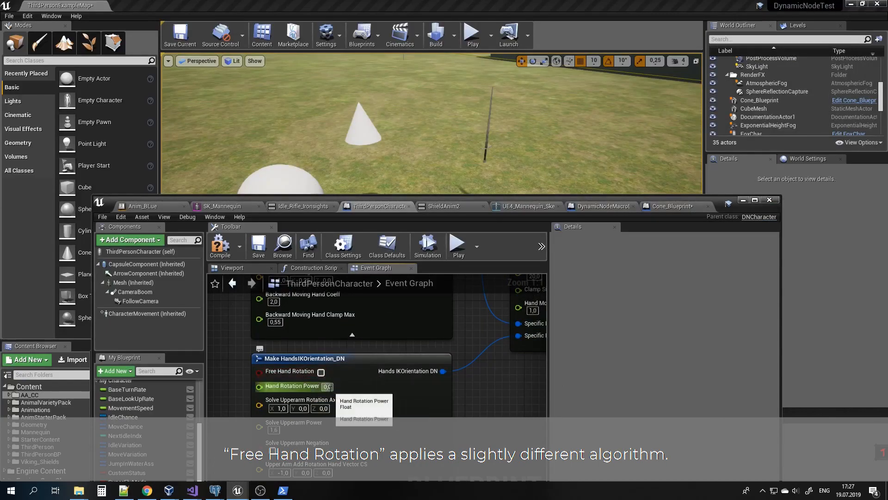
{"action": "left_click", "coordinate": [331, 388]}
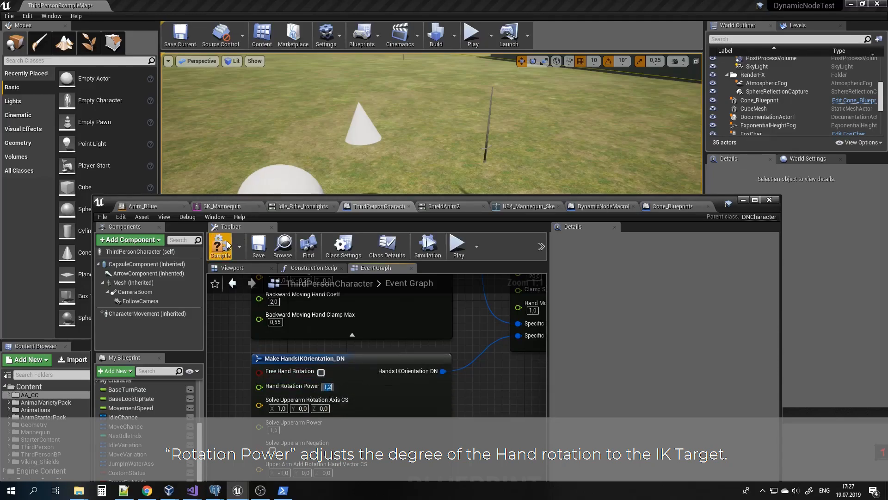
Step: Play the level and walk up to the sphere and cone to examine how the shield hand rotates toward the target
{"action": "left_click_drag", "start_coordinate": [503, 202], "coordinate": [462, 301]}
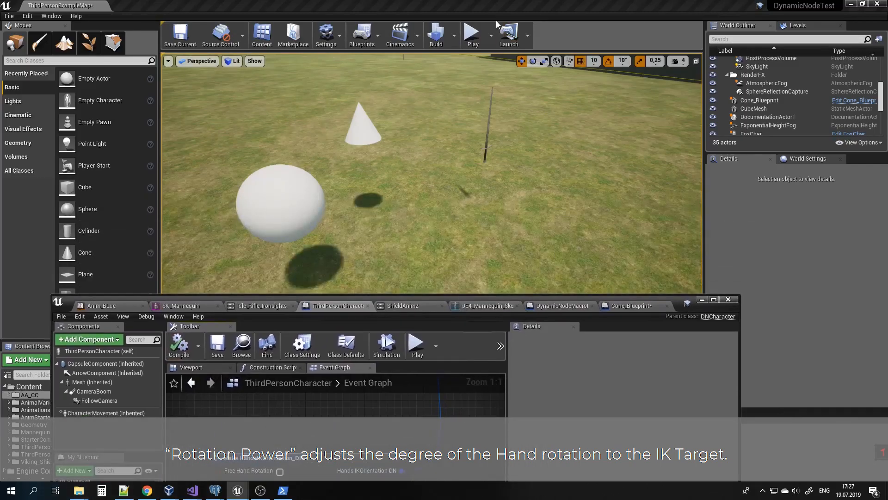
{"action": "left_click", "coordinate": [472, 35]}
{"action": "left_click", "coordinate": [481, 147]}
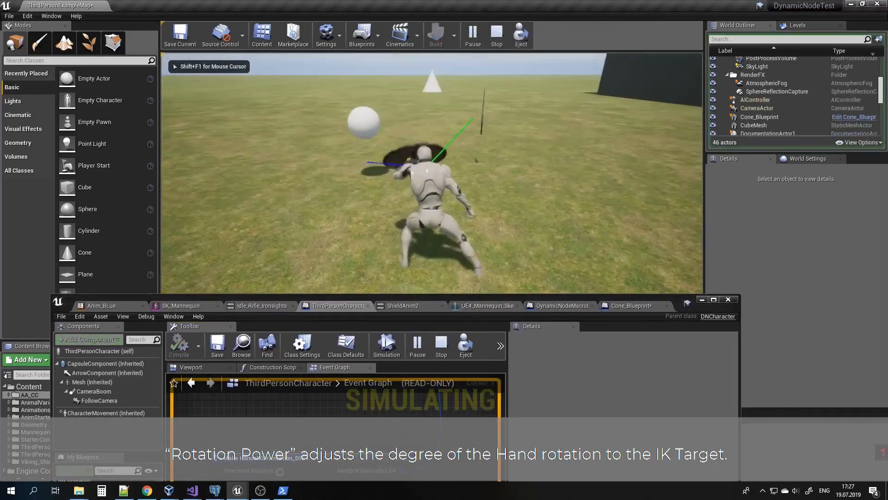
{"action": "key", "text": "w"}
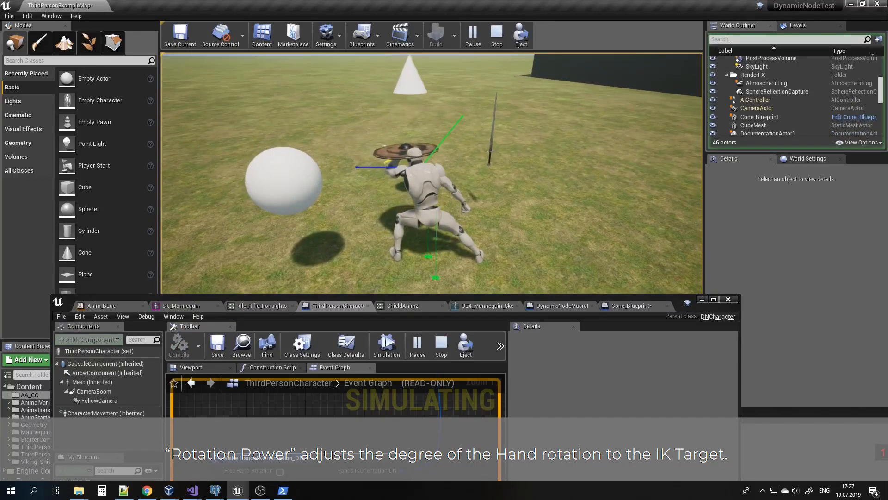
{"action": "key", "text": "Escape"}
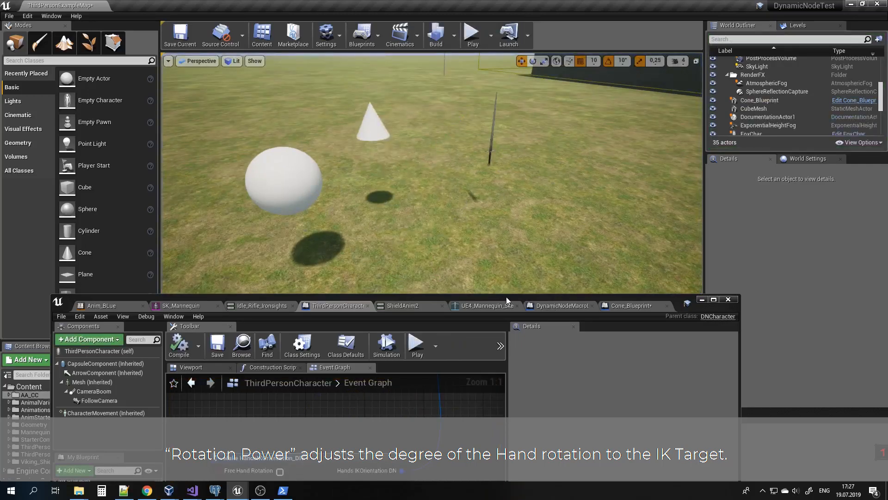
Step: Set Hand Rotation Power to 2,0 and replay the level near the cone to test the stronger hand rotation
{"action": "left_click_drag", "start_coordinate": [506, 300], "coordinate": [523, 230]}
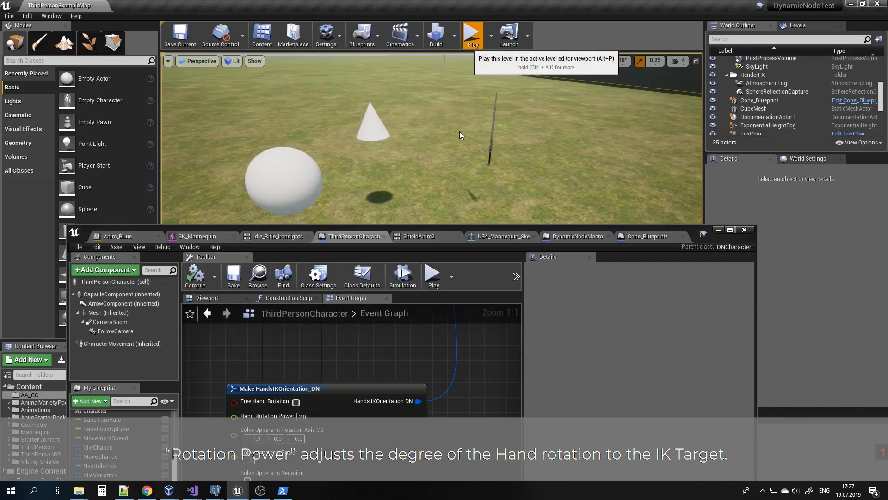
{"action": "left_click", "coordinate": [470, 35]}
{"action": "key", "text": "w"}
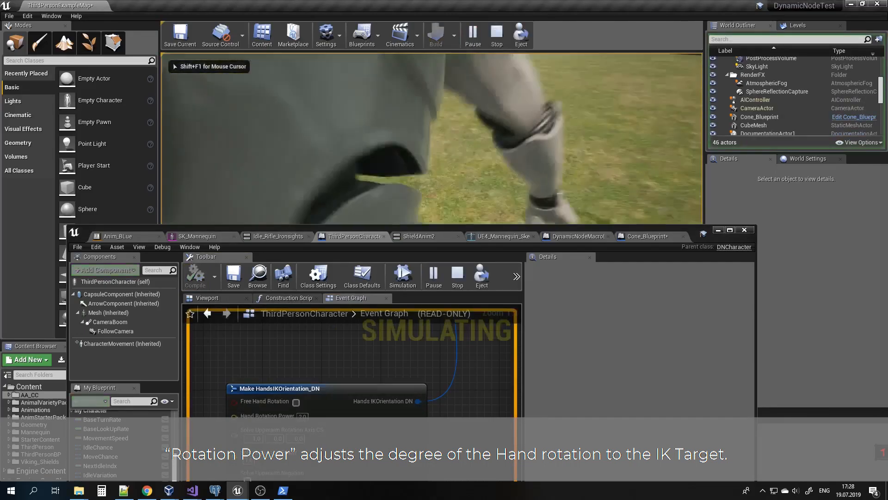
{"action": "key", "text": "w"}
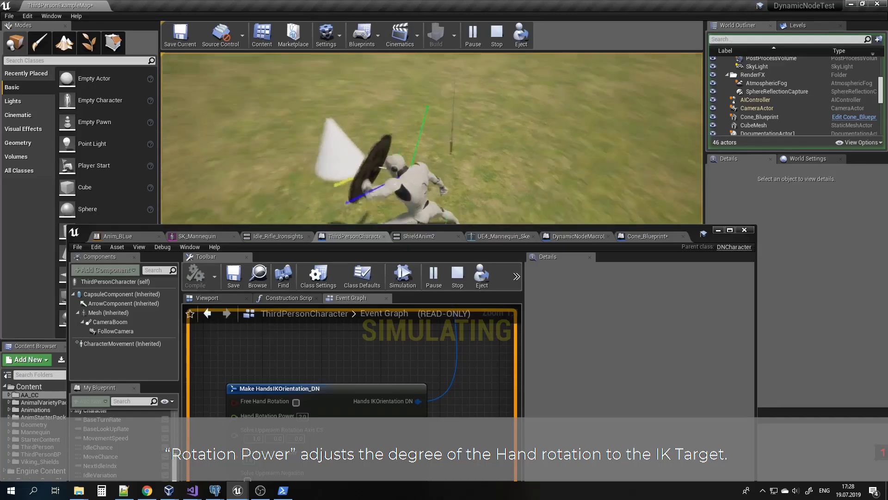
{"action": "key", "text": "Escape"}
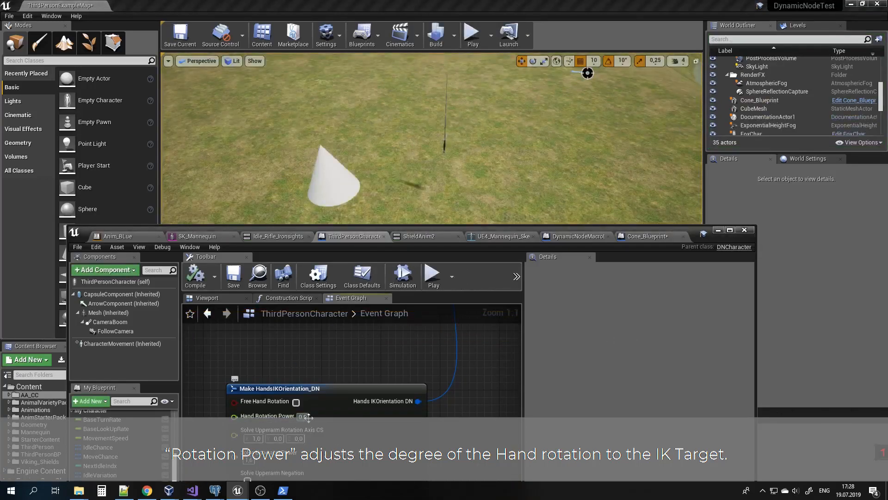
Step: Set the X value of Init Offset Rotation Upper Arm CS to 60,0, compile, and play the level to test the shield hand
{"action": "right_click_drag", "start_coordinate": [464, 434], "coordinate": [498, 264]}
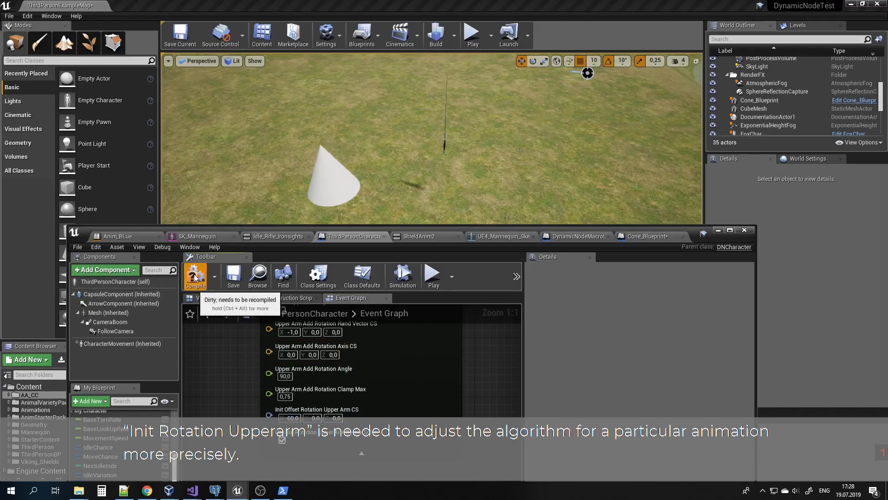
{"action": "left_click_drag", "start_coordinate": [528, 227], "coordinate": [560, 319]}
{"action": "scroll", "coordinate": [367, 394], "scroll_direction": "down", "scroll_amount": 1}
{"action": "left_click", "coordinate": [472, 35]}
{"action": "left_click", "coordinate": [515, 211]}
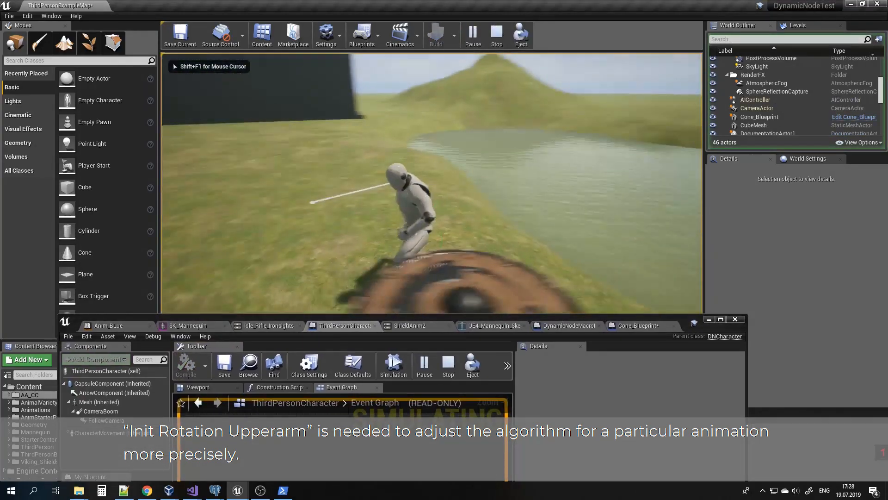
{"action": "key", "text": "e"}
{"action": "key", "text": "a"}
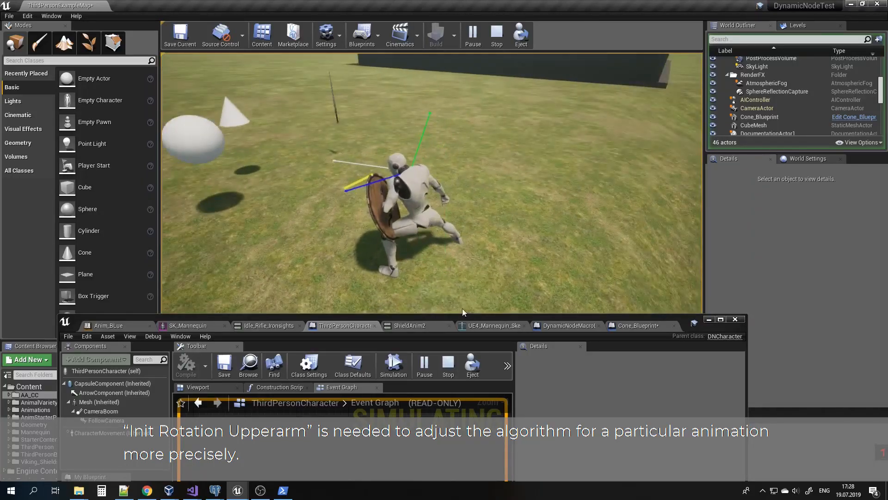
{"action": "key", "text": "Escape"}
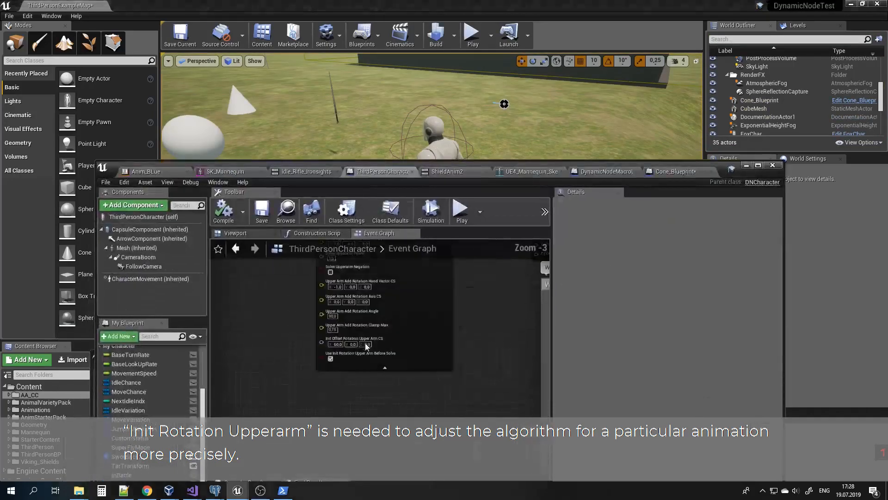
Step: Set the X value of Init Offset Rotation Upper Arm CS to 0,0 and make sure Solve Upperarm is enabled on DN_HandsIKMoveToActor
{"action": "scroll", "coordinate": [357, 356], "scroll_direction": "up", "scroll_amount": 2}
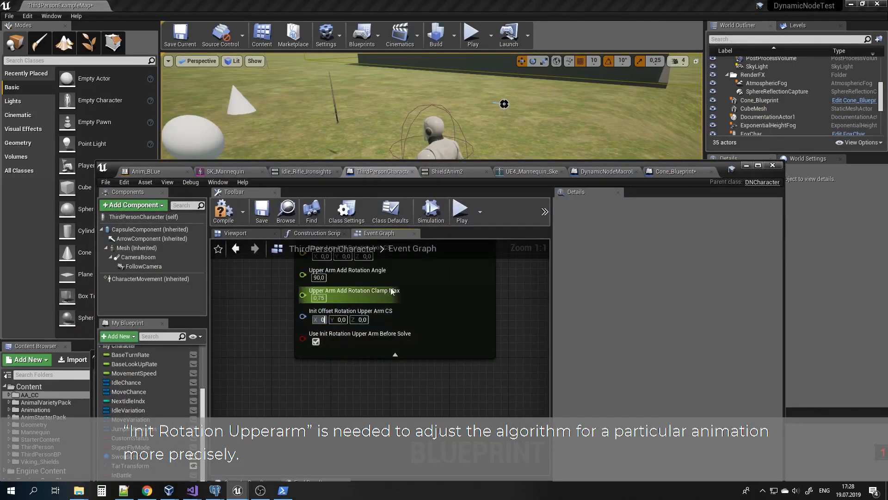
{"action": "right_click_drag", "start_coordinate": [444, 341], "coordinate": [445, 490]}
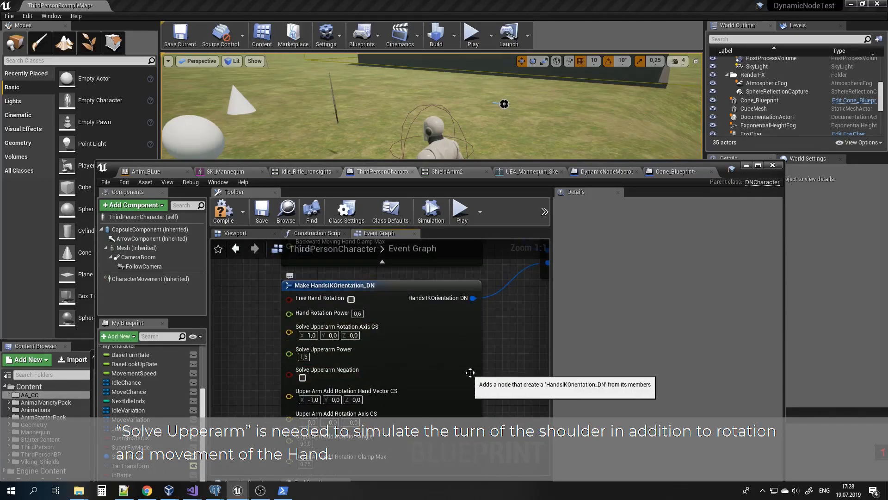
{"action": "scroll", "coordinate": [347, 337], "scroll_direction": "down", "scroll_amount": 7}
{"action": "scroll", "coordinate": [213, 321], "scroll_direction": "down", "scroll_amount": 5}
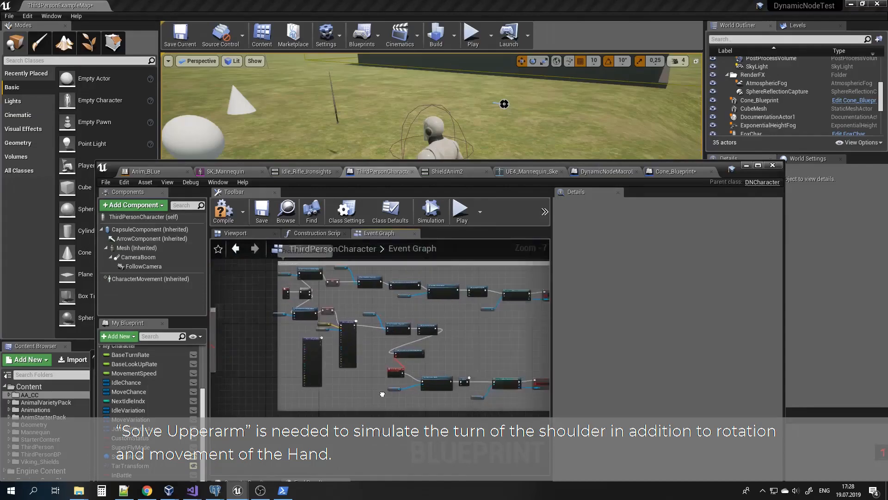
{"action": "scroll", "coordinate": [321, 351], "scroll_direction": "up", "scroll_amount": 12}
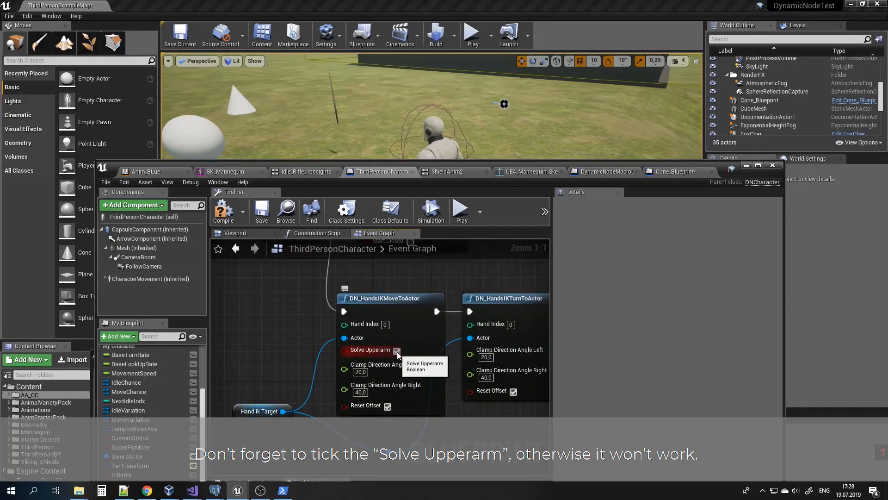
{"action": "right_click_drag", "start_coordinate": [241, 322], "coordinate": [389, 351]}
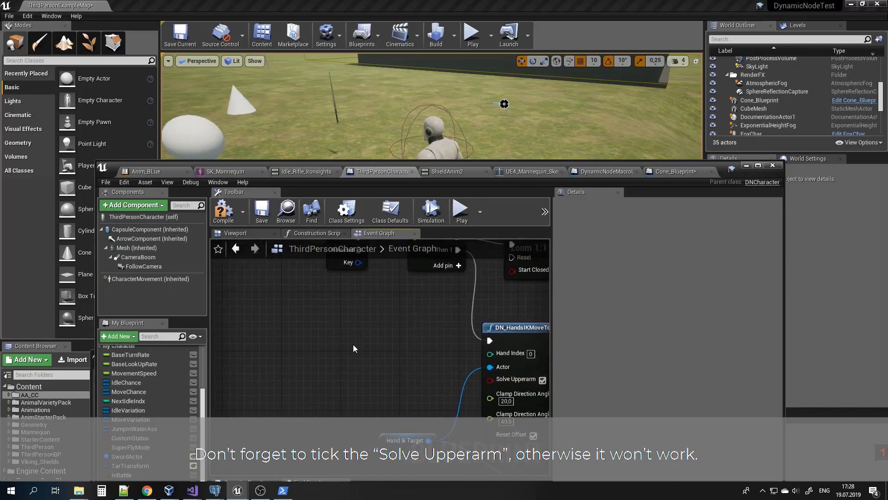
Step: Compile the blueprint and play the level near the sphere and cone to examine how the upper arm turns with the shield
{"action": "scroll", "coordinate": [326, 333], "scroll_direction": "down", "scroll_amount": 7}
{"action": "right_click_drag", "start_coordinate": [325, 333], "coordinate": [295, 357]}
{"action": "scroll", "coordinate": [370, 369], "scroll_direction": "up", "scroll_amount": 7}
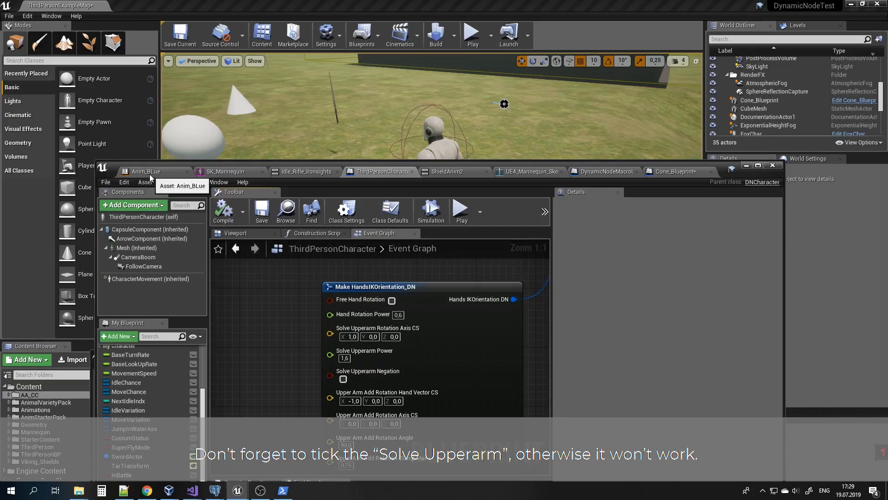
{"action": "left_click", "coordinate": [746, 165]}
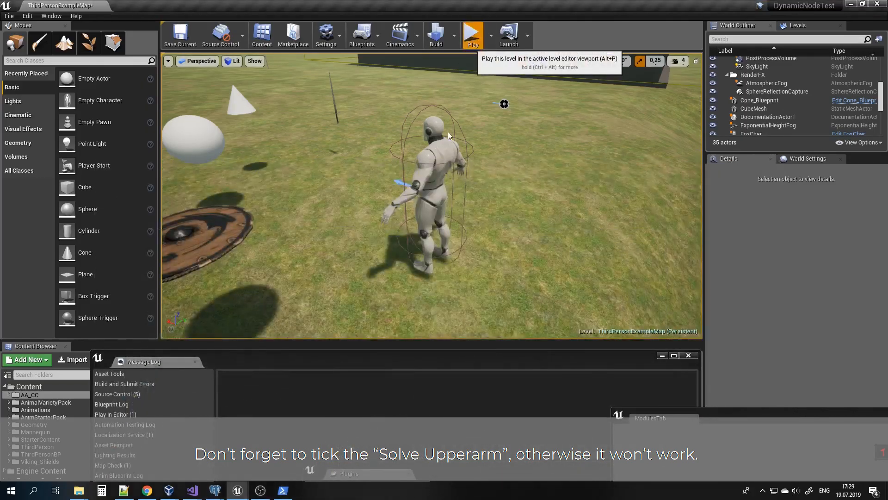
{"action": "left_click", "coordinate": [472, 33]}
{"action": "key", "text": "w"}
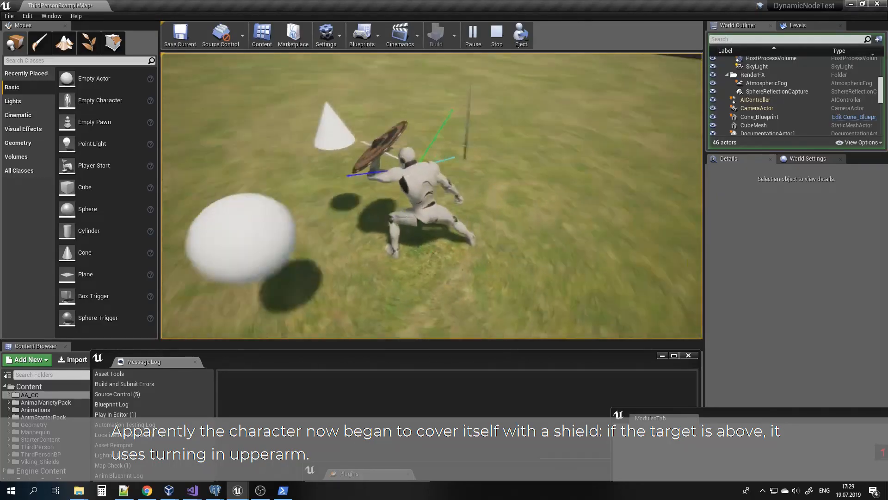
{"action": "key", "text": "Escape"}
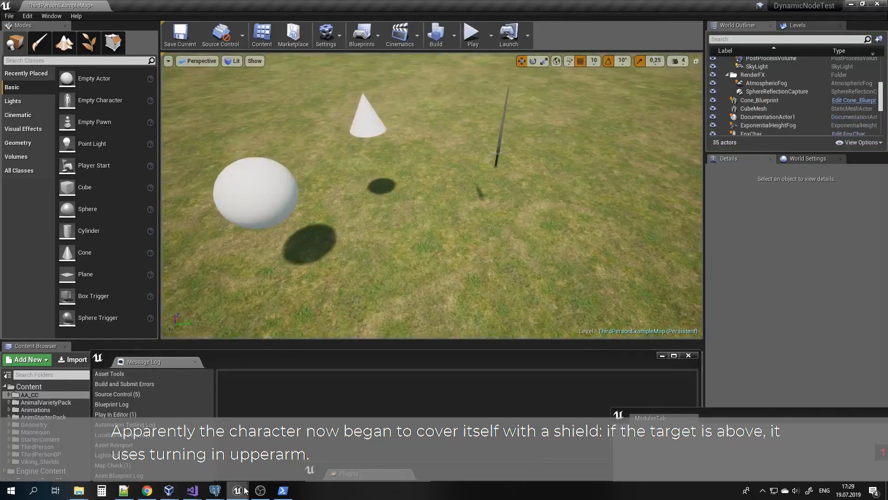
Step: Set Solve Upperarm Power to 0,0 in Make HandsIKOrientation_DN and replay the level near the sphere and cone for comparison
{"action": "mouse_move", "coordinate": [244, 490]}
{"action": "left_click", "coordinate": [663, 459]}
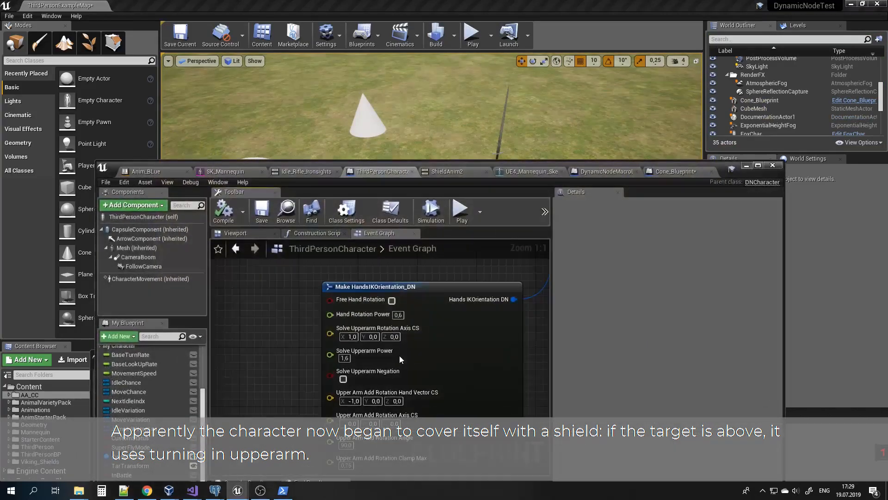
{"action": "right_click_drag", "start_coordinate": [295, 373], "coordinate": [268, 377]}
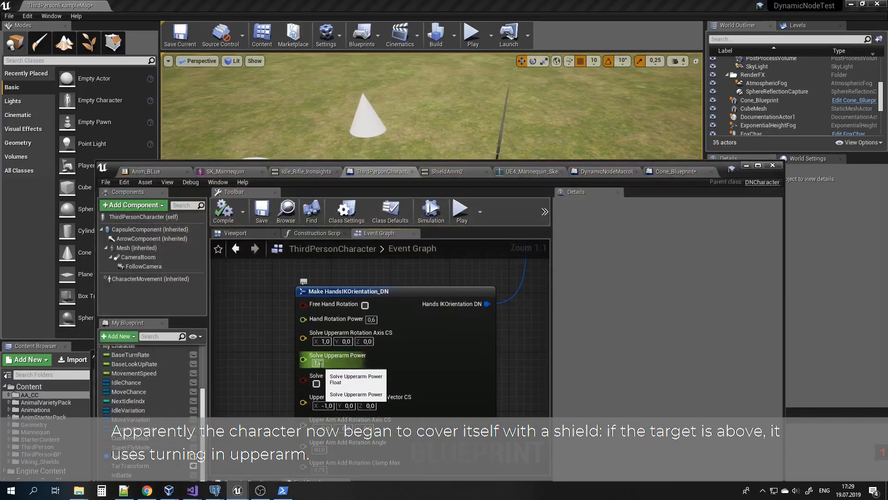
{"action": "type", "text": "0"}
{"action": "key", "text": "Return"}
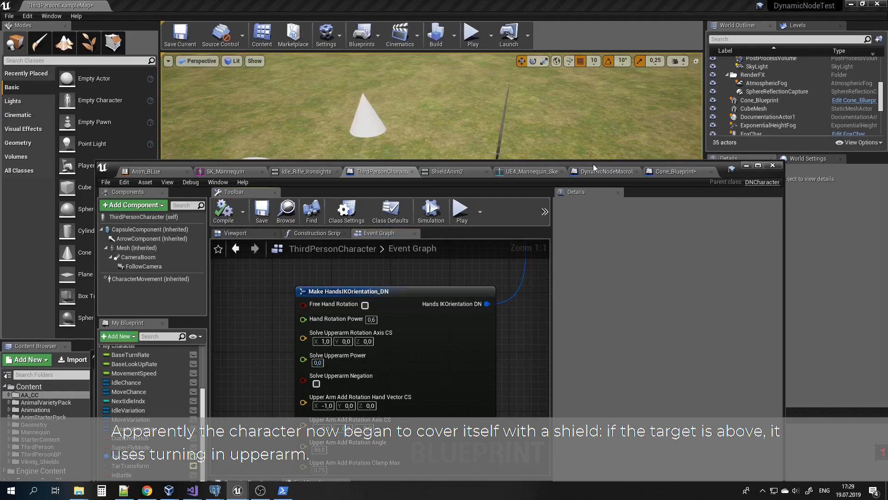
{"action": "left_click_drag", "start_coordinate": [593, 164], "coordinate": [589, 287]}
{"action": "left_click", "coordinate": [472, 36]}
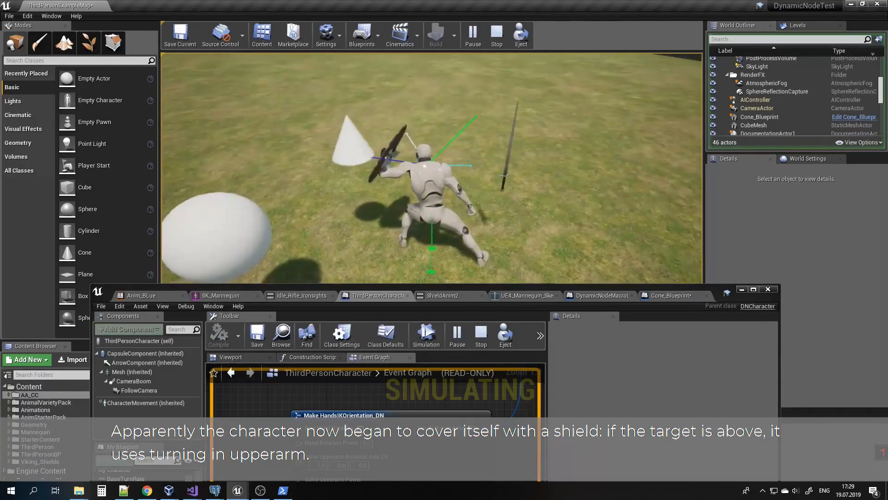
{"action": "key", "text": "Escape"}
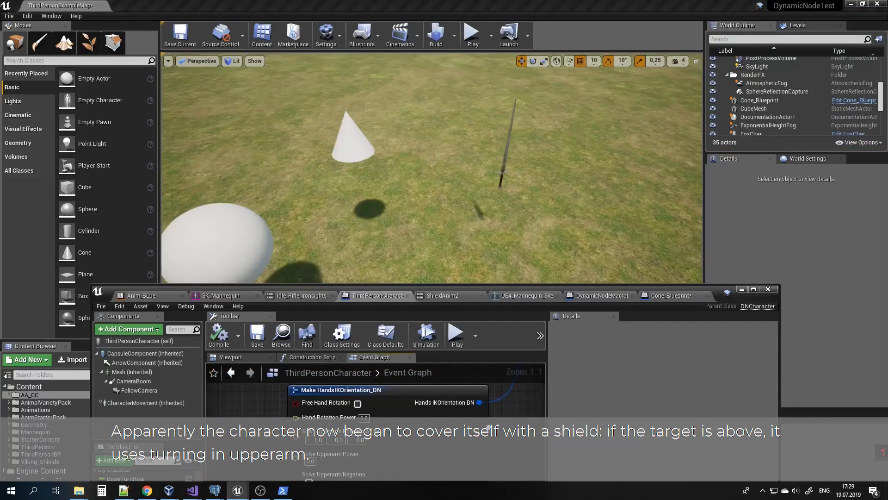
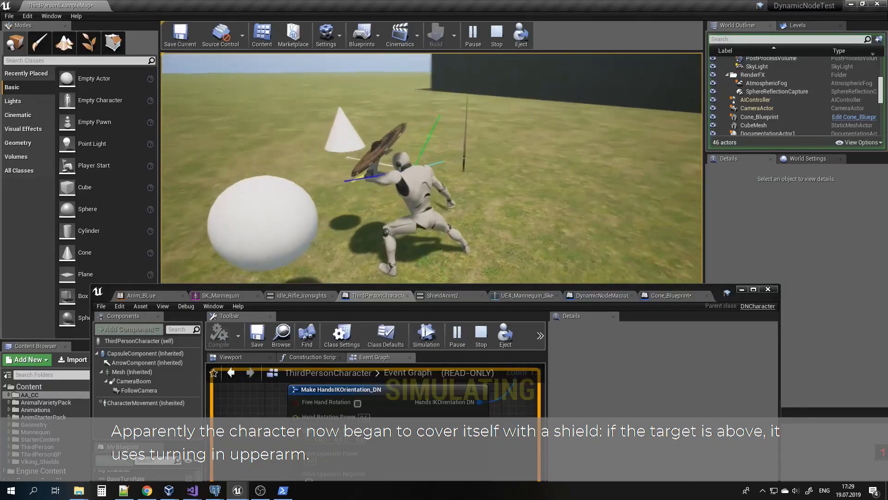
Step: End the play session, set Solve Upperarm Power to 1,6, and look over the Solve Upperarm Negation option
{"action": "key", "text": "Escape"}
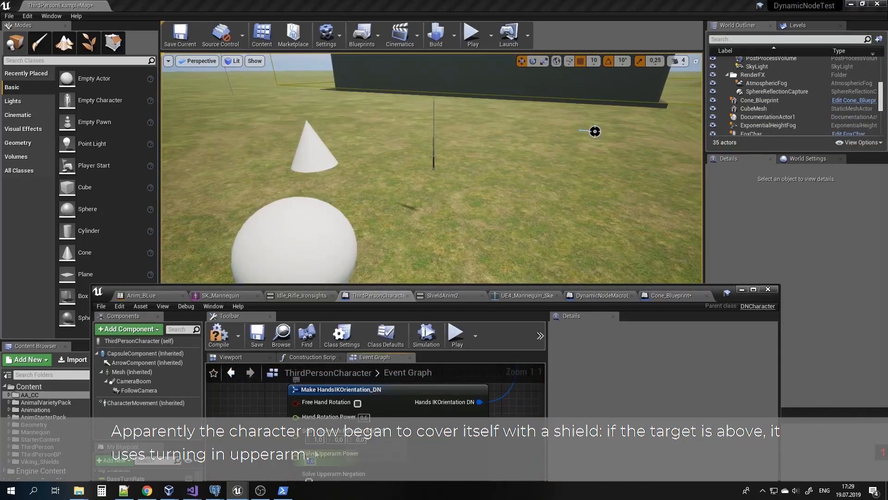
{"action": "right_click_drag", "start_coordinate": [243, 436], "coordinate": [241, 407]}
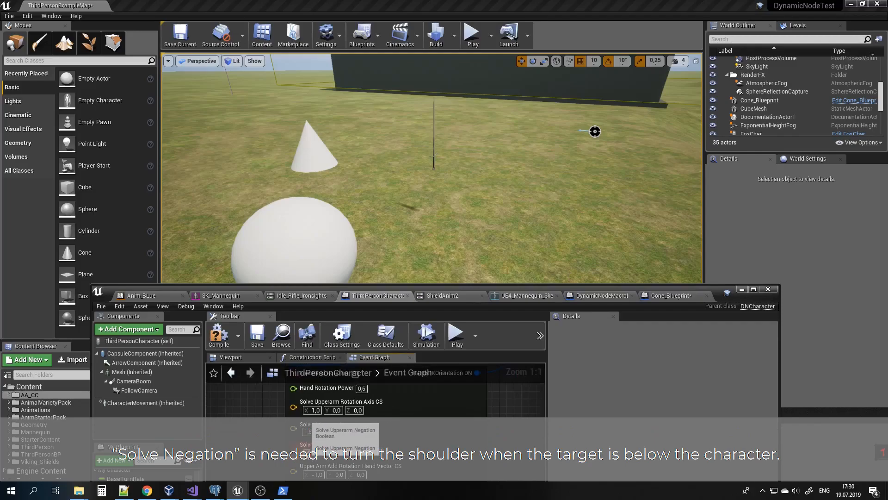
{"action": "left_click_drag", "start_coordinate": [510, 287], "coordinate": [565, 117]}
{"action": "right_click_drag", "start_coordinate": [469, 260], "coordinate": [474, 293]}
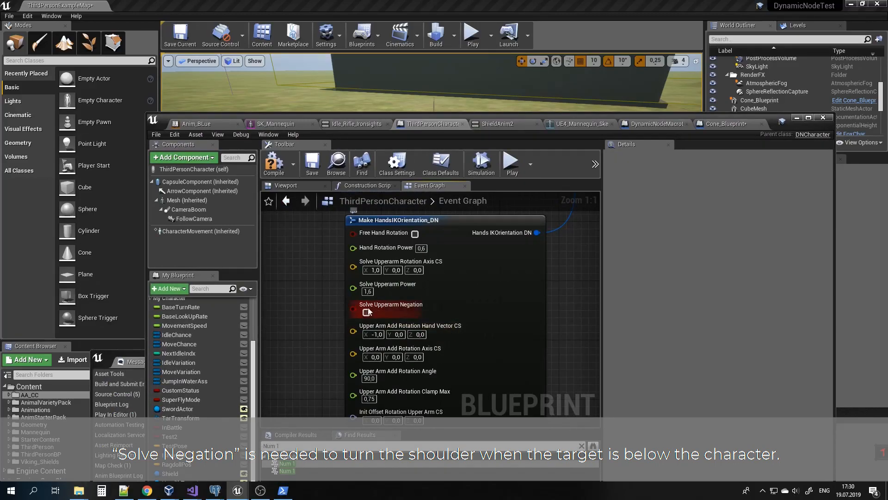
Step: Set the X value of Upper Arm Add Rotation Axis CS to -1,0 in the Make HandsIKOrientation_DN node
{"action": "right_click_drag", "start_coordinate": [342, 366], "coordinate": [325, 338]}
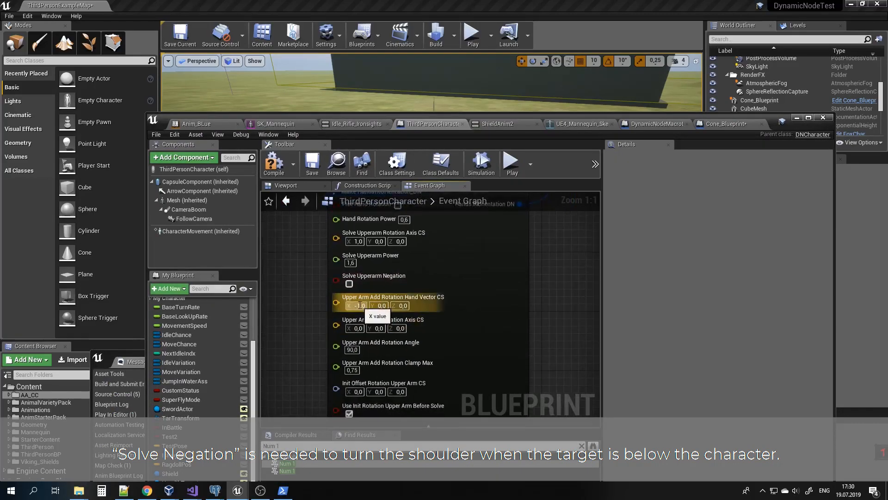
{"action": "right_click_drag", "start_coordinate": [546, 259], "coordinate": [567, 429]}
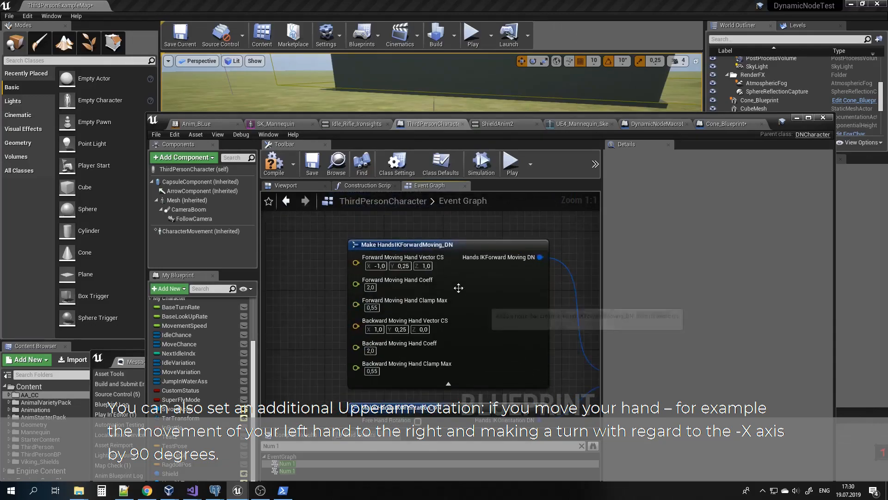
{"action": "right_click_drag", "start_coordinate": [328, 382], "coordinate": [320, 195]}
{"action": "right_click_drag", "start_coordinate": [323, 352], "coordinate": [323, 323]}
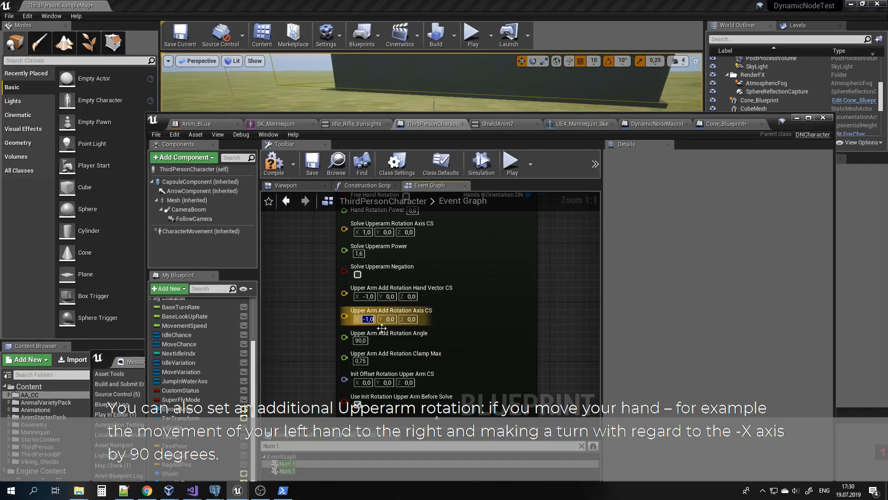
{"action": "left_click", "coordinate": [365, 361]}
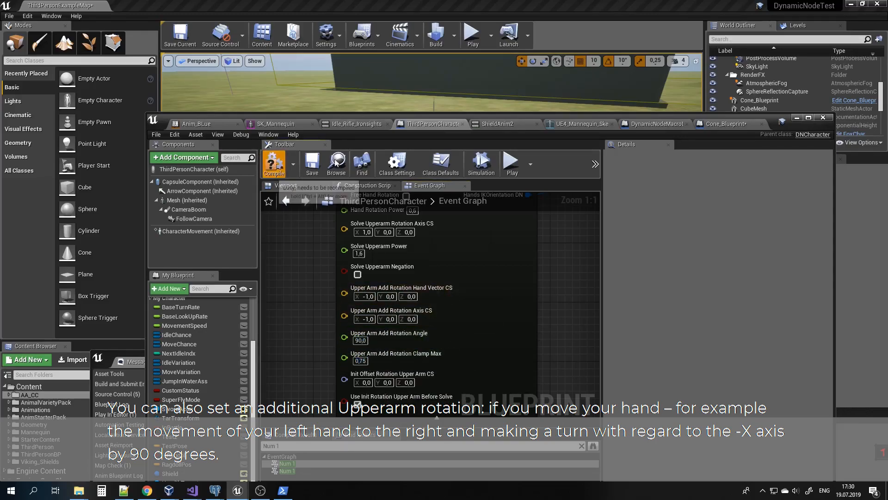
Step: Play the level and move around the sphere and cone to examine the additional upper arm rotation
{"action": "left_click_drag", "start_coordinate": [459, 115], "coordinate": [453, 284]}
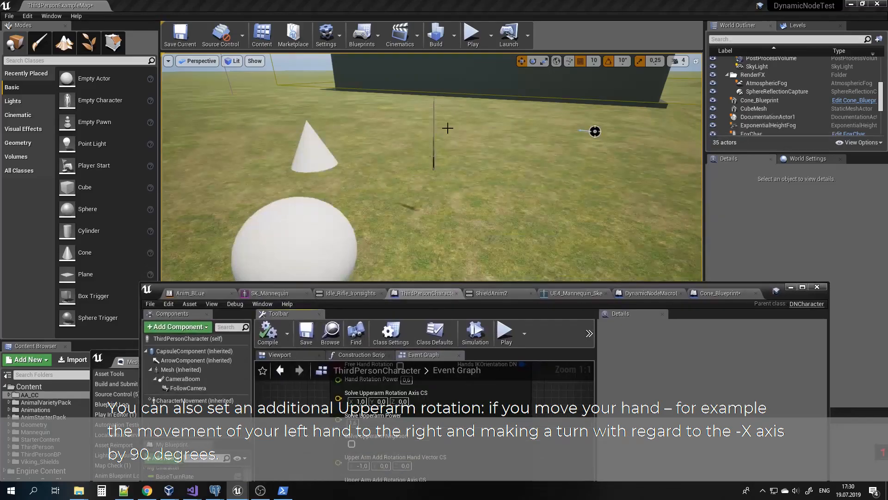
{"action": "key", "text": "alt+p"}
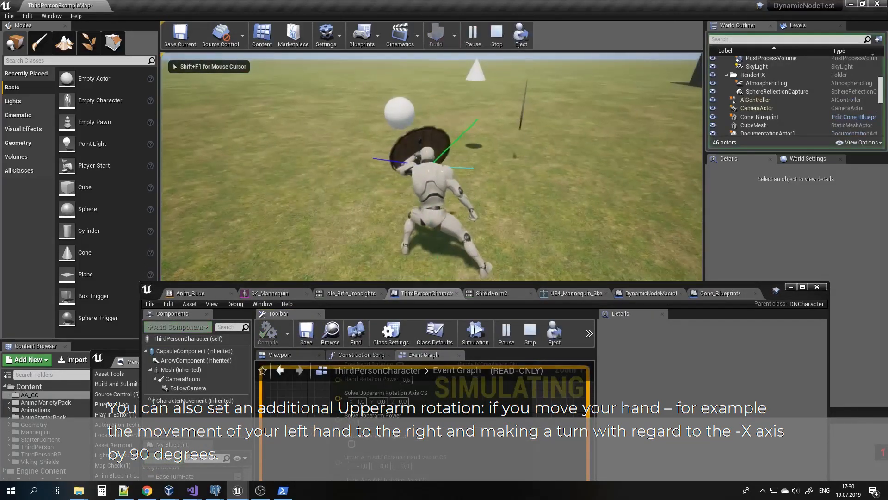
{"action": "key", "text": "w"}
{"action": "key", "text": "a"}
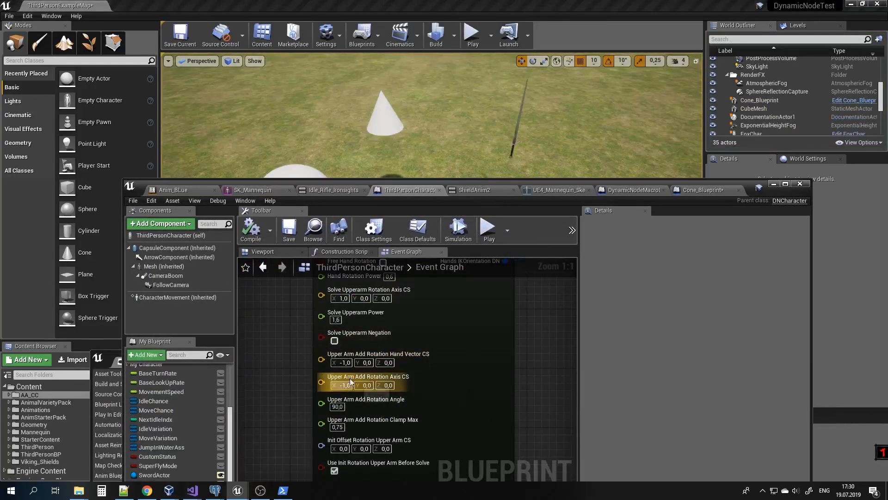
Step: Set the X value of Upper Arm Add Rotation Axis CS to 0
{"action": "type", "text": "0"}
{"action": "key", "text": "Return"}
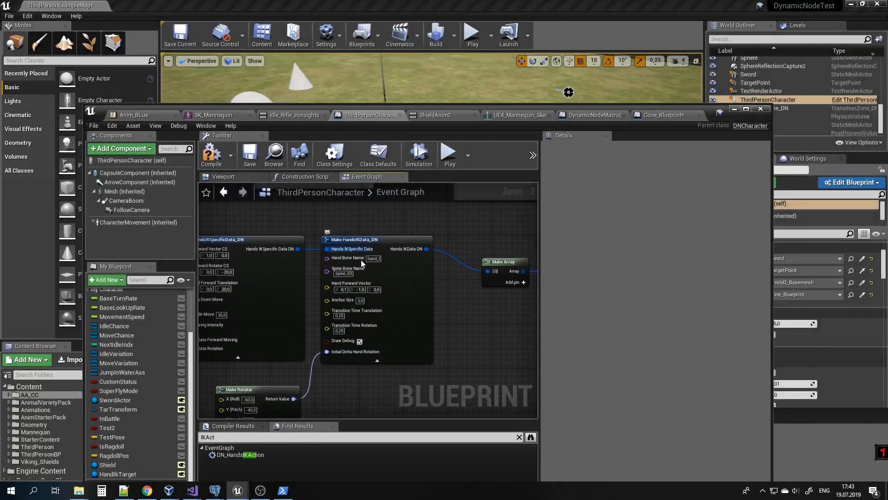
Step: Select the Make HandsIKSpecificData_DN node and examine its settings and its link to the Make HandsIKData_DN node
{"action": "right_click_drag", "start_coordinate": [370, 332], "coordinate": [422, 324]}
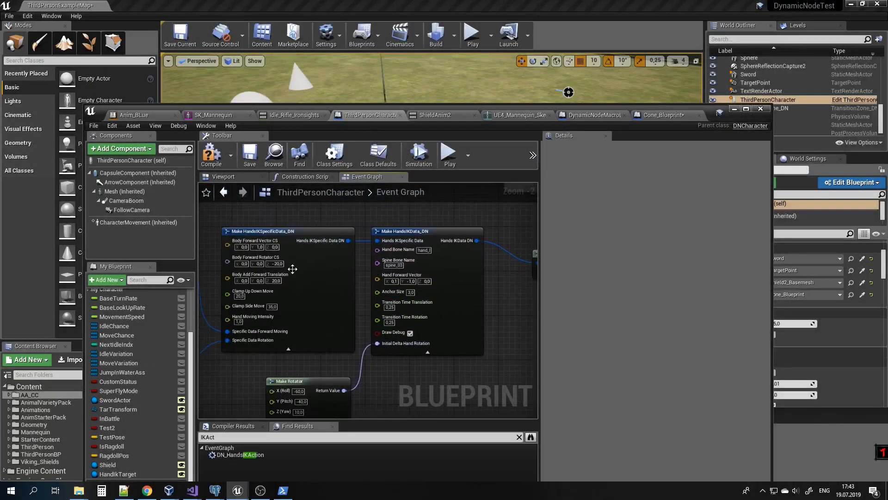
{"action": "left_click", "coordinate": [290, 239]}
{"action": "right_click_drag", "start_coordinate": [310, 312], "coordinate": [419, 273]}
{"action": "scroll", "coordinate": [350, 260], "scroll_direction": "up", "scroll_amount": 2}
{"action": "right_click_drag", "start_coordinate": [417, 241], "coordinate": [268, 327]}
{"action": "scroll", "coordinate": [362, 335], "scroll_direction": "down", "scroll_amount": 2}
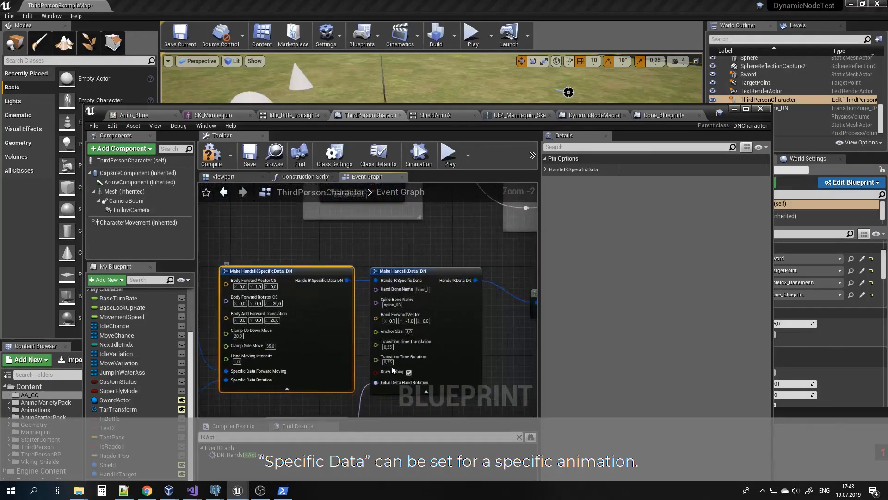
{"action": "right_click_drag", "start_coordinate": [391, 369], "coordinate": [362, 316]}
{"action": "right_click_drag", "start_coordinate": [387, 343], "coordinate": [308, 315]}
{"action": "right_click", "coordinate": [401, 313]}
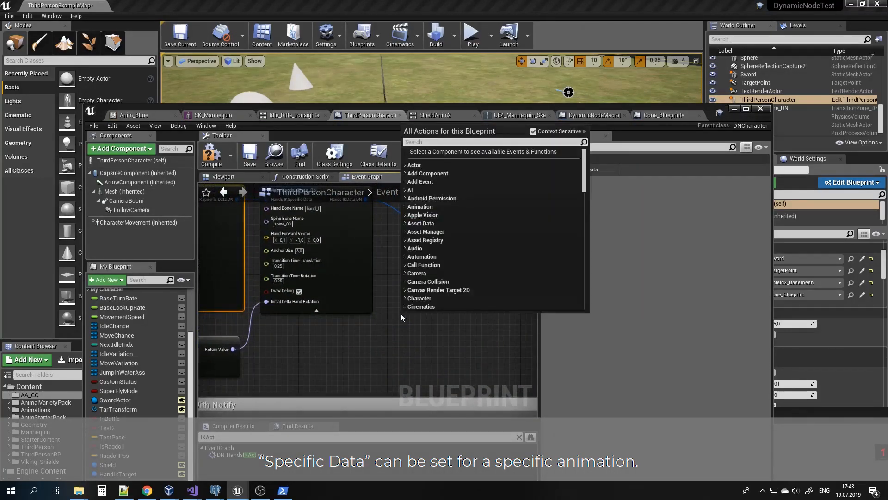
{"action": "key", "text": "ctrl+v"}
{"action": "key", "text": "Escape"}
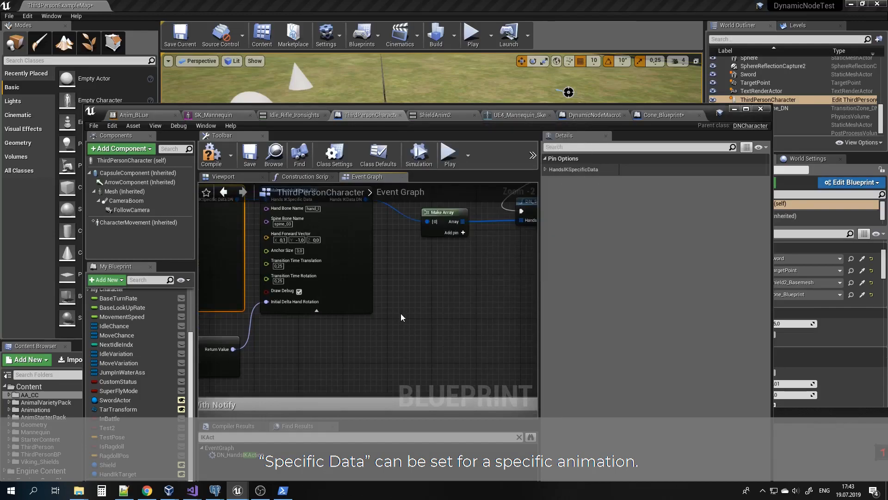
Step: Add a DN_HandsIKOverrideSpecificData node to the event graph in the free space near the Make HandsIKData_DN node
{"action": "right_click", "coordinate": [400, 313]}
{"action": "type", "text": "ha"}
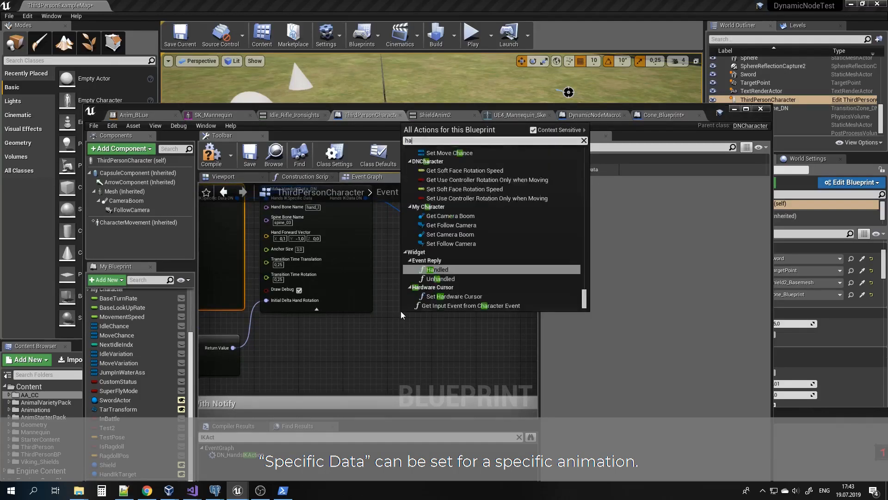
{"action": "type", "text": "ndsI"}
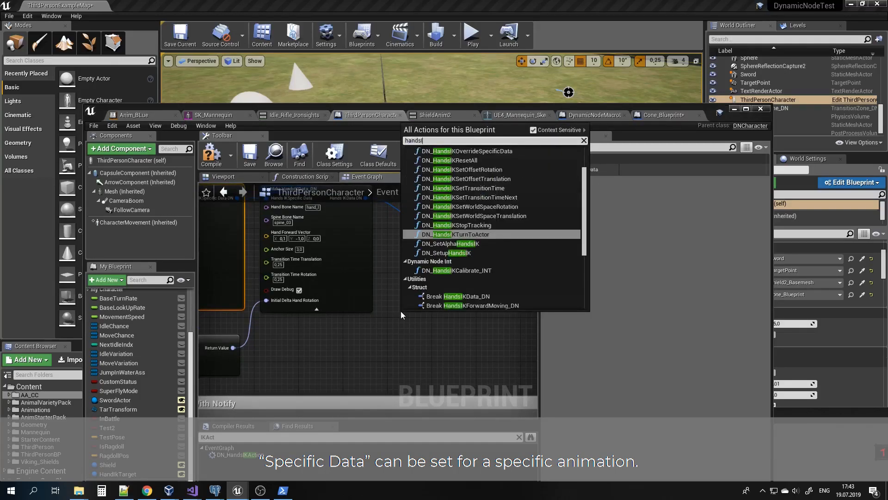
{"action": "type", "text": "KO"}
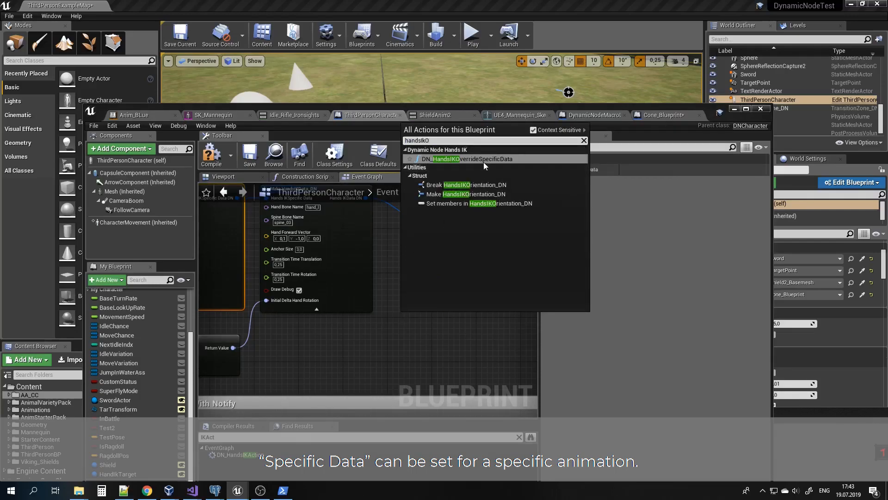
{"action": "left_click", "coordinate": [492, 159]}
{"action": "right_click_drag", "start_coordinate": [510, 291], "coordinate": [531, 271]}
{"action": "left_click_drag", "start_coordinate": [475, 297], "coordinate": [520, 286]}
{"action": "right_click_drag", "start_coordinate": [509, 247], "coordinate": [427, 277]}
{"action": "scroll", "coordinate": [468, 345], "scroll_direction": "up", "scroll_amount": 2}
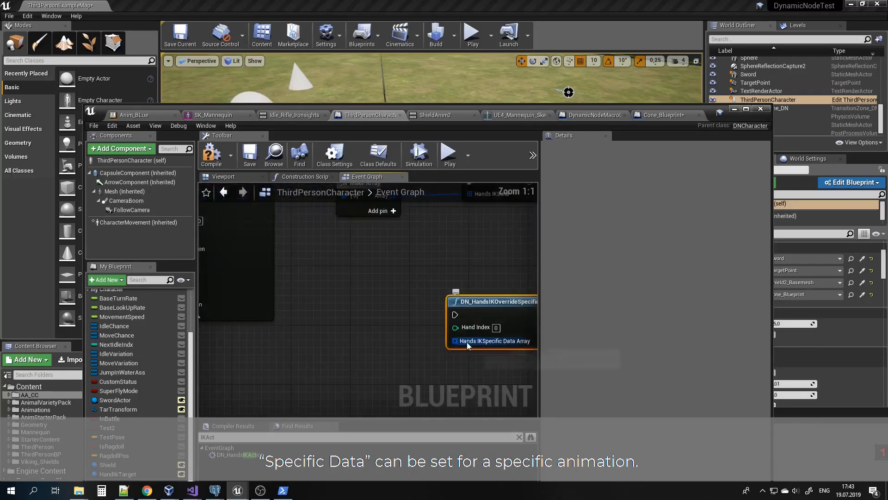
Step: Feed the override node's Hands IKSpecific Data Array input from a Make Array node supplied by a Make HandsIKSpecificDataOverride_DN node
{"action": "left_click_drag", "start_coordinate": [404, 325], "coordinate": [403, 324]}
{"action": "left_click", "coordinate": [446, 224]}
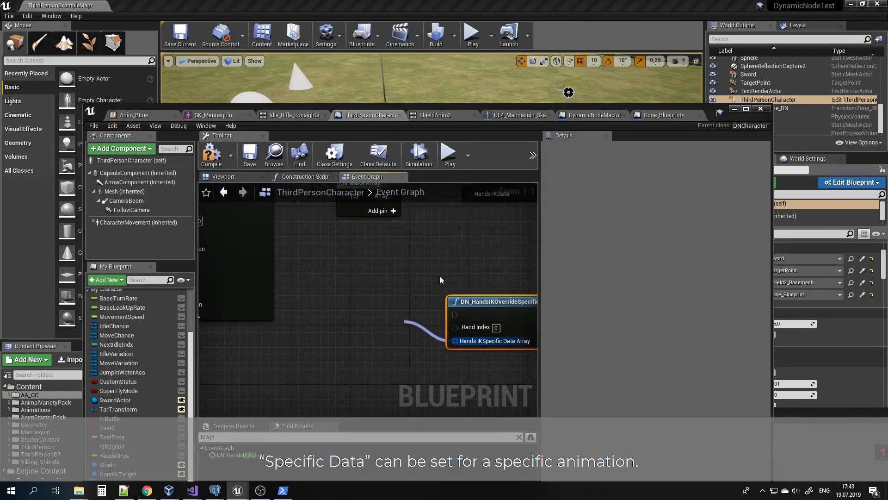
{"action": "right_click_drag", "start_coordinate": [463, 269], "coordinate": [389, 272]}
{"action": "left_click_drag", "start_coordinate": [402, 302], "coordinate": [461, 302]}
{"action": "left_click_drag", "start_coordinate": [369, 334], "coordinate": [234, 239]}
{"action": "left_click", "coordinate": [354, 371]}
Step: Examine the Make HandsIKSpecificData_DN settings and the Animation Asset choices of the Make HandsIKSpecificDataOverride_DN node
{"action": "right_click_drag", "start_coordinate": [234, 239], "coordinate": [472, 276]}
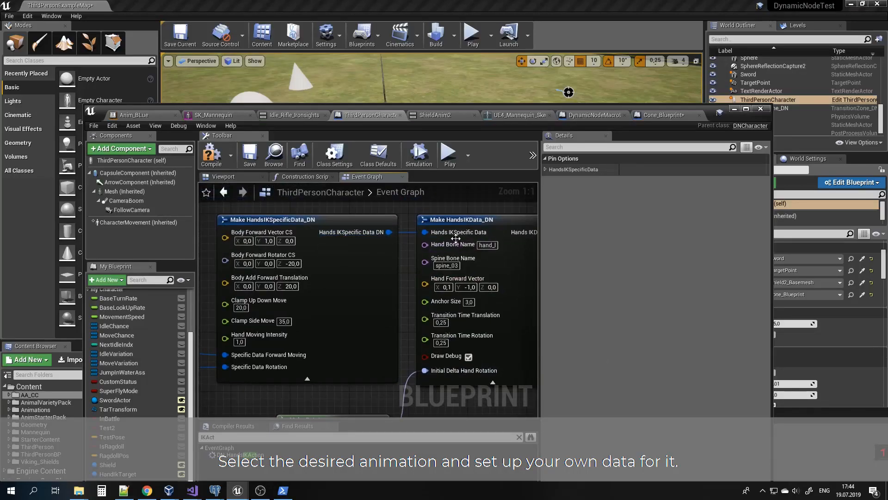
{"action": "right_click_drag", "start_coordinate": [502, 274], "coordinate": [311, 222]}
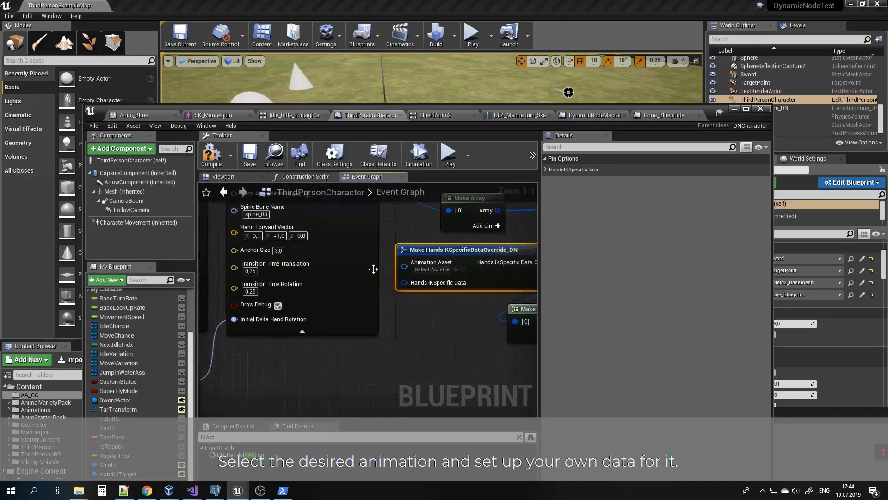
{"action": "left_click", "coordinate": [444, 270]}
{"action": "left_click", "coordinate": [401, 324]}
{"action": "right_click_drag", "start_coordinate": [471, 311], "coordinate": [352, 306]}
{"action": "left_click_drag", "start_coordinate": [361, 377], "coordinate": [498, 273]}
{"action": "right_click_drag", "start_coordinate": [497, 273], "coordinate": [336, 304]}
Step: Find the DN_HandsIKStopTracking and DN_HandsIKResetAll nodes in the event graph and examine both
{"action": "scroll", "coordinate": [435, 299], "scroll_direction": "down", "scroll_amount": 5}
{"action": "right_click_drag", "start_coordinate": [453, 317], "coordinate": [353, 317]}
{"action": "right_click_drag", "start_coordinate": [509, 361], "coordinate": [307, 273]}
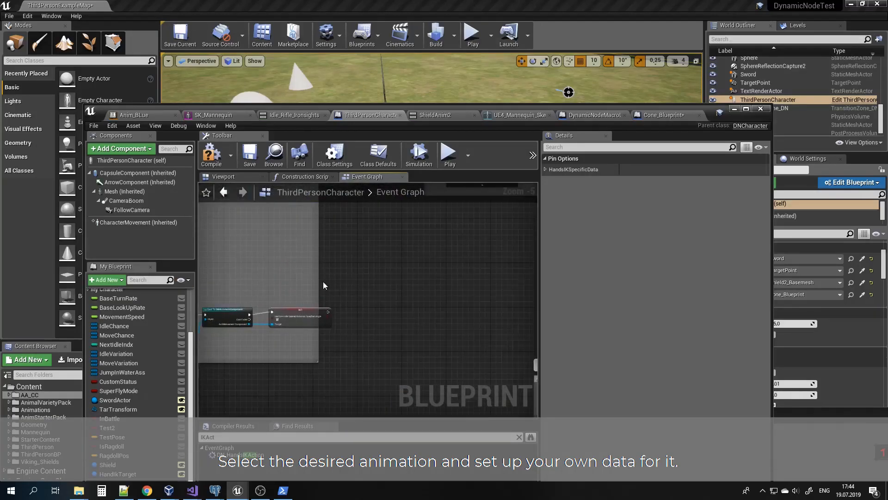
{"action": "right_click_drag", "start_coordinate": [483, 316], "coordinate": [252, 268]}
{"action": "scroll", "coordinate": [283, 271], "scroll_direction": "down", "scroll_amount": 6}
{"action": "scroll", "coordinate": [373, 273], "scroll_direction": "up", "scroll_amount": 10}
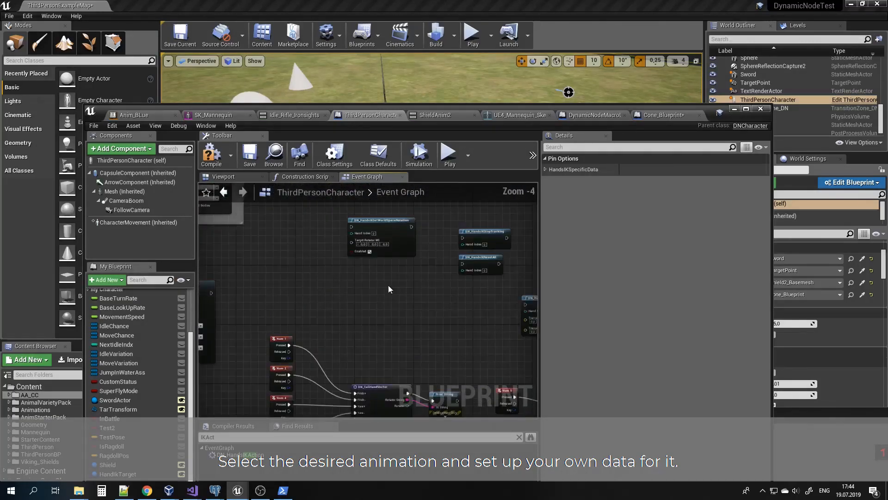
{"action": "scroll", "coordinate": [420, 309], "scroll_direction": "up", "scroll_amount": 1}
{"action": "right_click_drag", "start_coordinate": [420, 307], "coordinate": [228, 307]}
{"action": "left_click", "coordinate": [334, 251]}
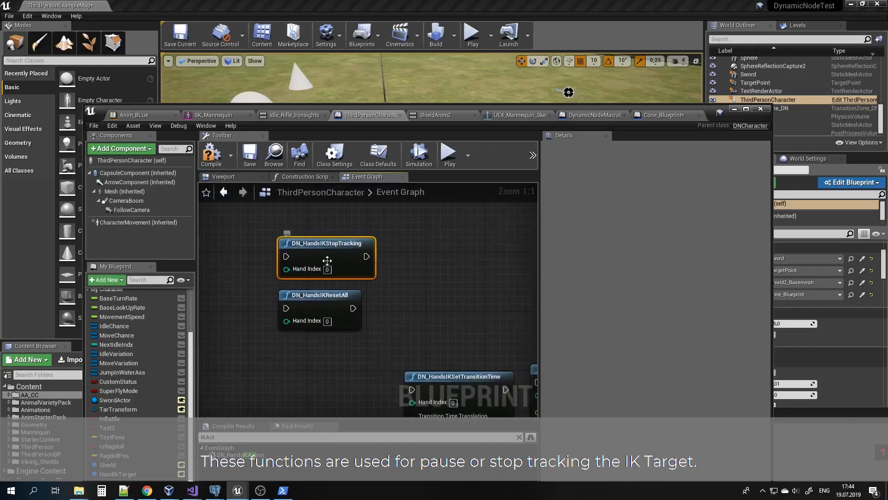
{"action": "left_click", "coordinate": [319, 298]}
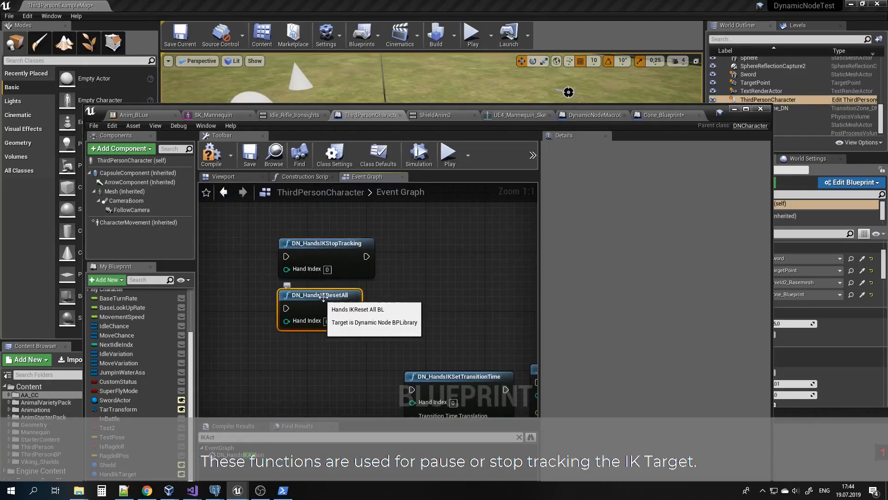
Step: Examine the transition time inputs of the DN_HandsIKSetTransitionTime and DN_HandsIKSetTransitionTimeNext nodes
{"action": "right_click_drag", "start_coordinate": [449, 322], "coordinate": [341, 250]}
{"action": "right_click_drag", "start_coordinate": [383, 277], "coordinate": [375, 239]}
{"action": "left_click", "coordinate": [373, 276]}
{"action": "left_click", "coordinate": [432, 273]}
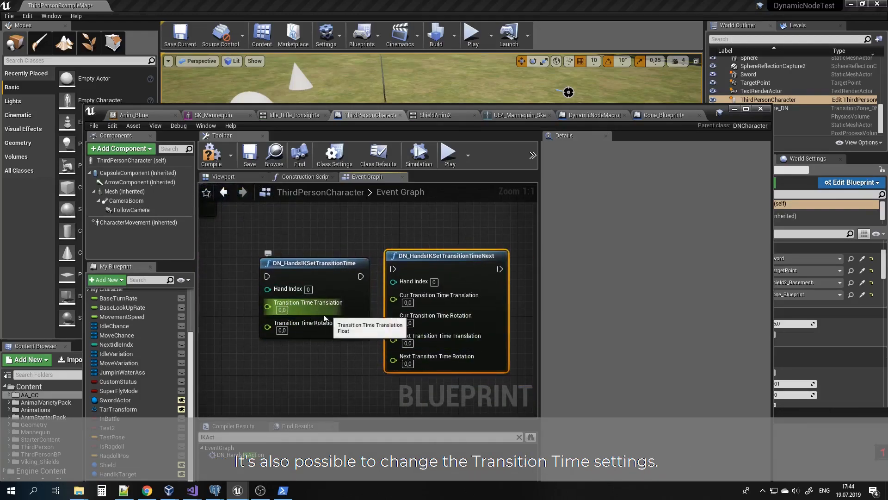
Step: Examine the DN_HandsIK nodes that set world space rotation and translation and those that set offset rotation and translation
{"action": "right_click_drag", "start_coordinate": [493, 393], "coordinate": [287, 260]}
{"action": "scroll", "coordinate": [349, 305], "scroll_direction": "down", "scroll_amount": 1}
{"action": "scroll", "coordinate": [323, 273], "scroll_direction": "up", "scroll_amount": 1}
{"action": "right_click_drag", "start_coordinate": [358, 305], "coordinate": [343, 272]}
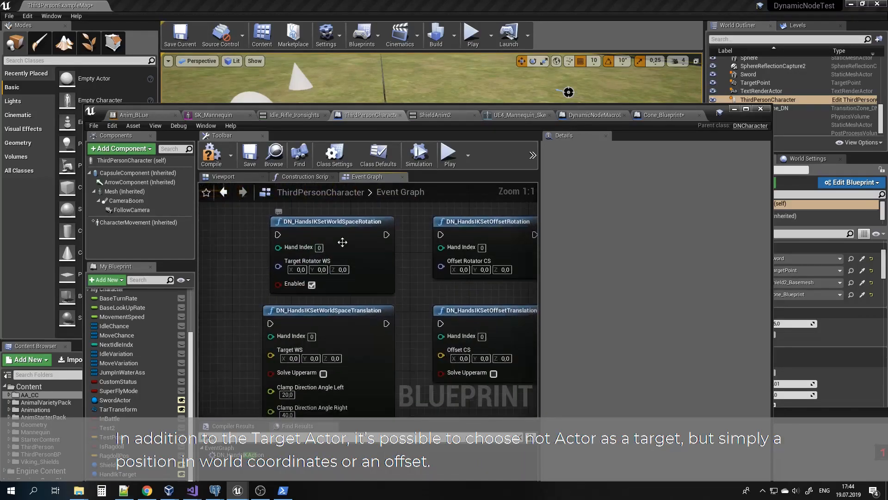
{"action": "left_click", "coordinate": [392, 310]}
{"action": "right_click_drag", "start_coordinate": [400, 309], "coordinate": [351, 337]}
{"action": "left_click", "coordinate": [441, 226]}
{"action": "left_click", "coordinate": [463, 319]}
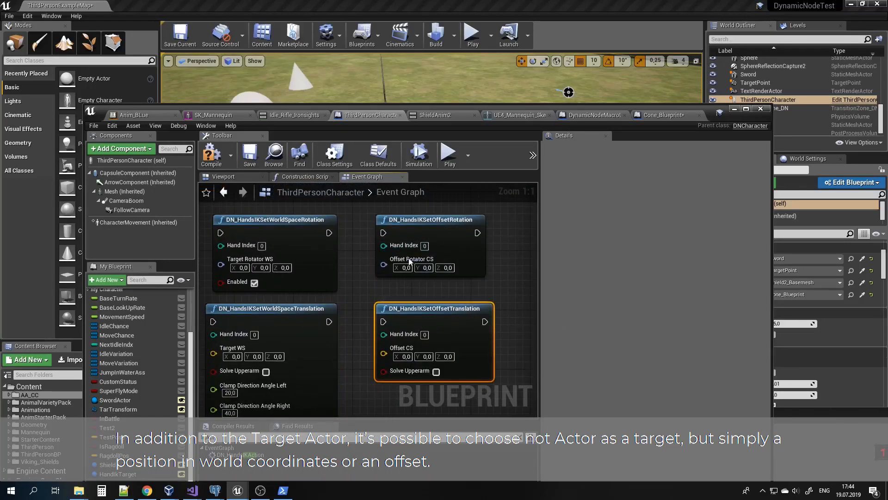
Step: Examine the DN_HandsIKAction node driven by the Num 9 event and open its macro graph
{"action": "right_click_drag", "start_coordinate": [422, 303], "coordinate": [438, 287]}
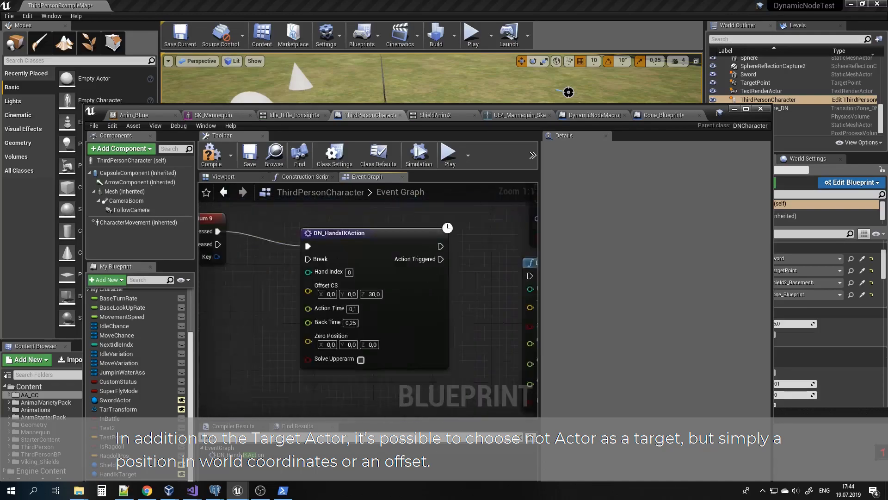
{"action": "right_click_drag", "start_coordinate": [329, 267], "coordinate": [369, 254]}
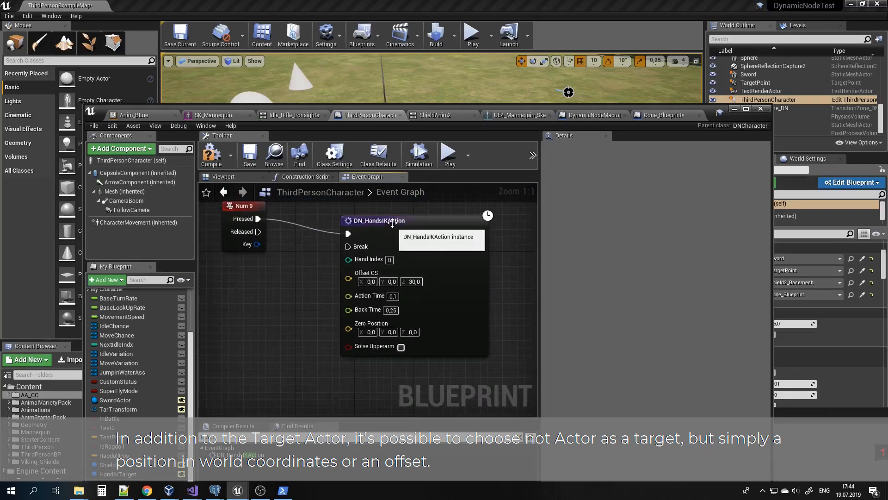
{"action": "left_click_drag", "start_coordinate": [405, 265], "coordinate": [421, 280]}
{"action": "right_click_drag", "start_coordinate": [433, 252], "coordinate": [226, 242]}
{"action": "right_click_drag", "start_coordinate": [498, 227], "coordinate": [430, 267]}
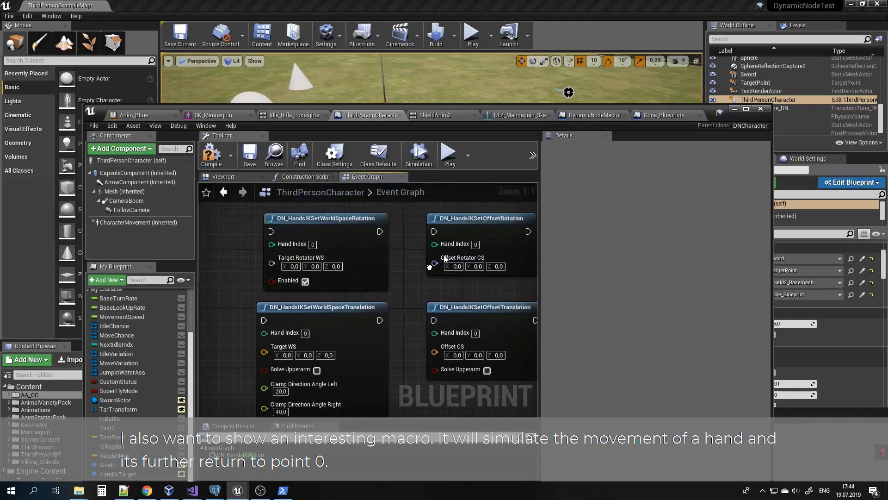
{"action": "right_click_drag", "start_coordinate": [394, 301], "coordinate": [585, 266]}
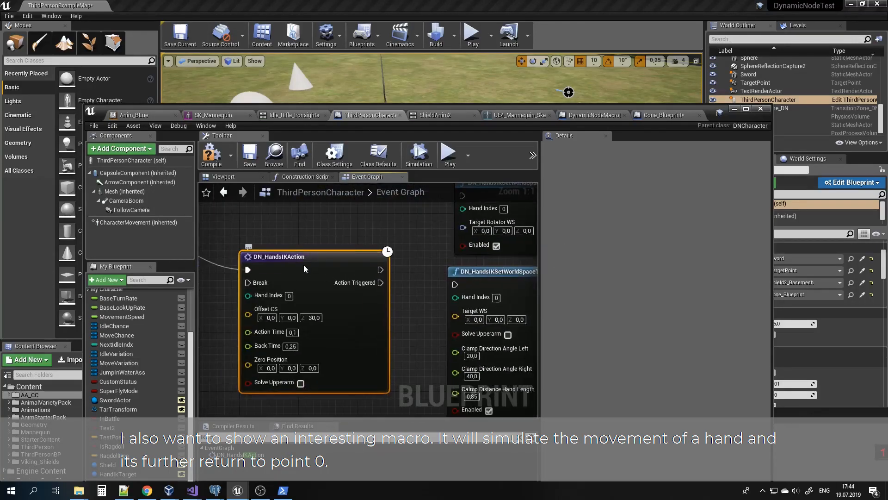
{"action": "double_click", "coordinate": [303, 264]}
Step: Examine the offset translation, transition time, Delay and Branch nodes along the DN Hands IKAction macro's execution path
{"action": "right_click_drag", "start_coordinate": [318, 253], "coordinate": [396, 214]}
{"action": "right_click_drag", "start_coordinate": [456, 229], "coordinate": [252, 368]}
{"action": "right_click_drag", "start_coordinate": [426, 310], "coordinate": [303, 327]}
{"action": "left_click", "coordinate": [356, 244]}
{"action": "left_click", "coordinate": [276, 270]}
{"action": "left_click", "coordinate": [358, 245]}
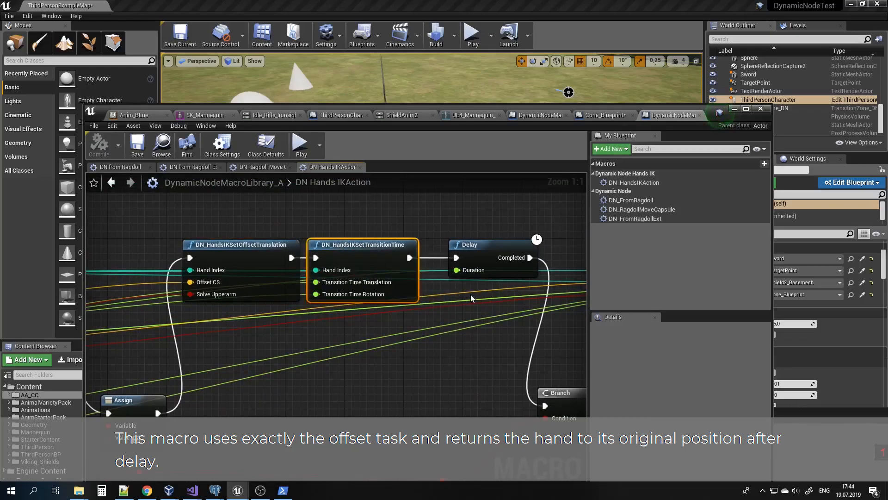
{"action": "right_click_drag", "start_coordinate": [493, 249], "coordinate": [320, 236]}
{"action": "right_click_drag", "start_coordinate": [489, 265], "coordinate": [366, 295]}
{"action": "left_click", "coordinate": [513, 323]}
{"action": "right_click_drag", "start_coordinate": [554, 405], "coordinate": [331, 358]}
{"action": "right_click_drag", "start_coordinate": [494, 393], "coordinate": [394, 338]}
{"action": "right_click_drag", "start_coordinate": [321, 323], "coordinate": [572, 382]}
{"action": "right_click_drag", "start_coordinate": [226, 373], "coordinate": [297, 402]}
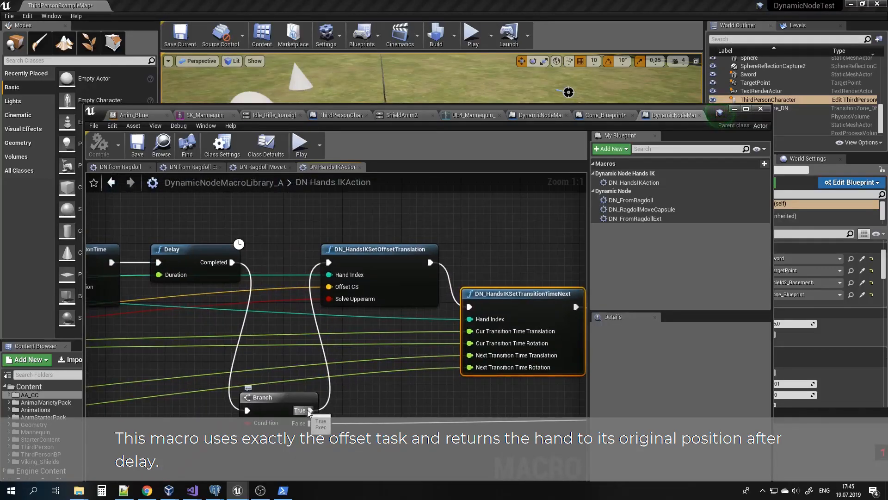
Step: Trace the macro back through its Assign nodes to the Inputs node and return to the ThirdPersonCharacter event graph
{"action": "right_click_drag", "start_coordinate": [317, 349], "coordinate": [419, 351]}
{"action": "right_click_drag", "start_coordinate": [165, 216], "coordinate": [312, 239]}
{"action": "left_click_drag", "start_coordinate": [202, 231], "coordinate": [311, 297]}
{"action": "right_click_drag", "start_coordinate": [402, 290], "coordinate": [348, 286]}
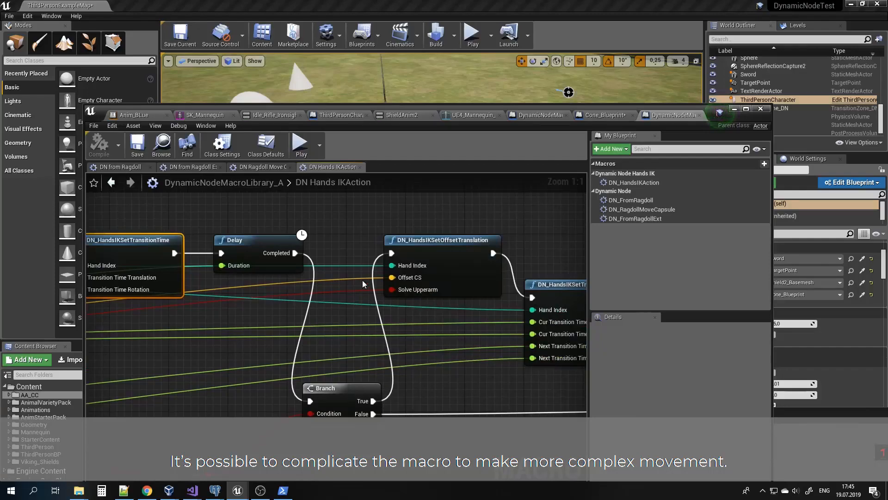
{"action": "right_click_drag", "start_coordinate": [185, 259], "coordinate": [255, 271]}
{"action": "right_click_drag", "start_coordinate": [136, 264], "coordinate": [261, 286]}
{"action": "right_click_drag", "start_coordinate": [421, 319], "coordinate": [280, 254]}
{"action": "right_click_drag", "start_coordinate": [168, 324], "coordinate": [415, 261]}
{"action": "right_click_drag", "start_coordinate": [184, 226], "coordinate": [415, 305]}
{"action": "right_click_drag", "start_coordinate": [106, 274], "coordinate": [241, 262]}
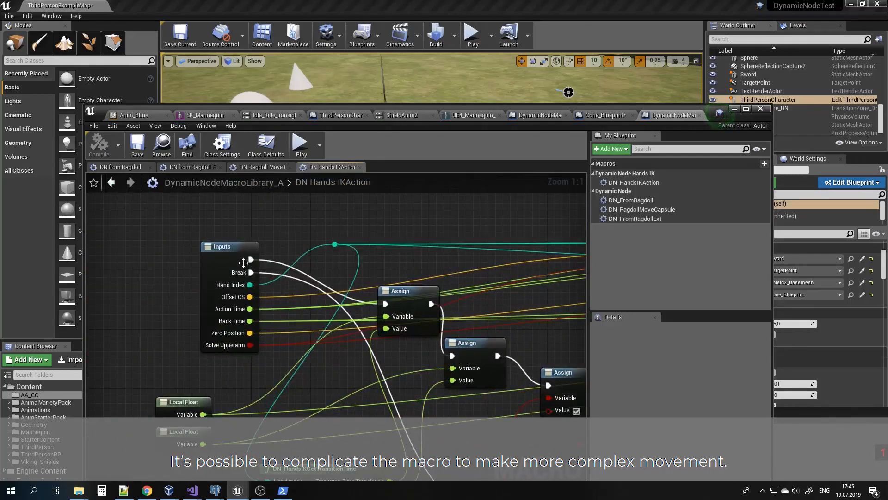
{"action": "left_click", "coordinate": [334, 115]}
{"action": "right_click_drag", "start_coordinate": [352, 248], "coordinate": [364, 265]}
Step: Add another DN_HandsIKAction node near the Num 9 event and delete it again
{"action": "right_click", "coordinate": [363, 265]}
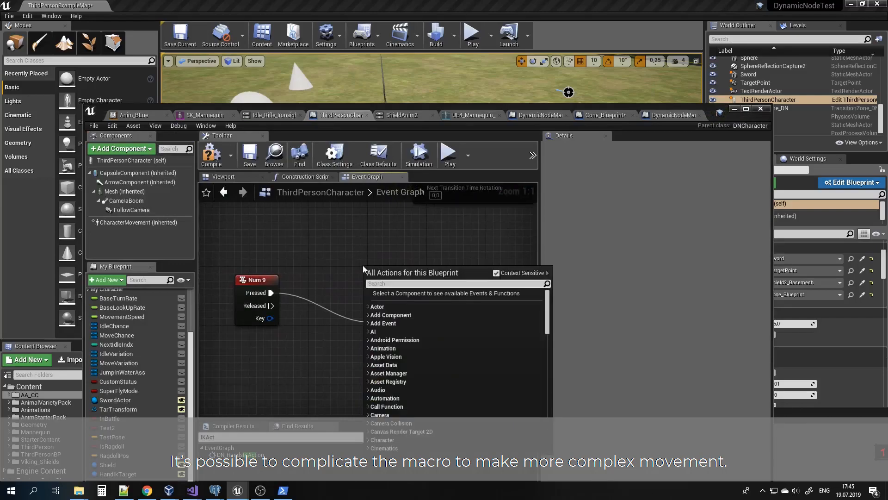
{"action": "type", "text": "hands"}
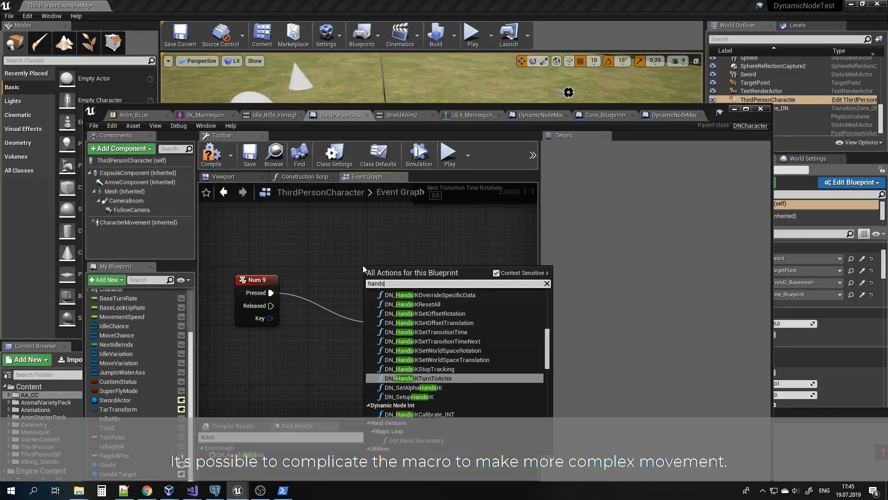
{"action": "type", "text": "Ika"}
{"action": "key", "text": "Return"}
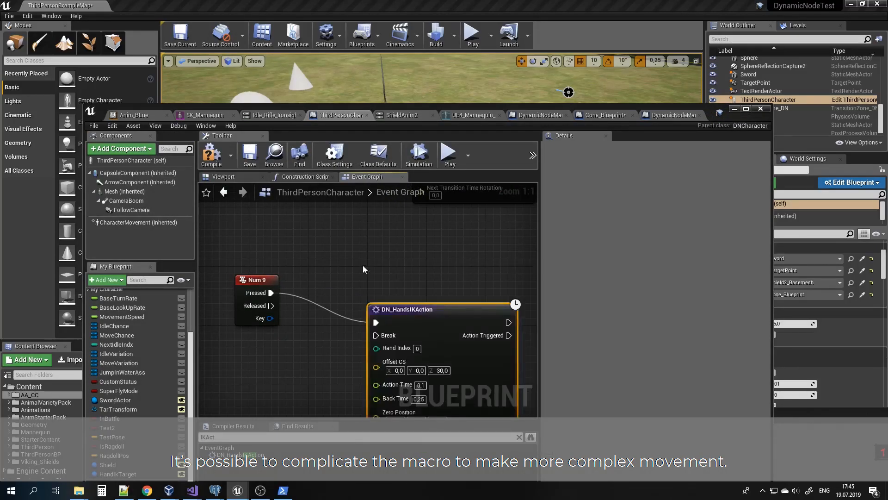
{"action": "left_click_drag", "start_coordinate": [417, 269], "coordinate": [358, 225]}
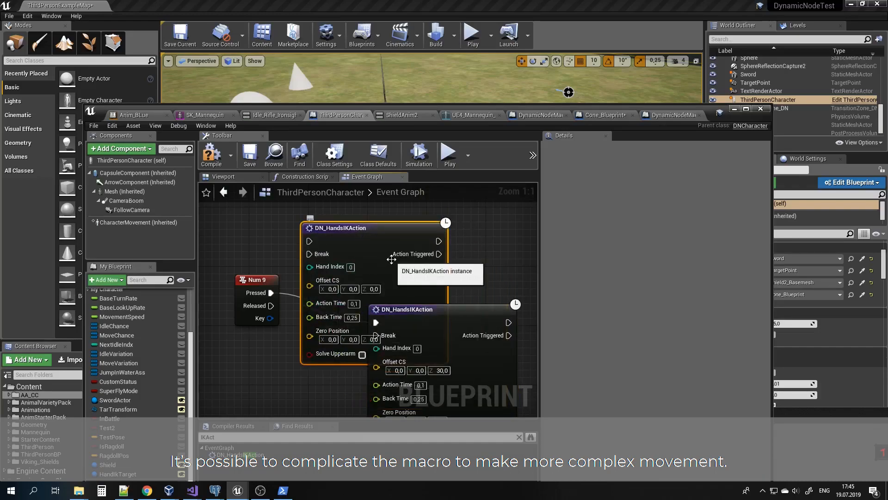
{"action": "key", "text": "Delete"}
Step: Align the DN_HandsIKAction node with the Num 9 event, set its Offset CS to Y 25,0 and Z 0,0, and compile
{"action": "left_click_drag", "start_coordinate": [461, 313], "coordinate": [432, 285]}
{"action": "right_click_drag", "start_coordinate": [333, 357], "coordinate": [346, 324]}
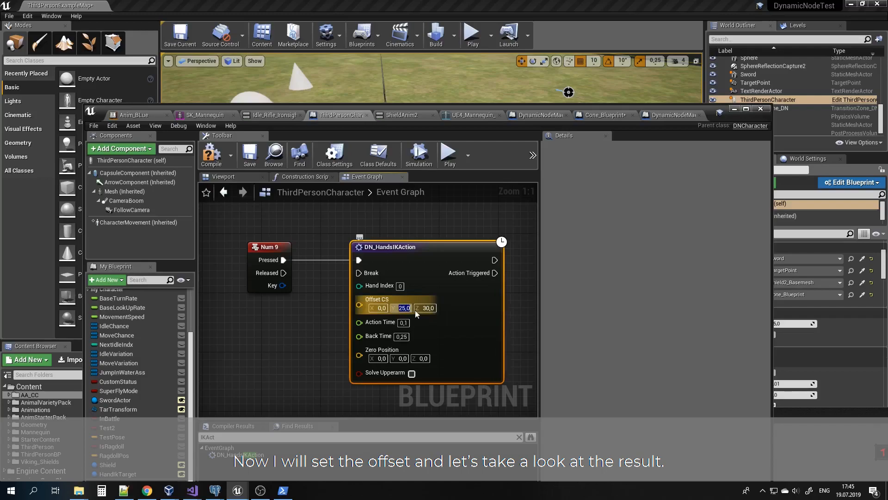
{"action": "key", "text": "BackSpace"}
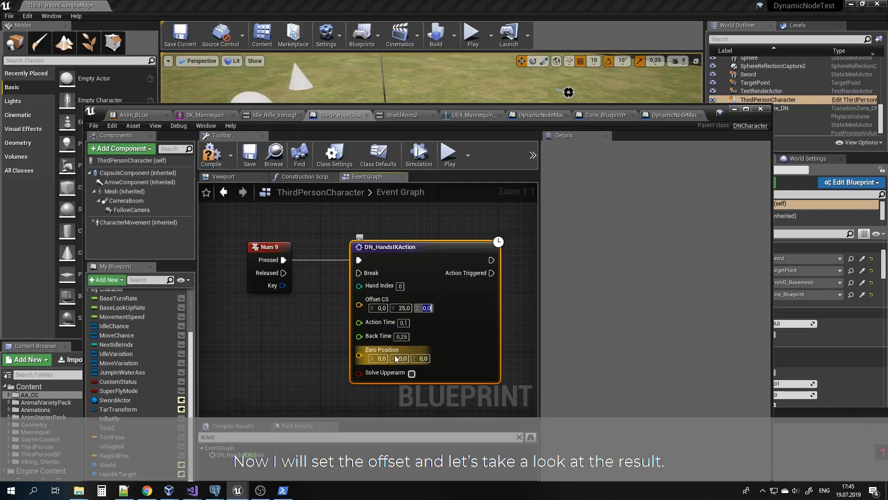
{"action": "left_click", "coordinate": [219, 159]}
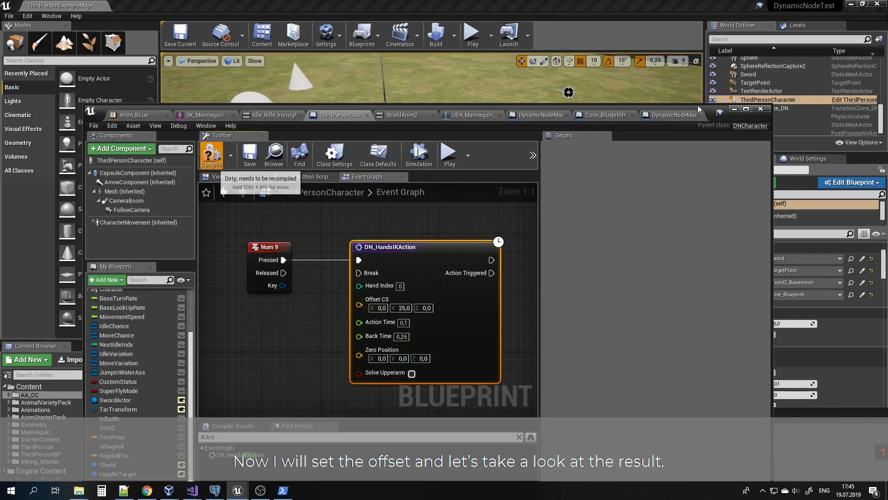
Step: Play the level to test the hand action with the shield, then stop the play session
{"action": "left_click", "coordinate": [735, 109]}
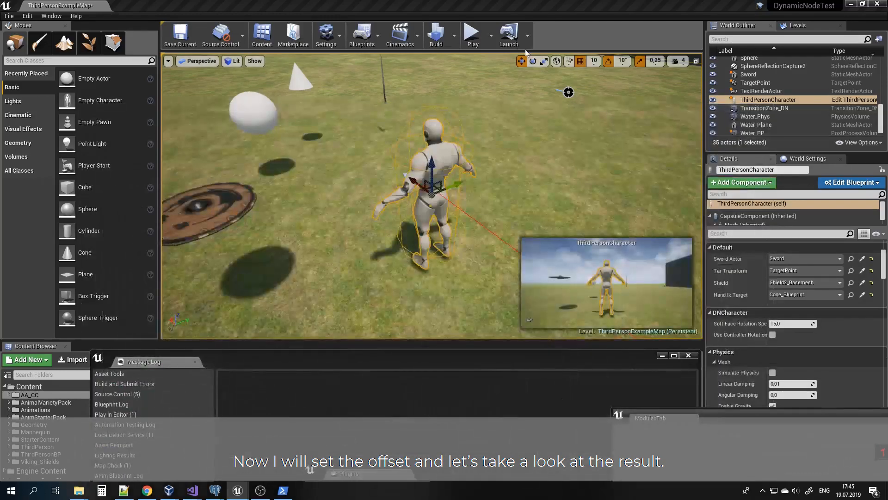
{"action": "left_click", "coordinate": [471, 34]}
{"action": "left_click", "coordinate": [453, 185]}
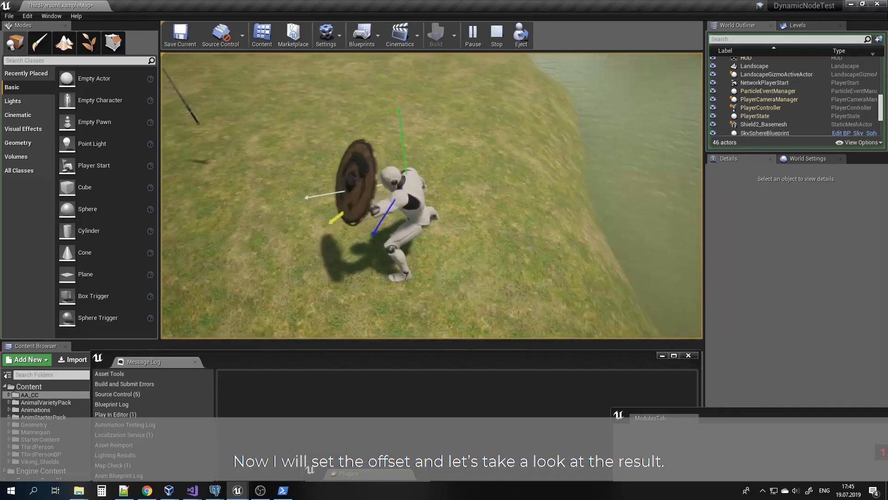
{"action": "key", "text": "Escape"}
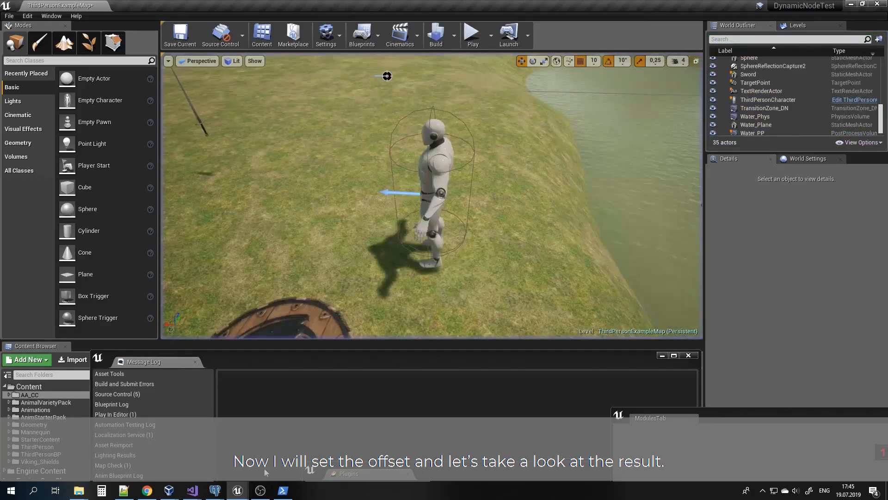
Step: Set the DN_HandsIKAction node's Offset CS to Y 15,0 and Z 20,0 in the ThirdPersonCharacter event graph
{"action": "mouse_move", "coordinate": [238, 491]}
{"action": "left_click", "coordinate": [679, 431]}
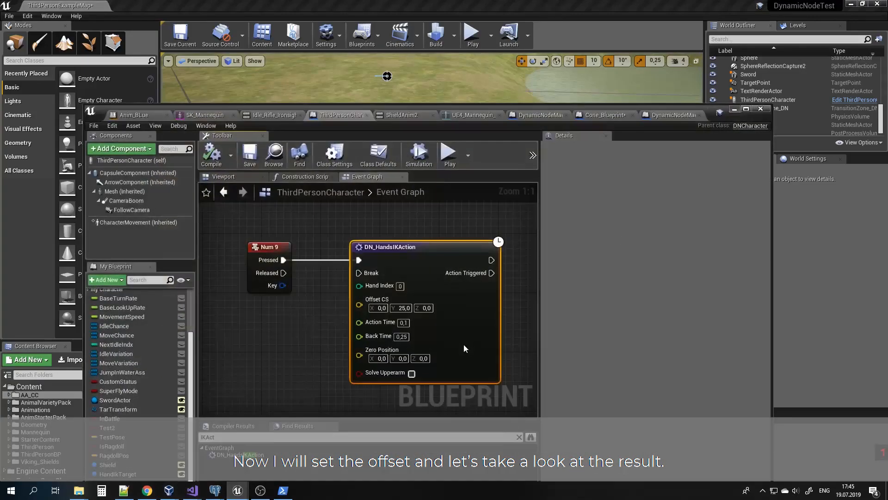
{"action": "left_click", "coordinate": [426, 307]}
{"action": "type", "text": "30,0"}
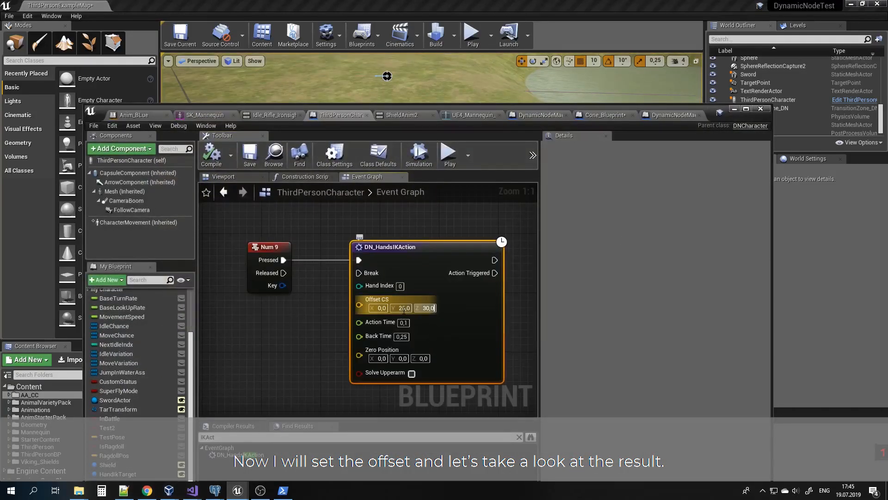
{"action": "left_click", "coordinate": [405, 310]}
{"action": "type", "text": "15"}
{"action": "left_click", "coordinate": [430, 309]}
{"action": "type", "text": "20"}
{"action": "key", "text": "Return"}
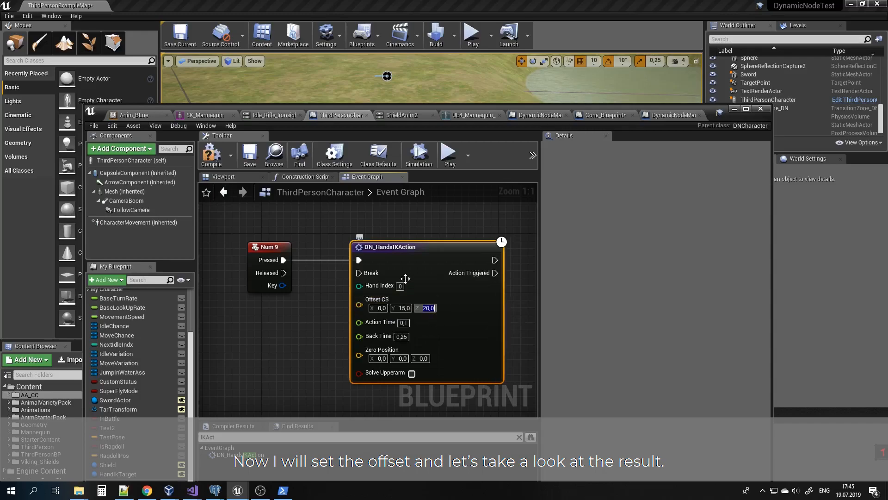
Step: Play the level to test the hand action with its revised offset
{"action": "left_click", "coordinate": [735, 110]}
{"action": "left_click", "coordinate": [472, 34]}
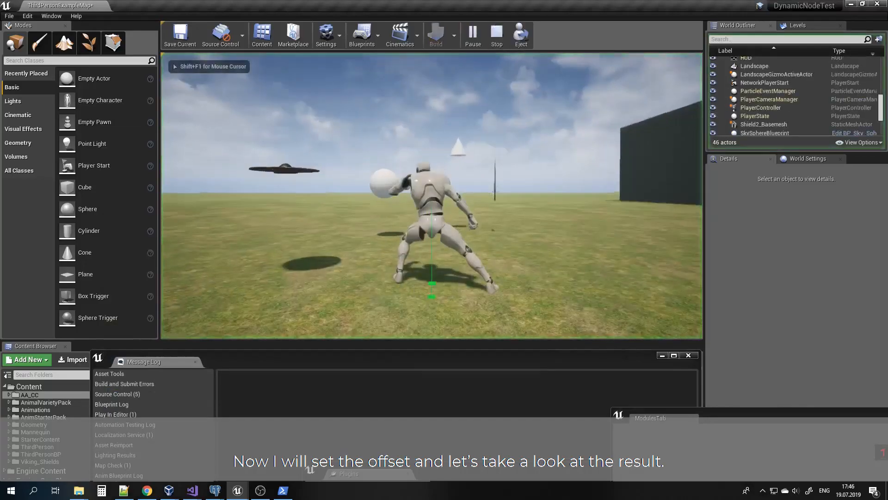